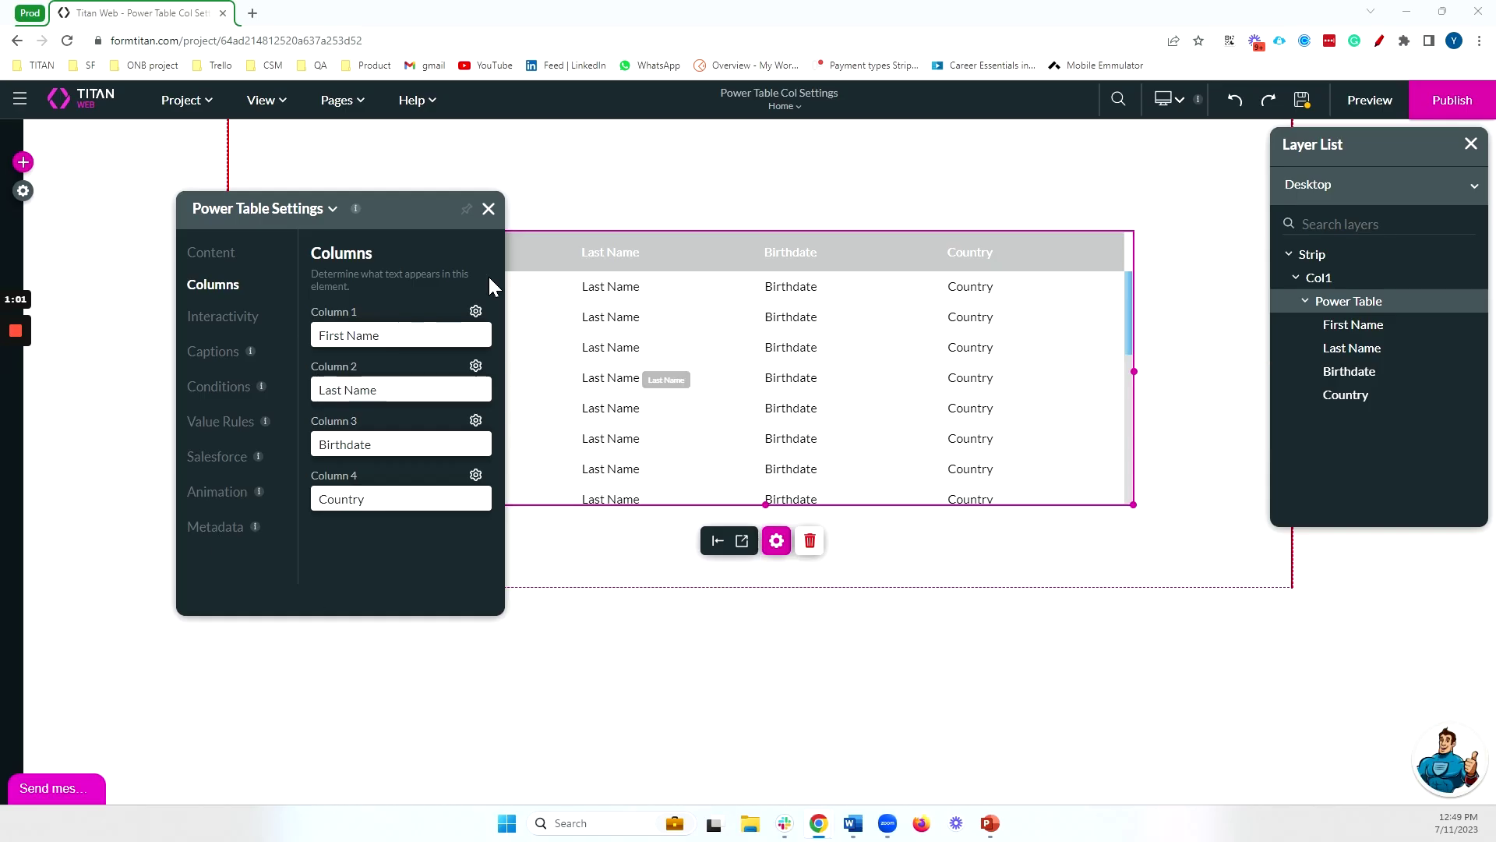
# - Move the Power Table settings clear of the table and view the Birthdate column's settings
pyautogui.moveTo(367, 222); pyautogui.dragTo(300, 191)
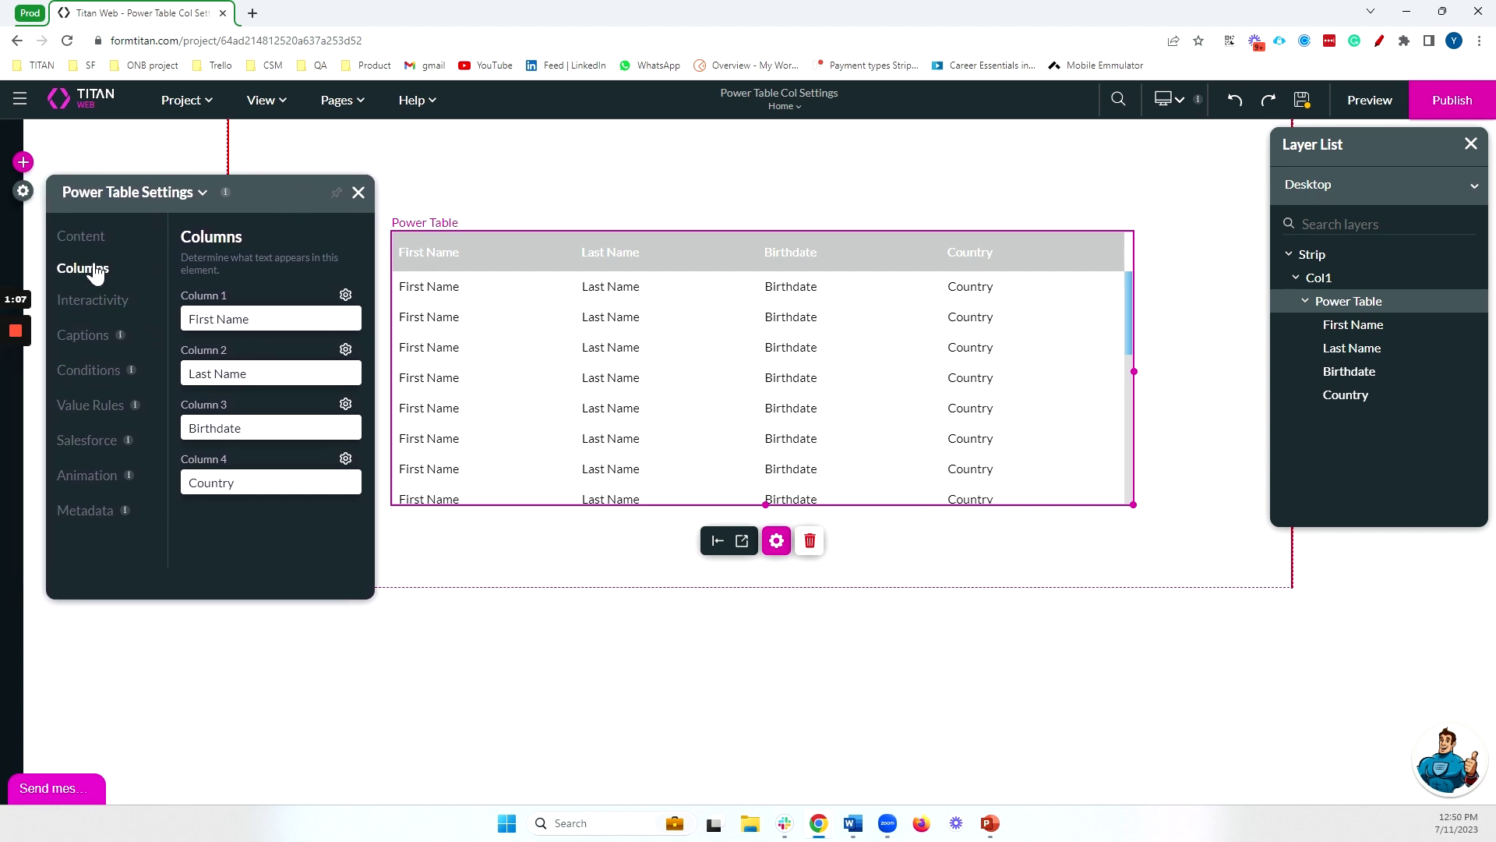
pyautogui.click(345, 404)
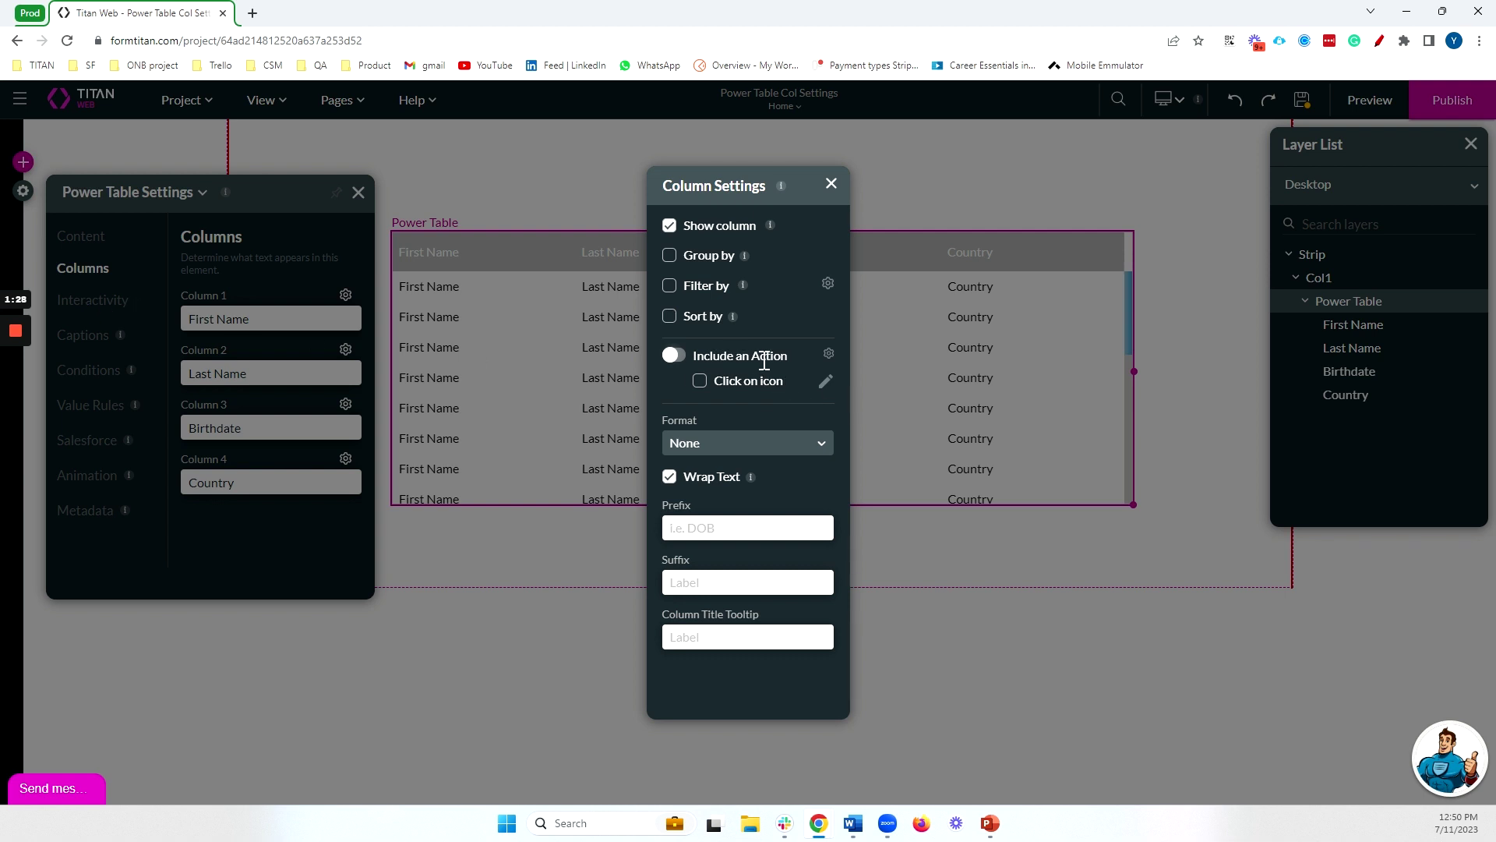
pyautogui.click(832, 190)
# - Examine the Power Table's interactivity options, including the column choices for filtering
pyautogui.click(94, 299)
pyautogui.scroll(-3, 234, 358)
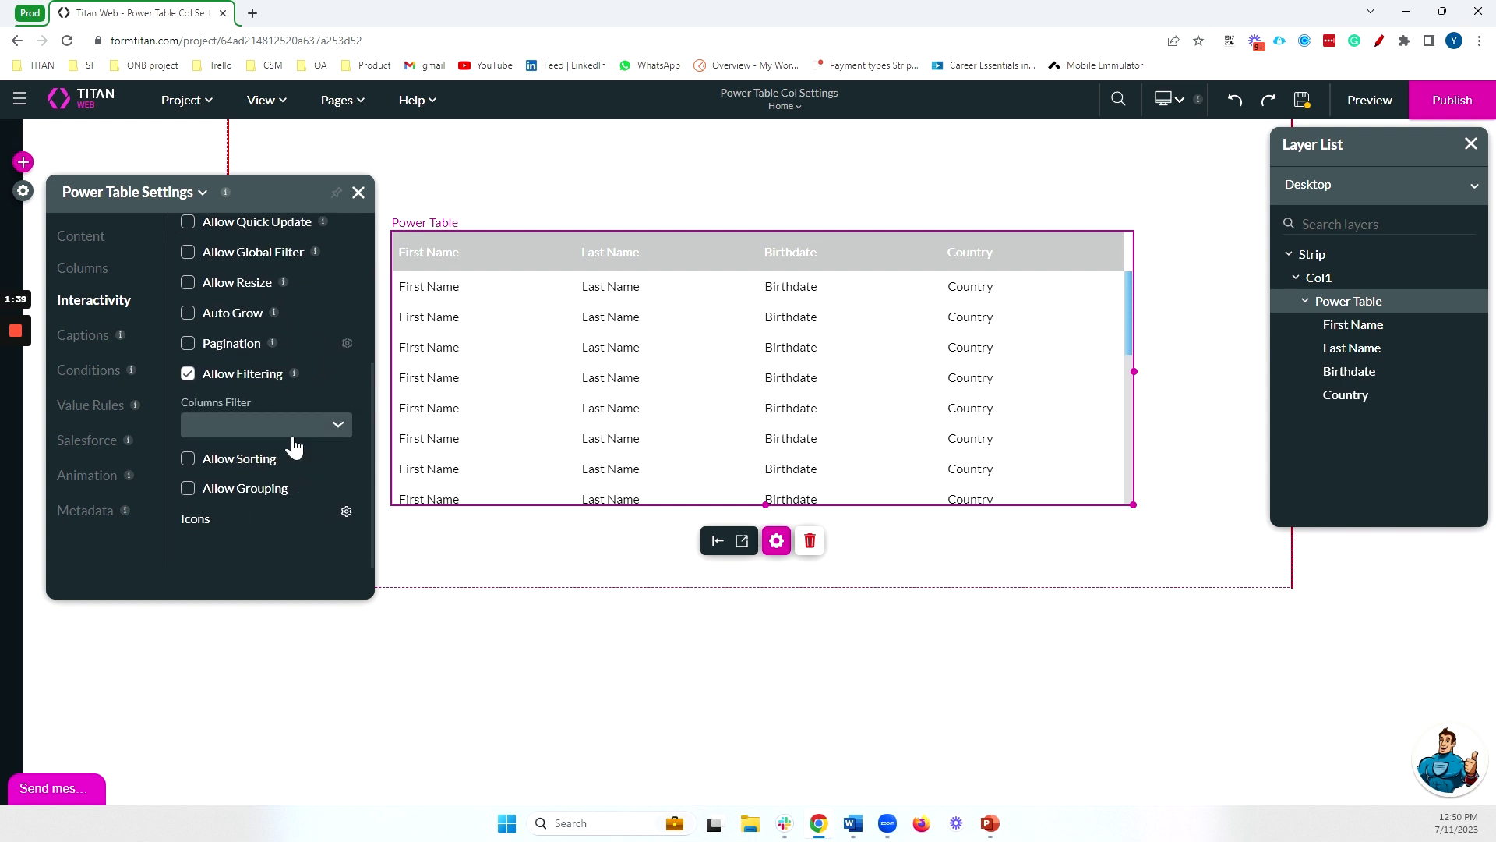
pyautogui.scroll(2, 284, 429)
pyautogui.scroll(-3, 234, 421)
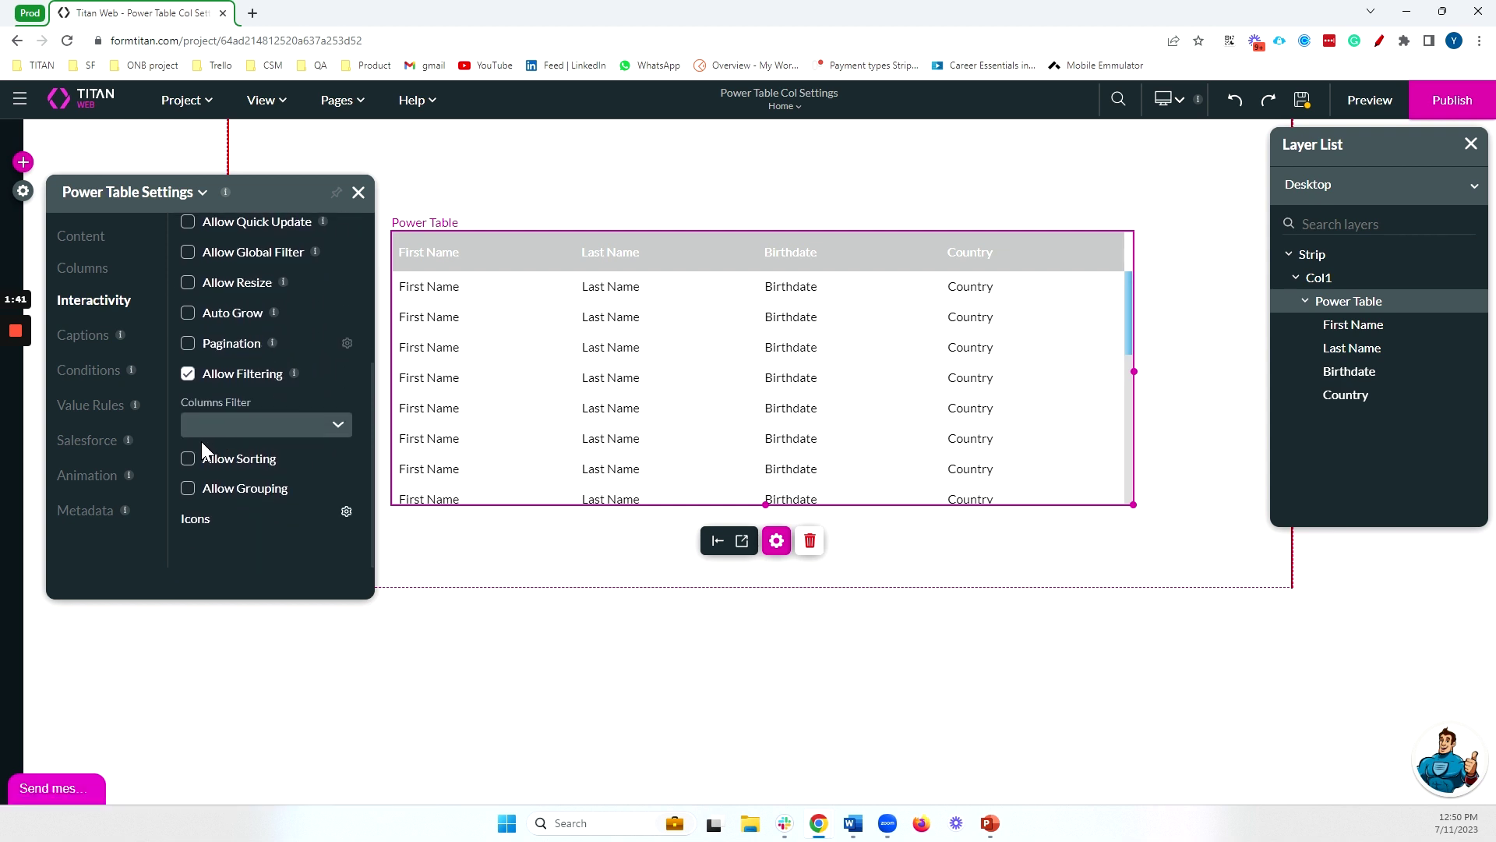
pyautogui.click(277, 427)
# - Try Allow Sorting and Allow Grouping for the Power Table, check their column choices, and disable both again
pyautogui.click(206, 460)
pyautogui.click(260, 509)
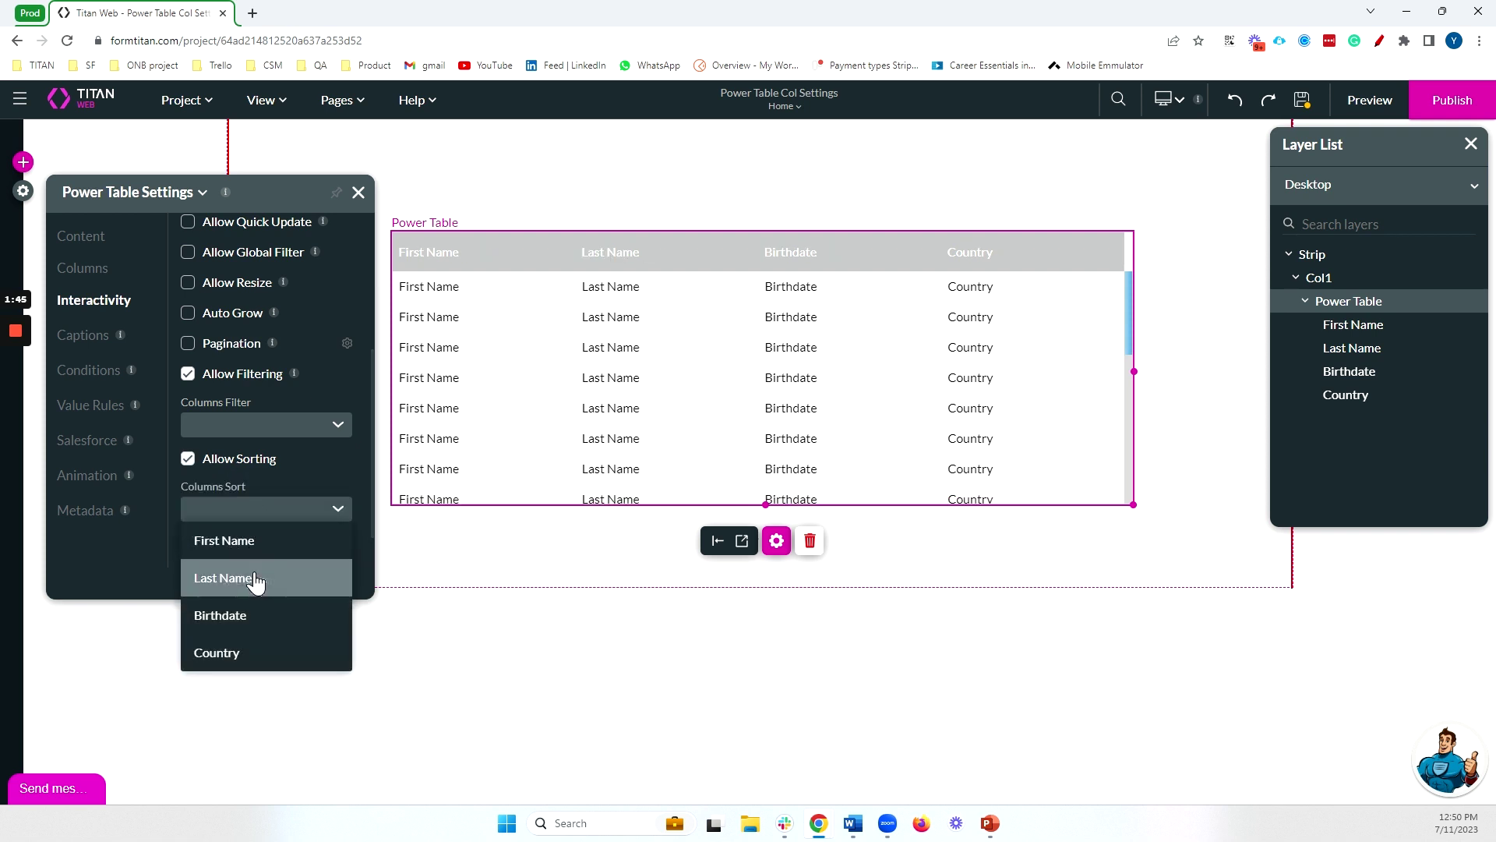
pyautogui.click(263, 462)
pyautogui.click(296, 499)
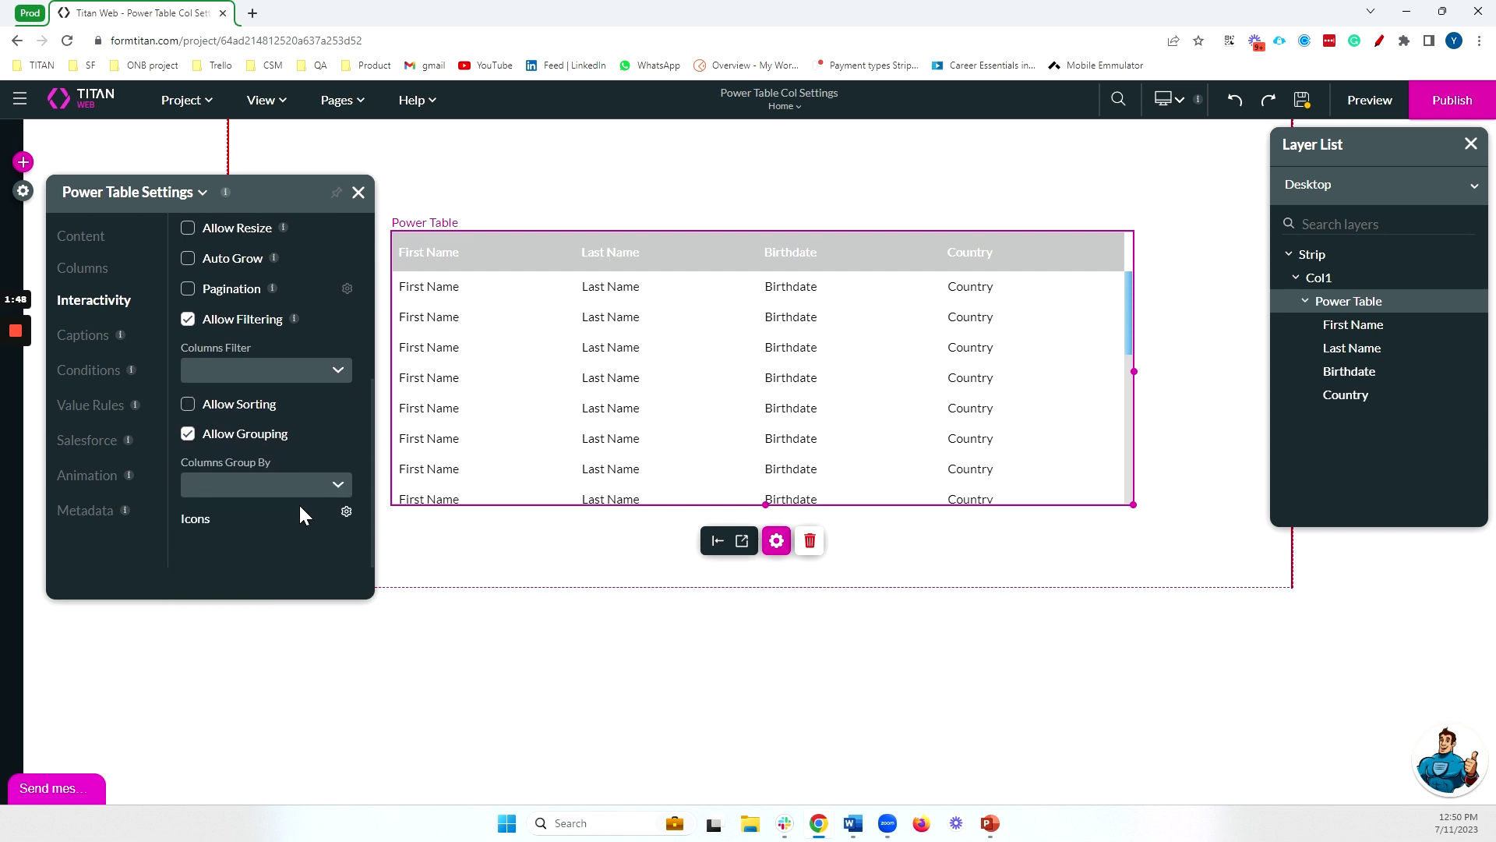
pyautogui.click(283, 483)
pyautogui.click(193, 434)
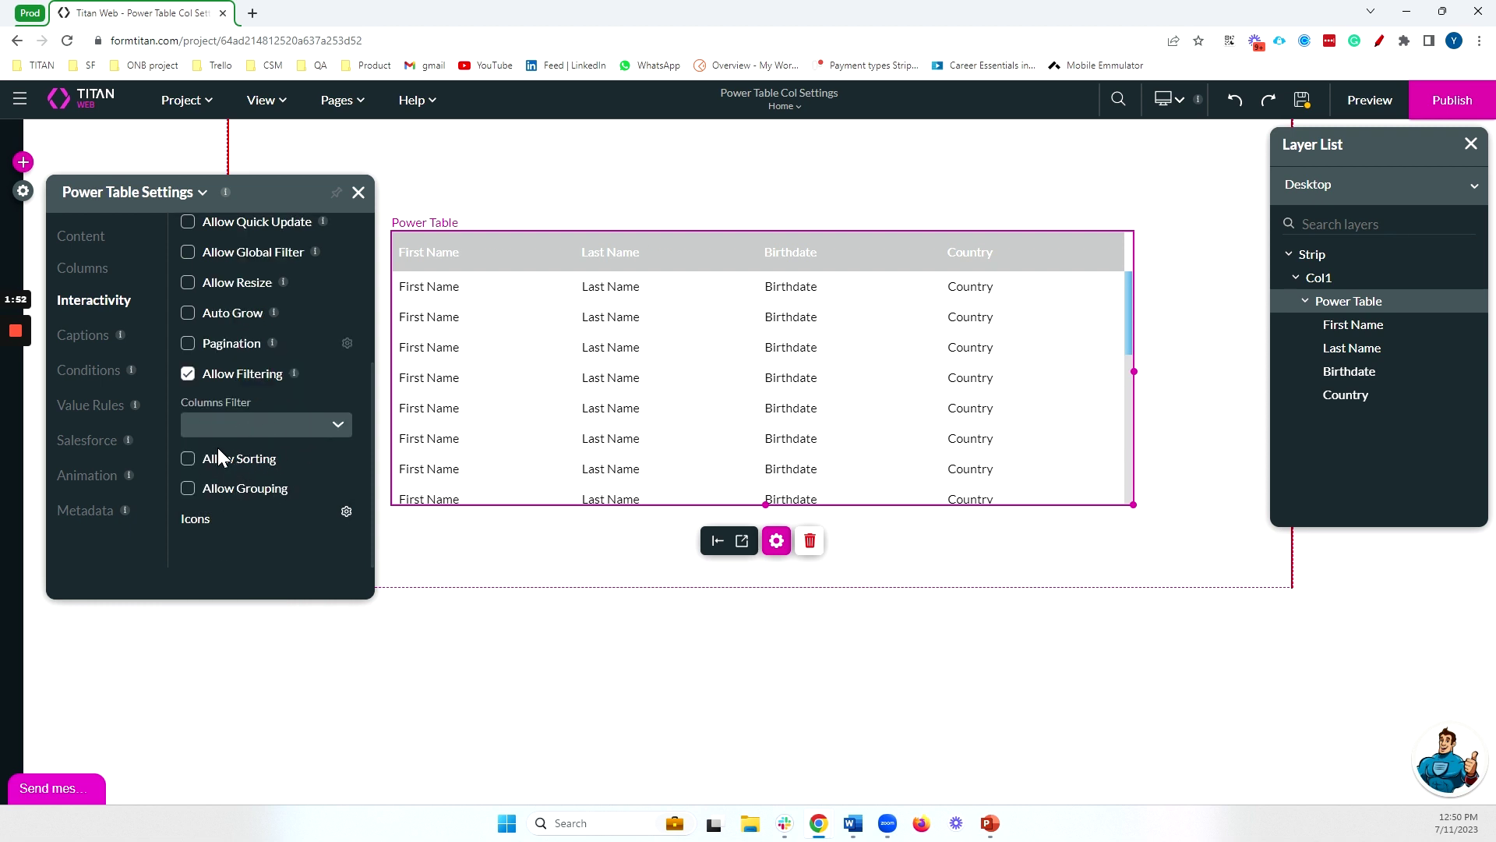
# - View the additional options of the Birthdate row in the table's Salesforce mapping, leaving the mapping as it is
pyautogui.click(84, 242)
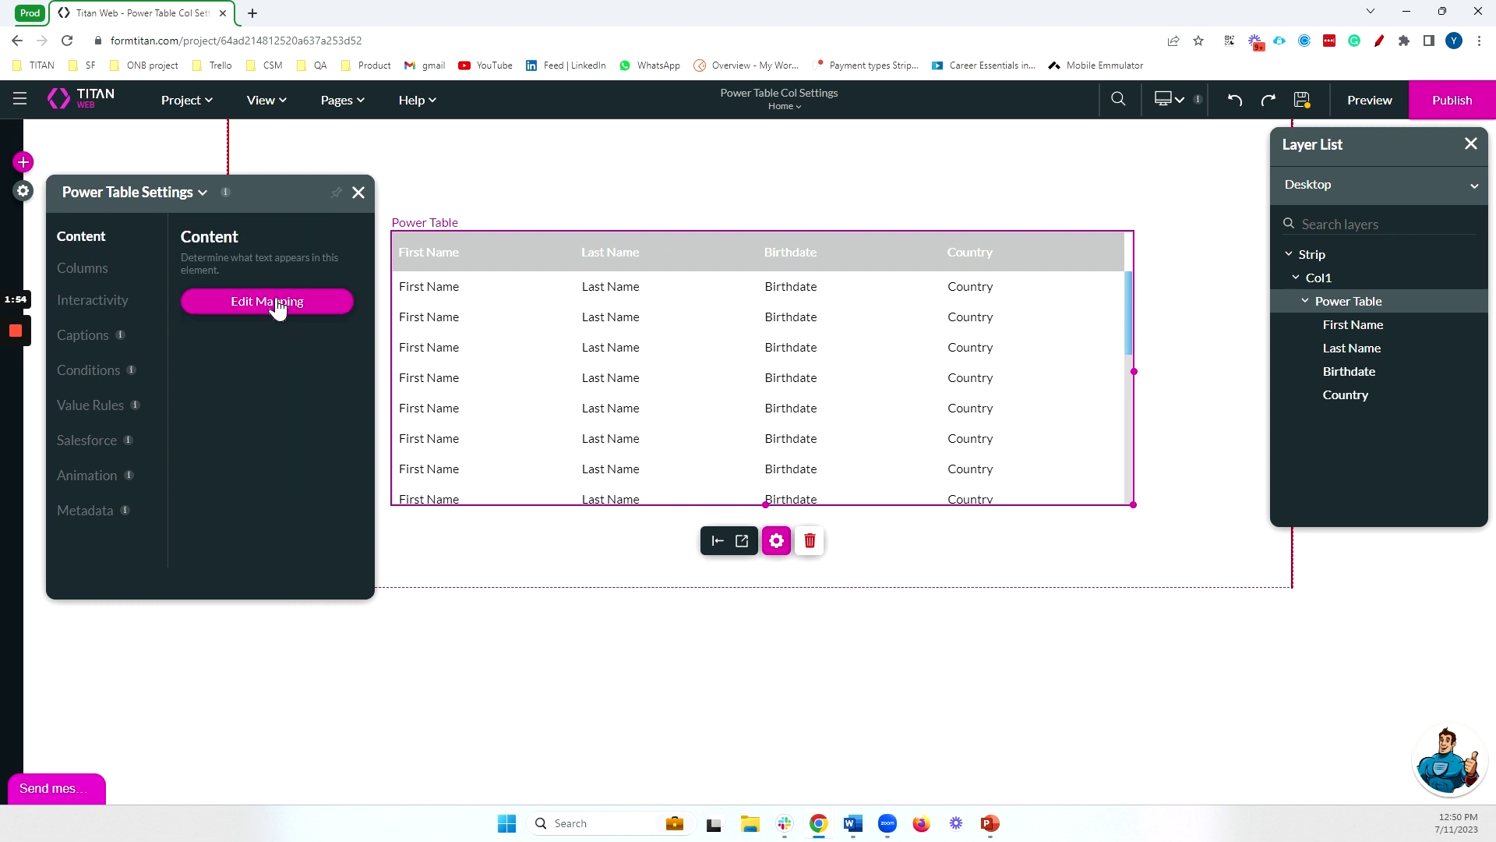
pyautogui.click(277, 307)
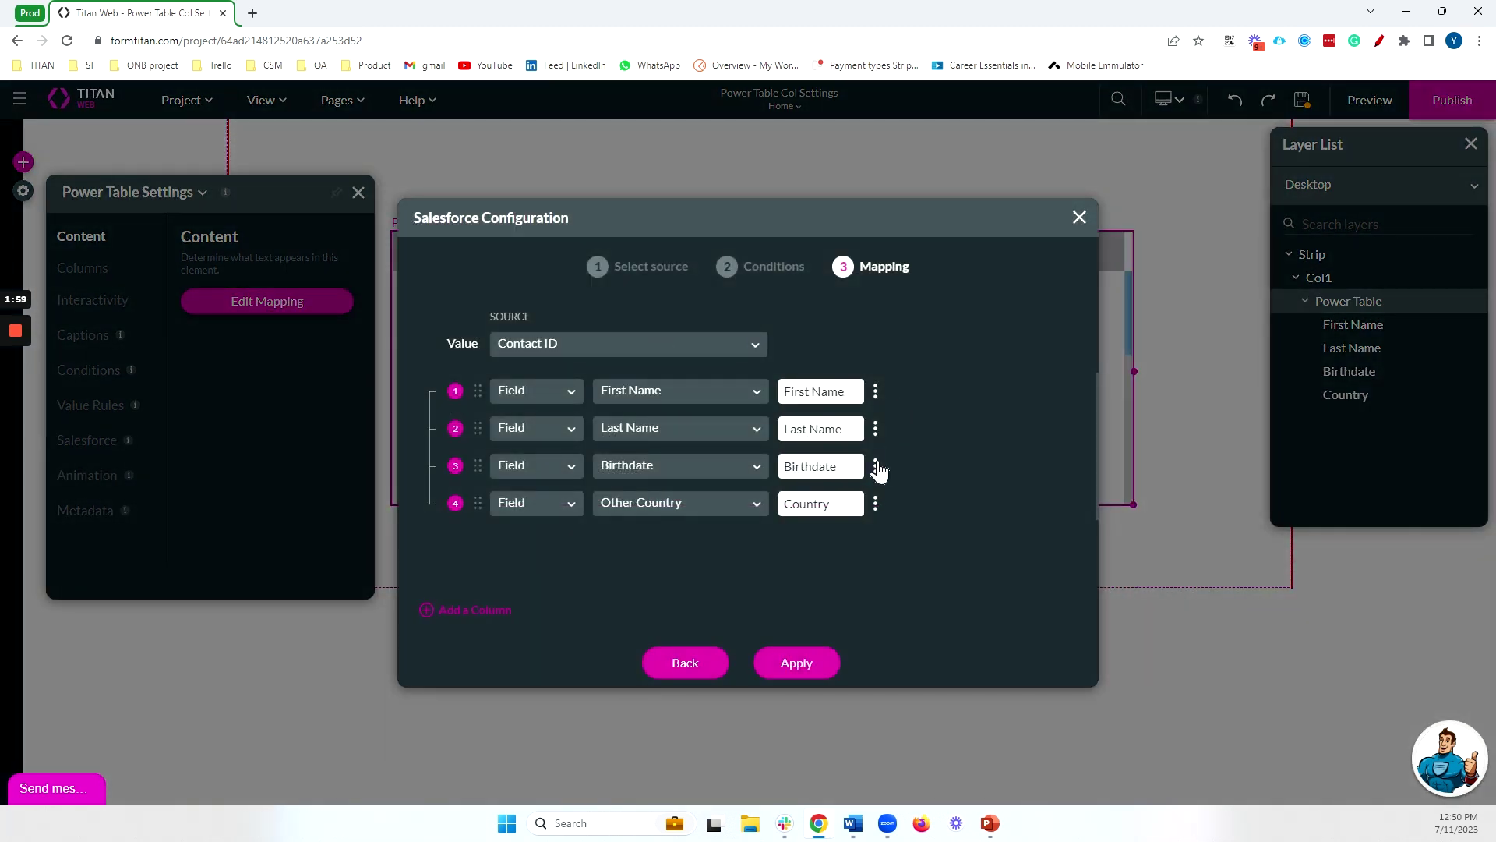
pyautogui.click(875, 466)
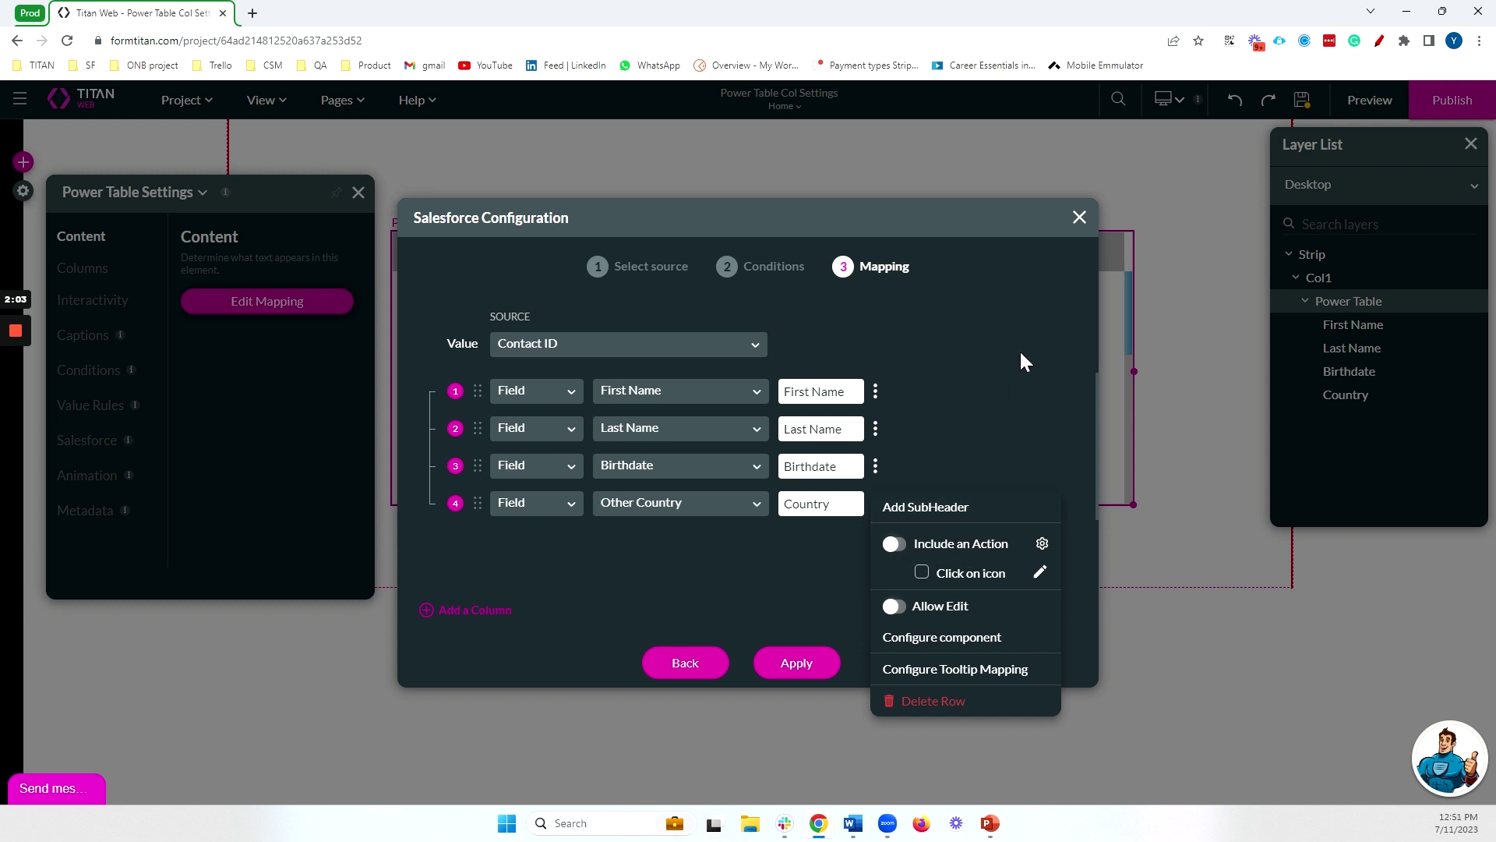
pyautogui.click(1076, 221)
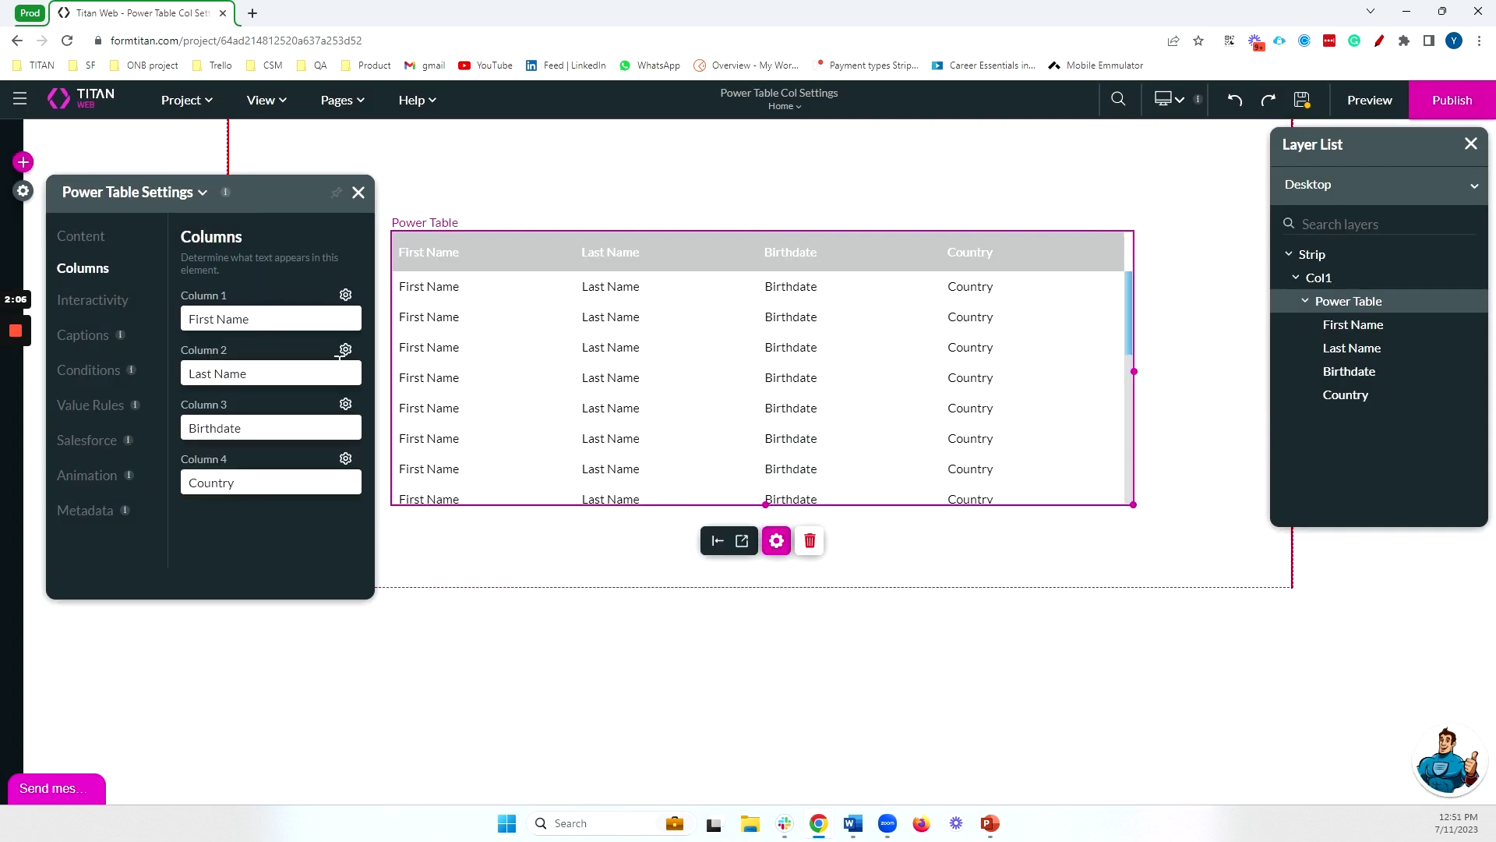
# - Hide the Birthdate column through its column settings
pyautogui.click(345, 403)
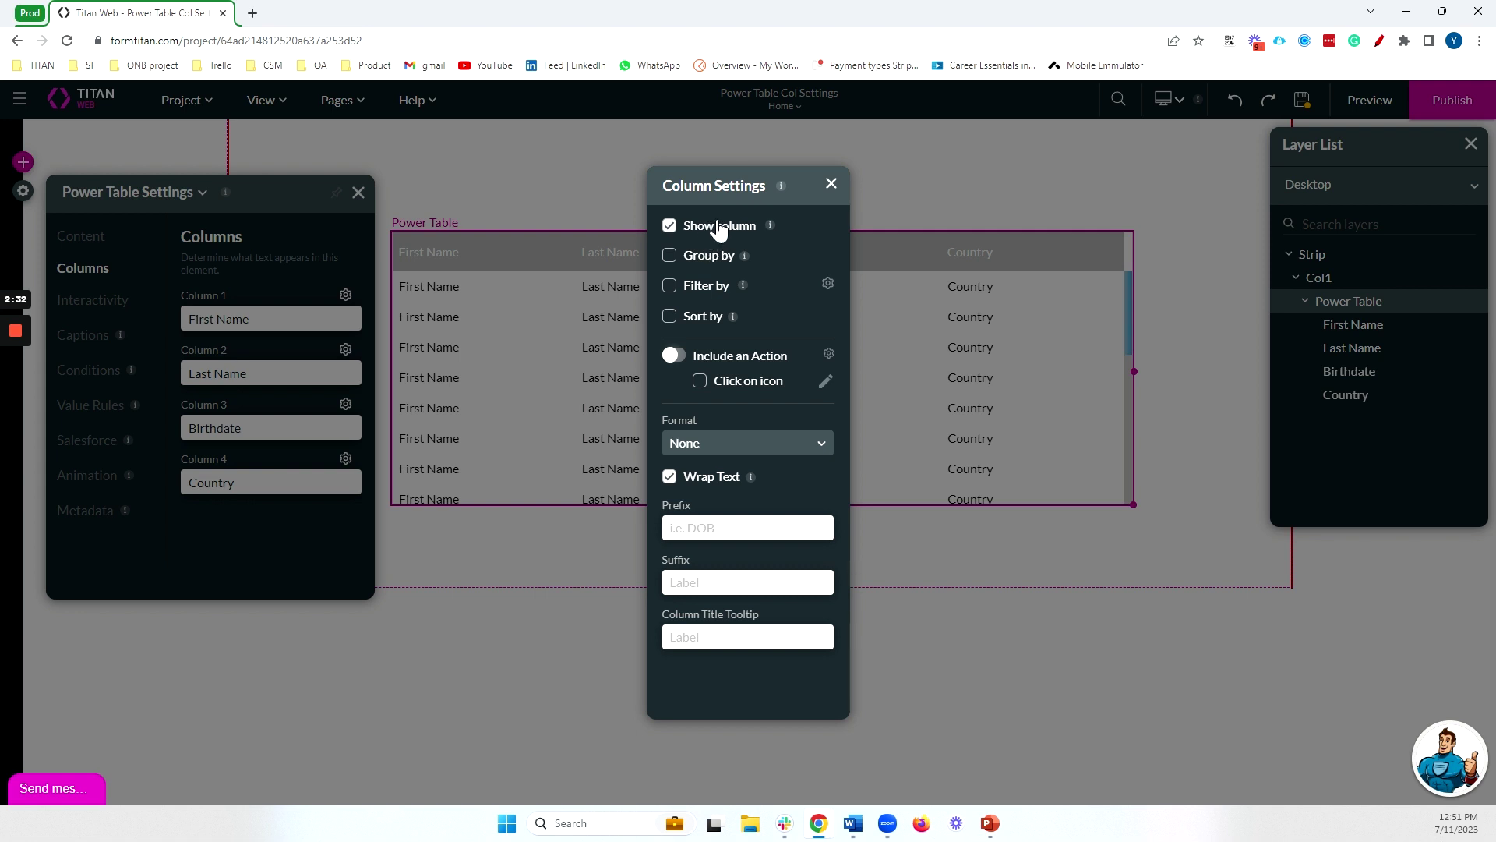
pyautogui.click(670, 227)
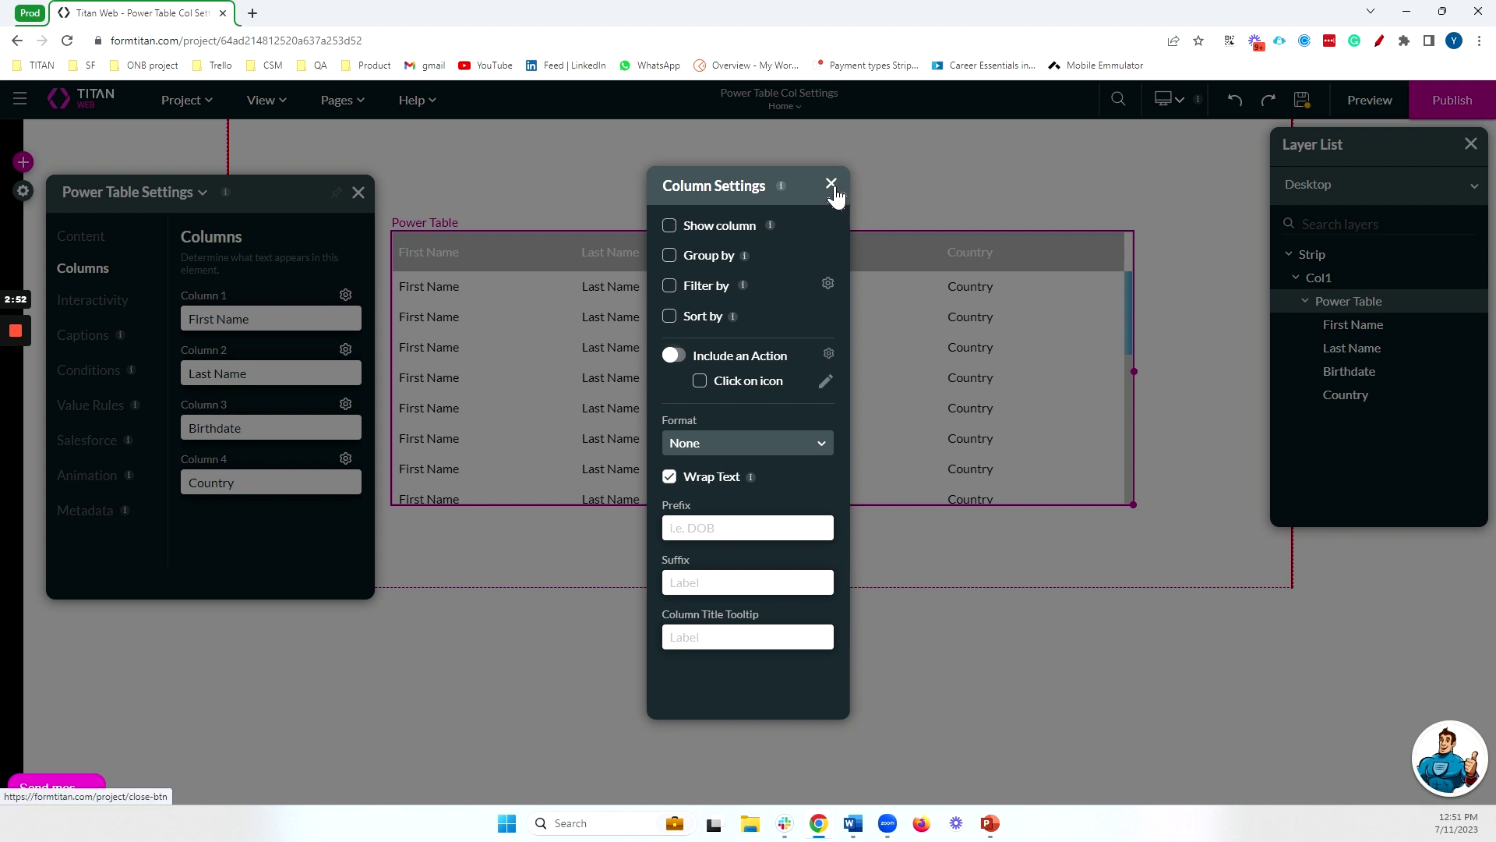
pyautogui.click(832, 186)
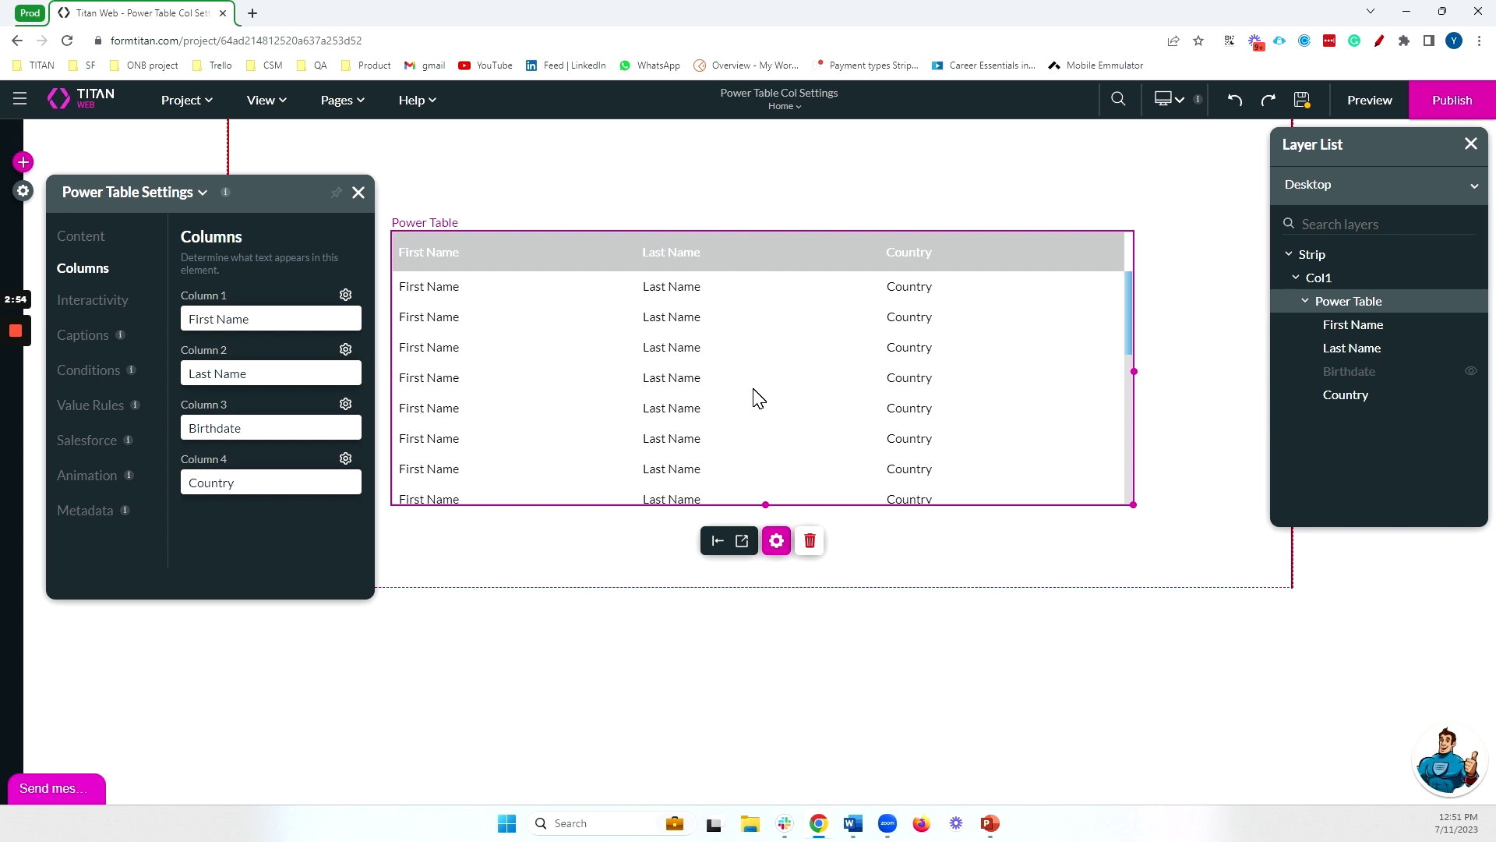
# - Toggle the Birthdate column's visibility in the layer list, showing it and hiding it again
pyautogui.click(1471, 372)
pyautogui.click(1472, 372)
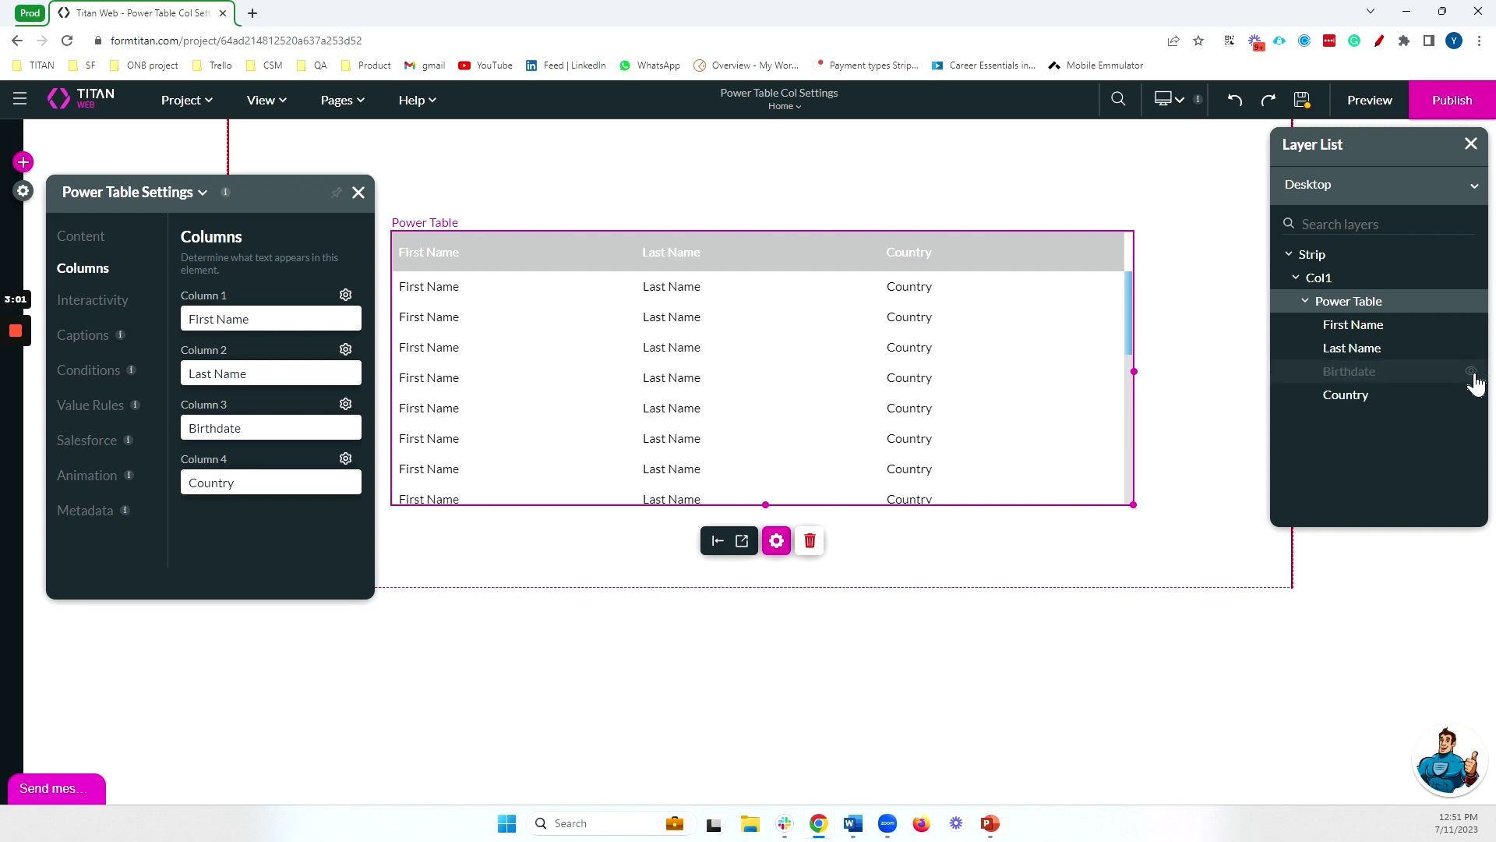
pyautogui.click(1472, 372)
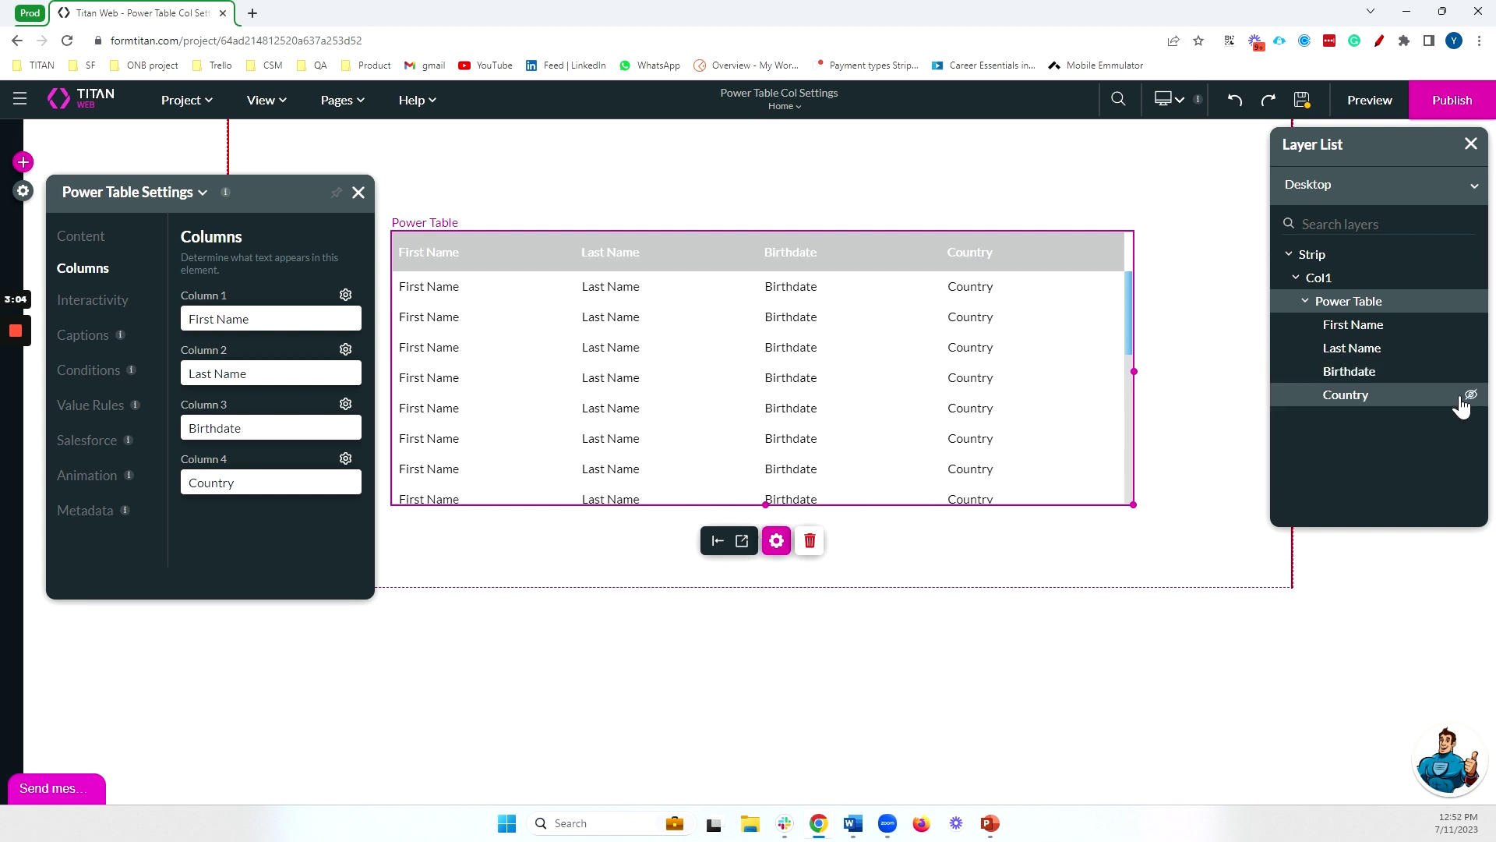
pyautogui.click(1471, 373)
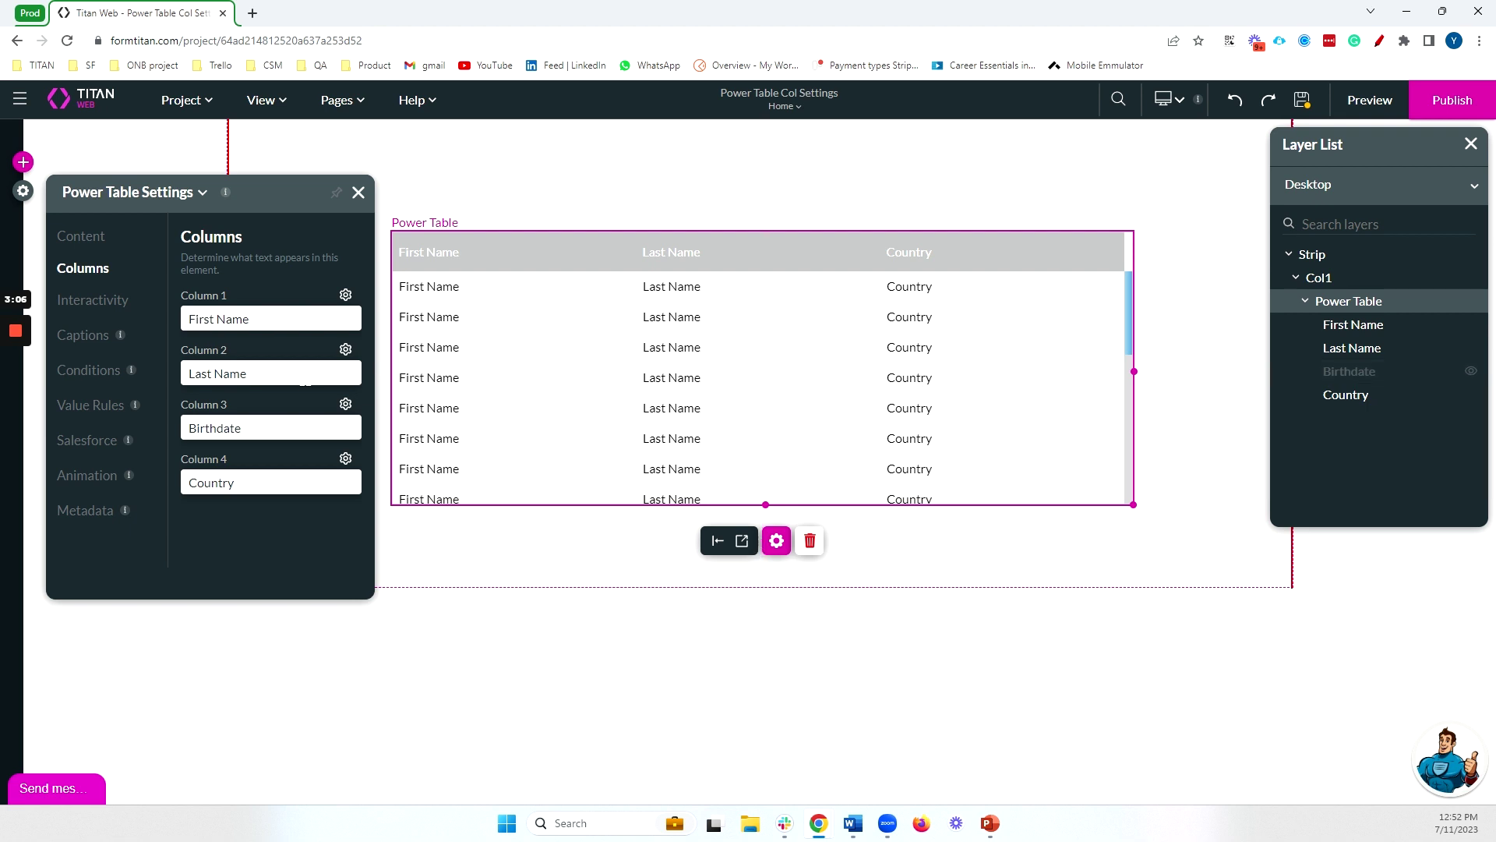
# - Show the Birthdate column again, enable Filter by for it, and open its filter configuration
pyautogui.click(345, 403)
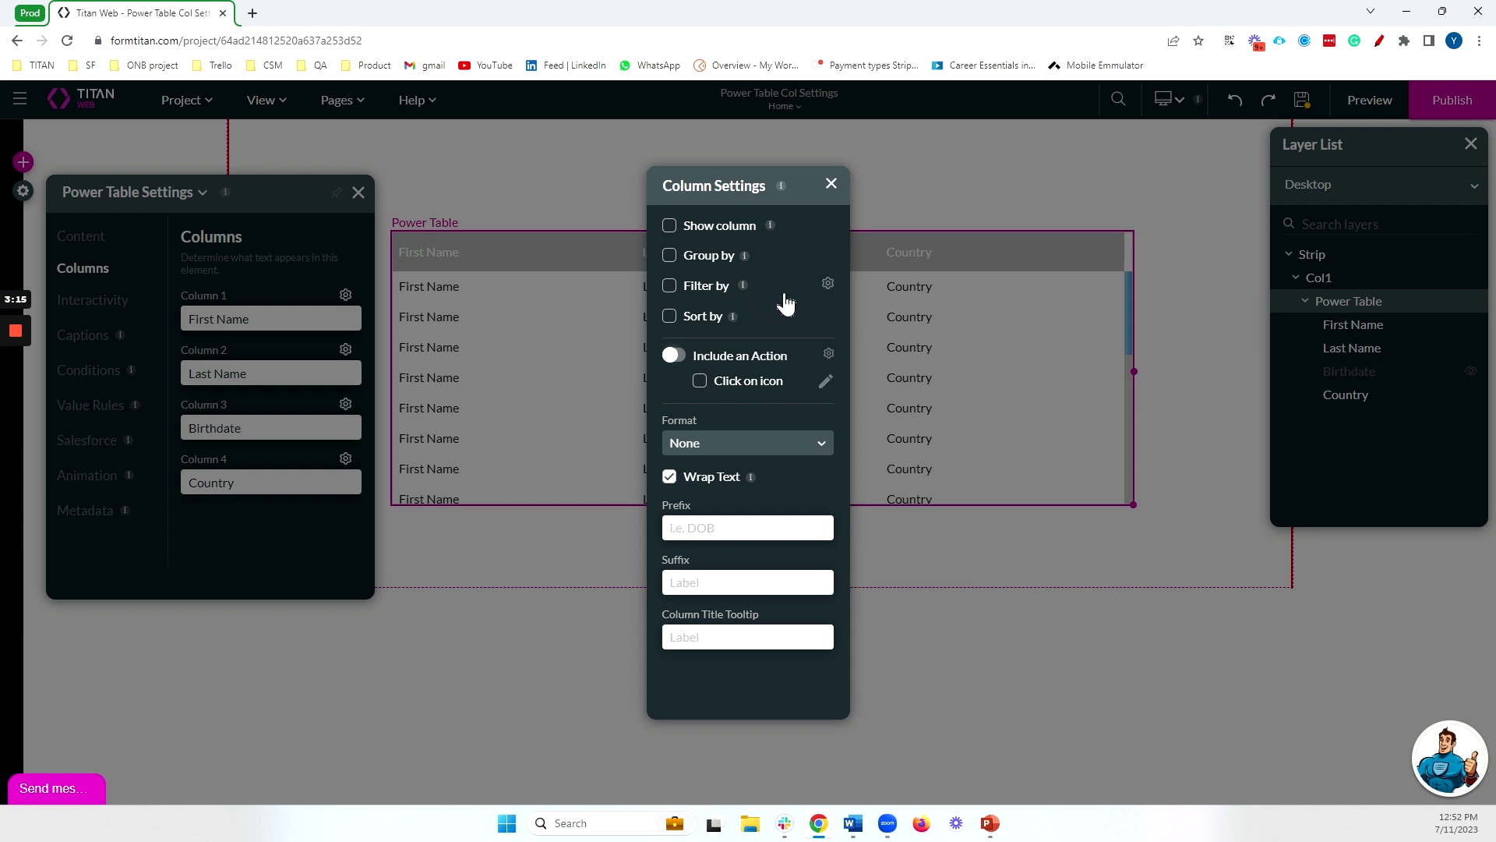
pyautogui.click(743, 227)
pyautogui.click(670, 287)
pyautogui.click(827, 284)
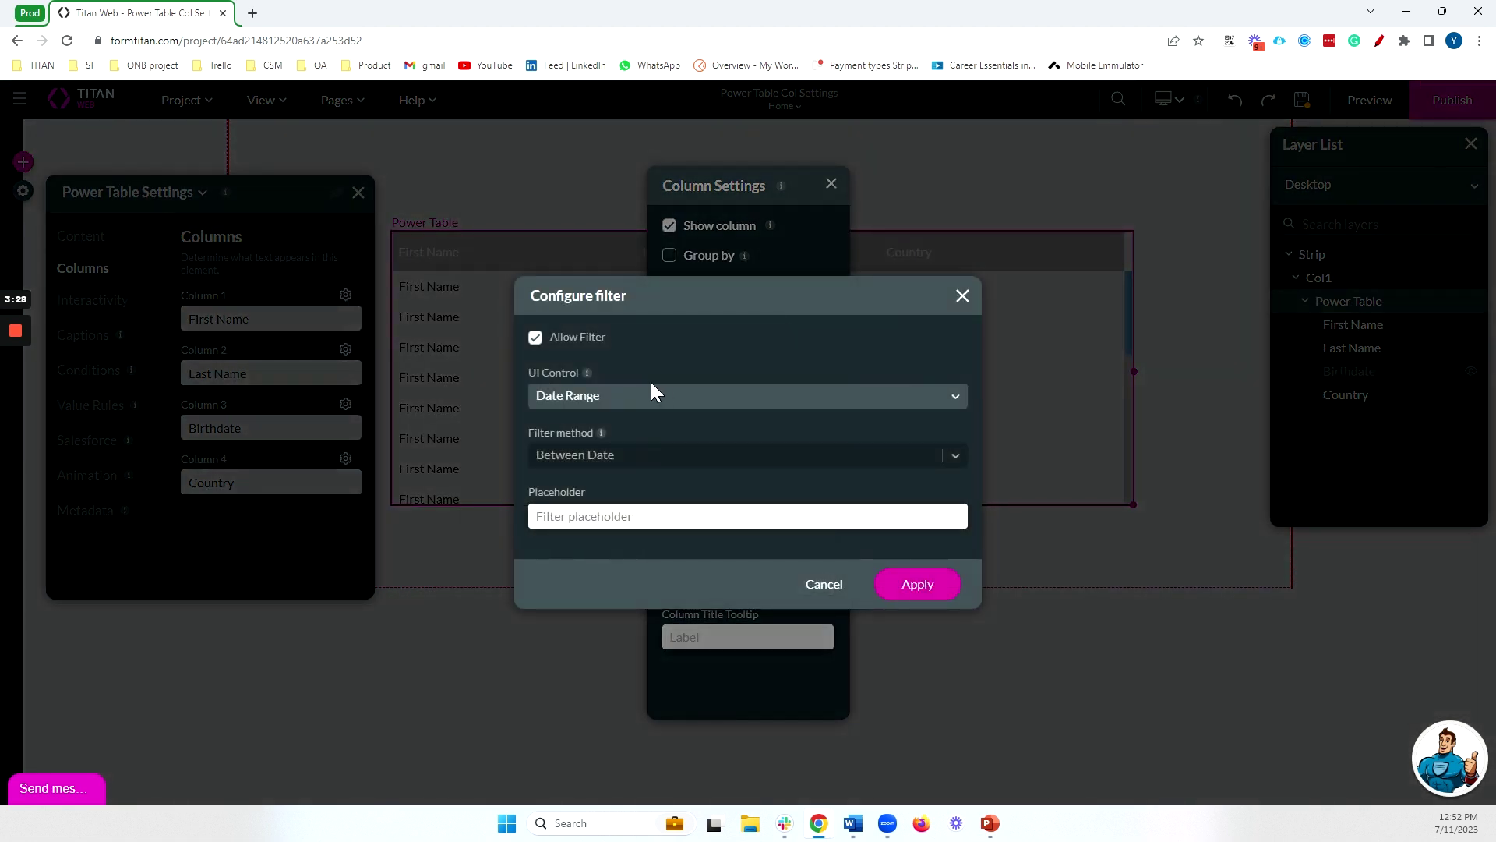
# - Set the Birthdate filter's UI control to TextField with the Equals filter method and apply it
pyautogui.click(720, 397)
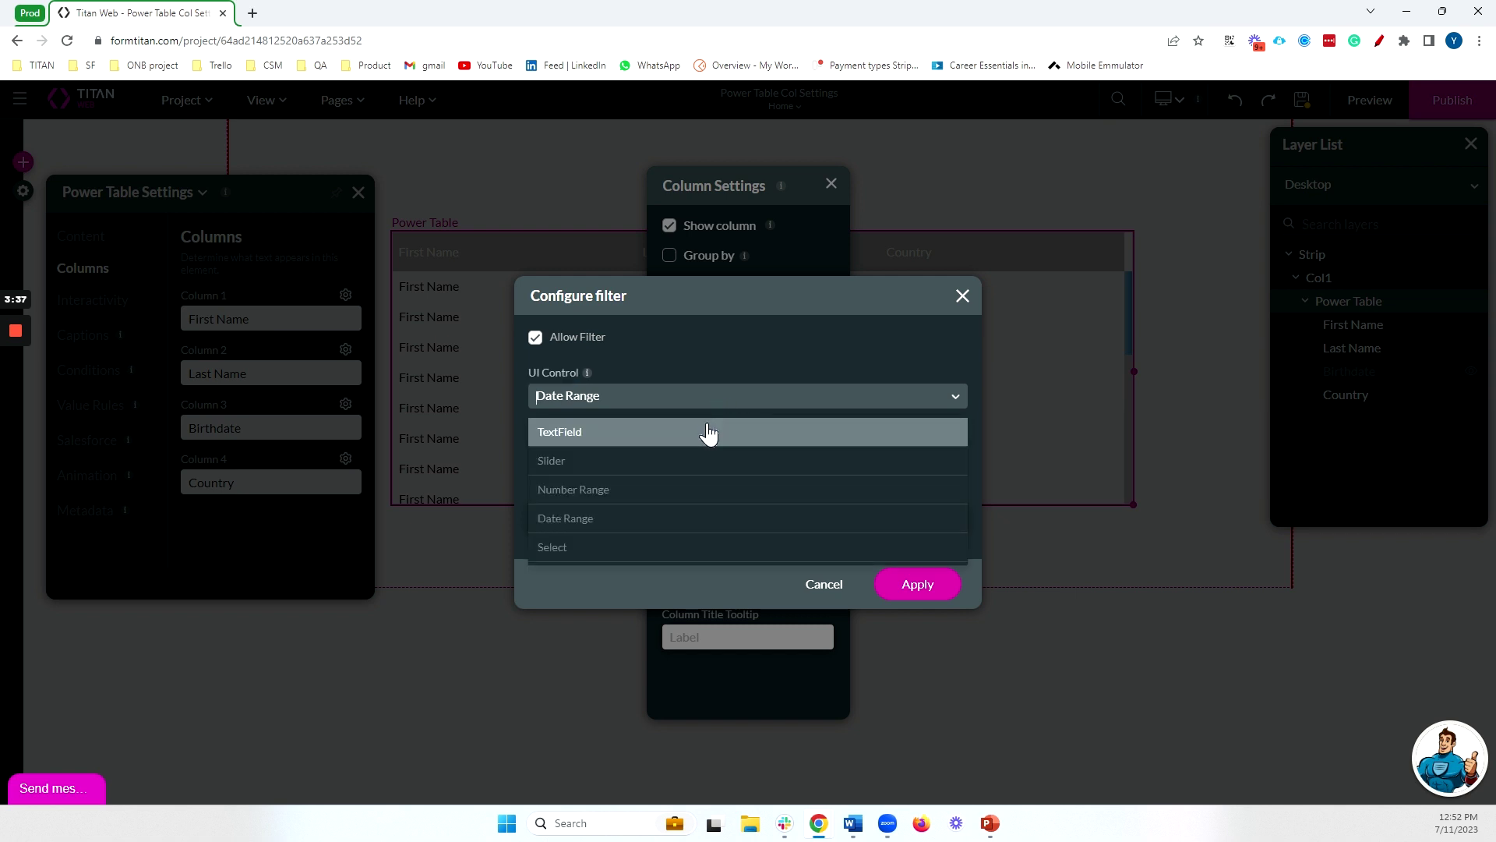
pyautogui.click(708, 433)
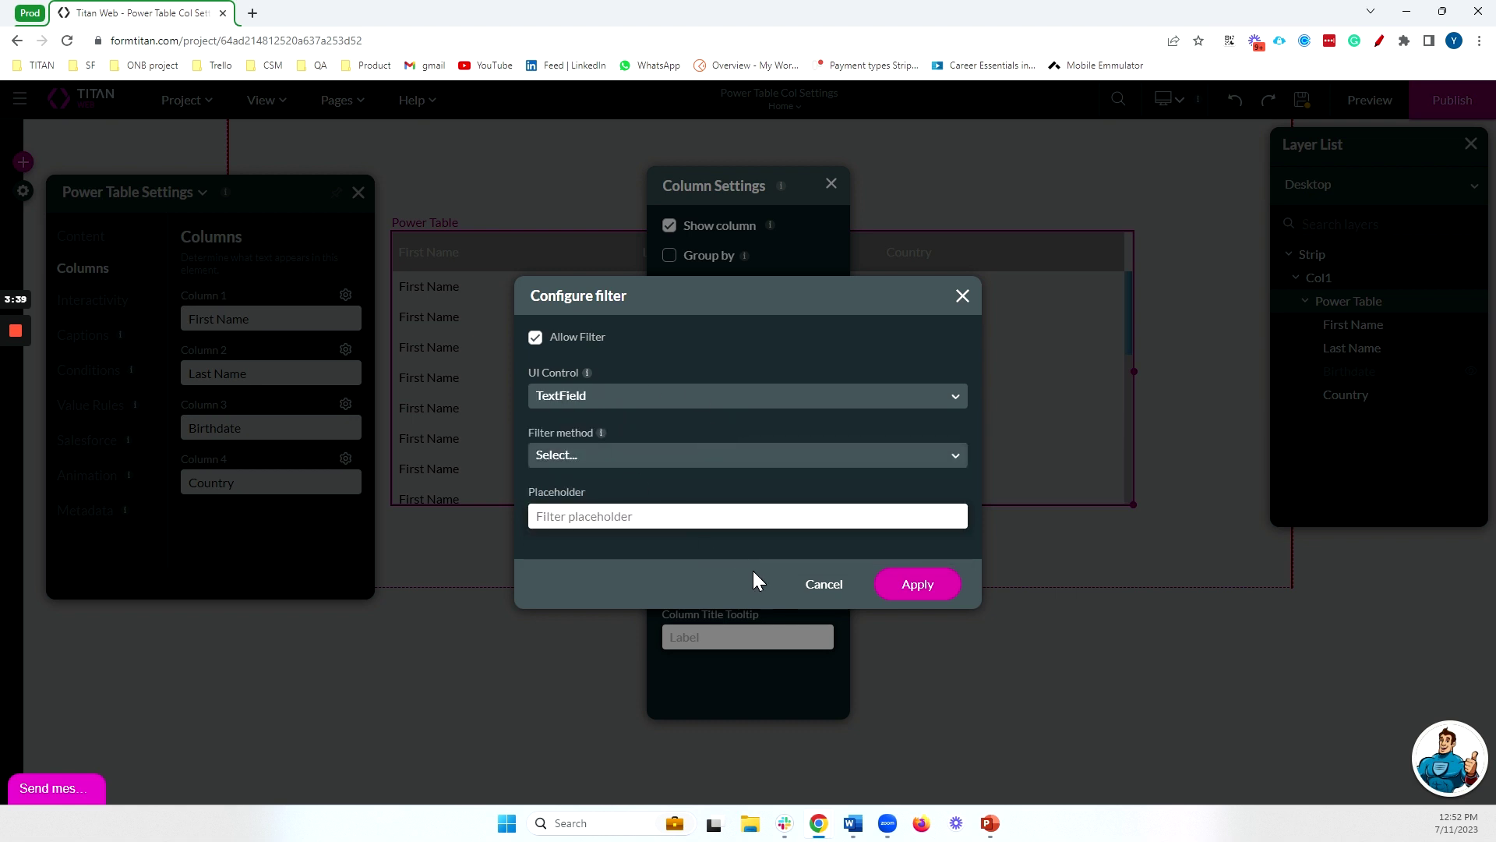
pyautogui.click(670, 455)
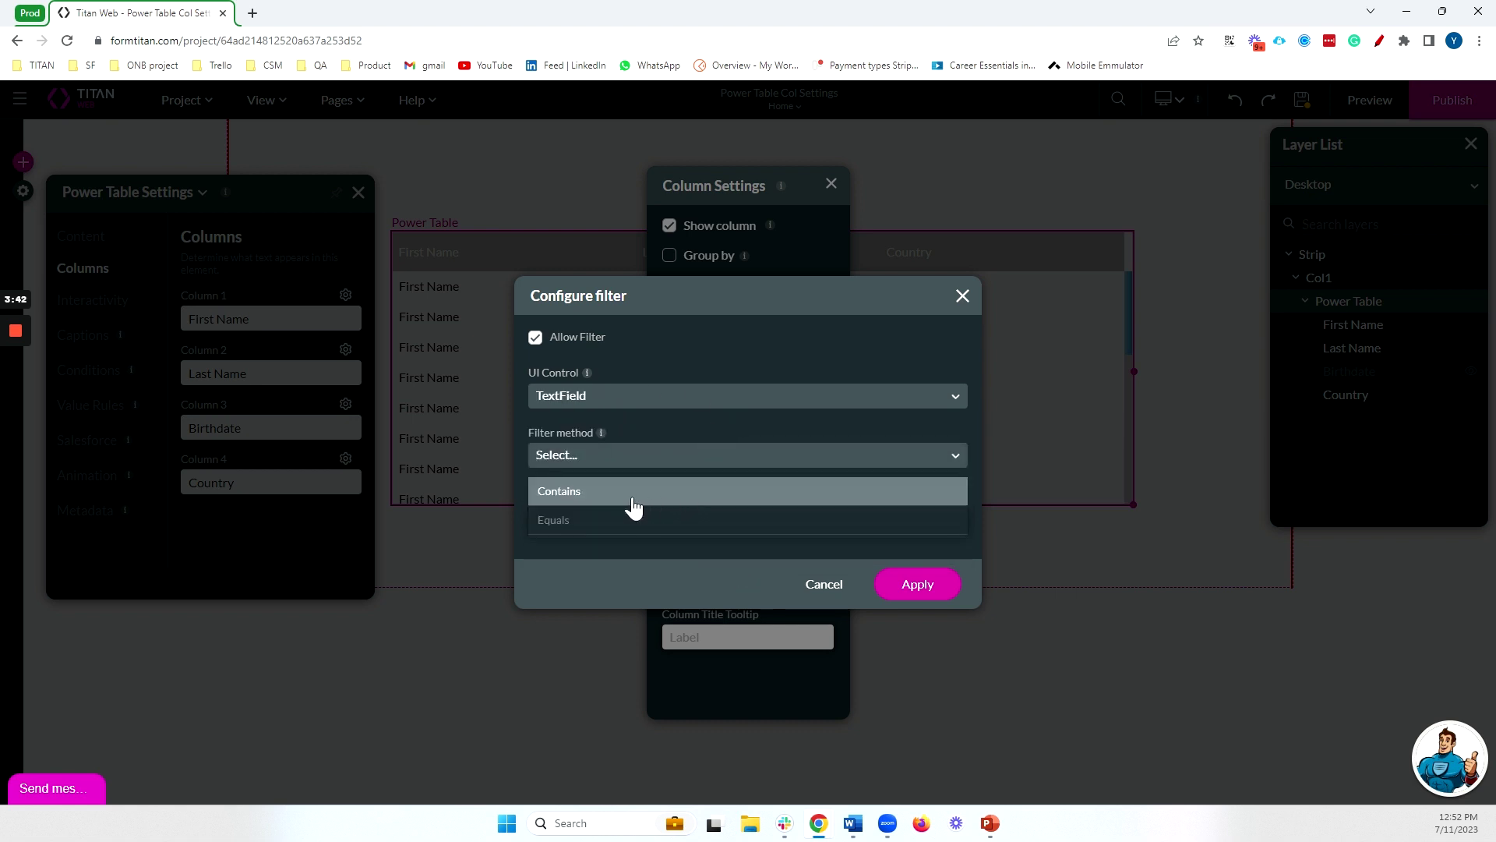
pyautogui.click(612, 492)
pyautogui.click(627, 459)
pyautogui.click(619, 518)
pyautogui.click(916, 585)
pyautogui.click(830, 184)
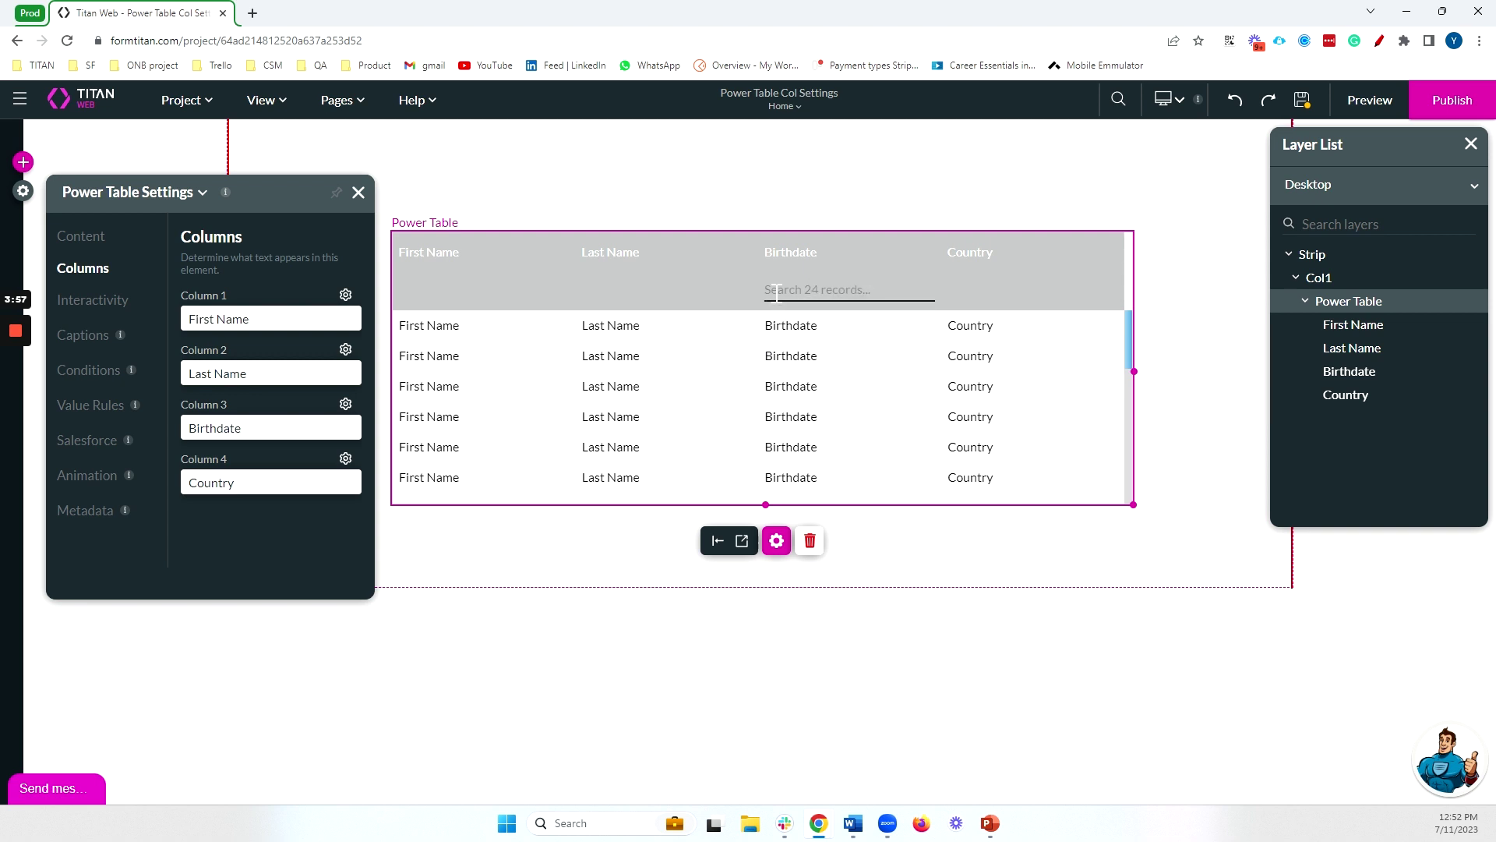
# - Set the Birthdate filter's UI control to Date Range, using the Between Date method, and apply it
pyautogui.click(345, 403)
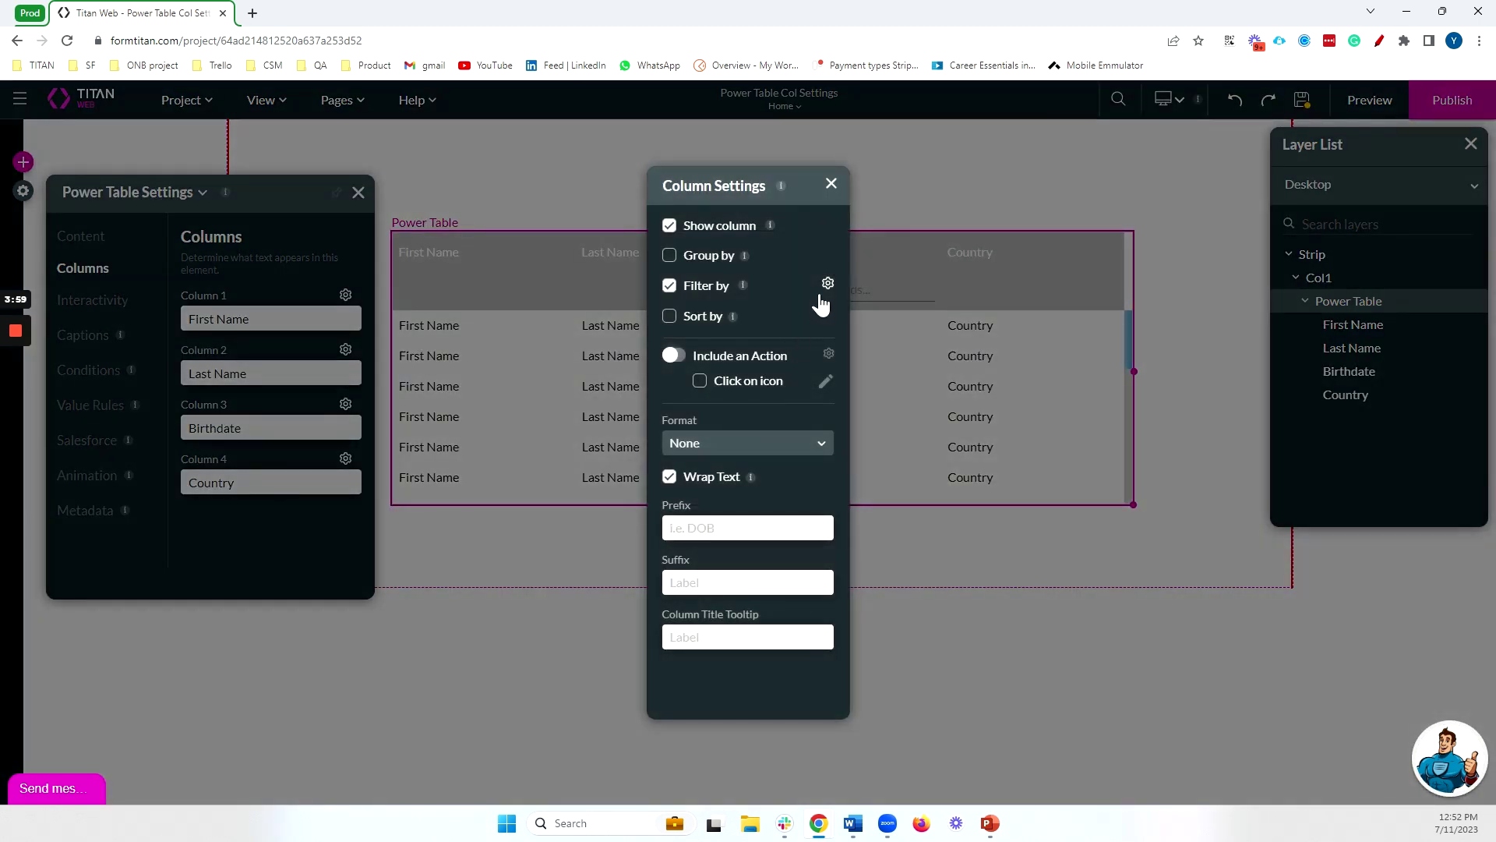
pyautogui.click(828, 285)
pyautogui.click(596, 395)
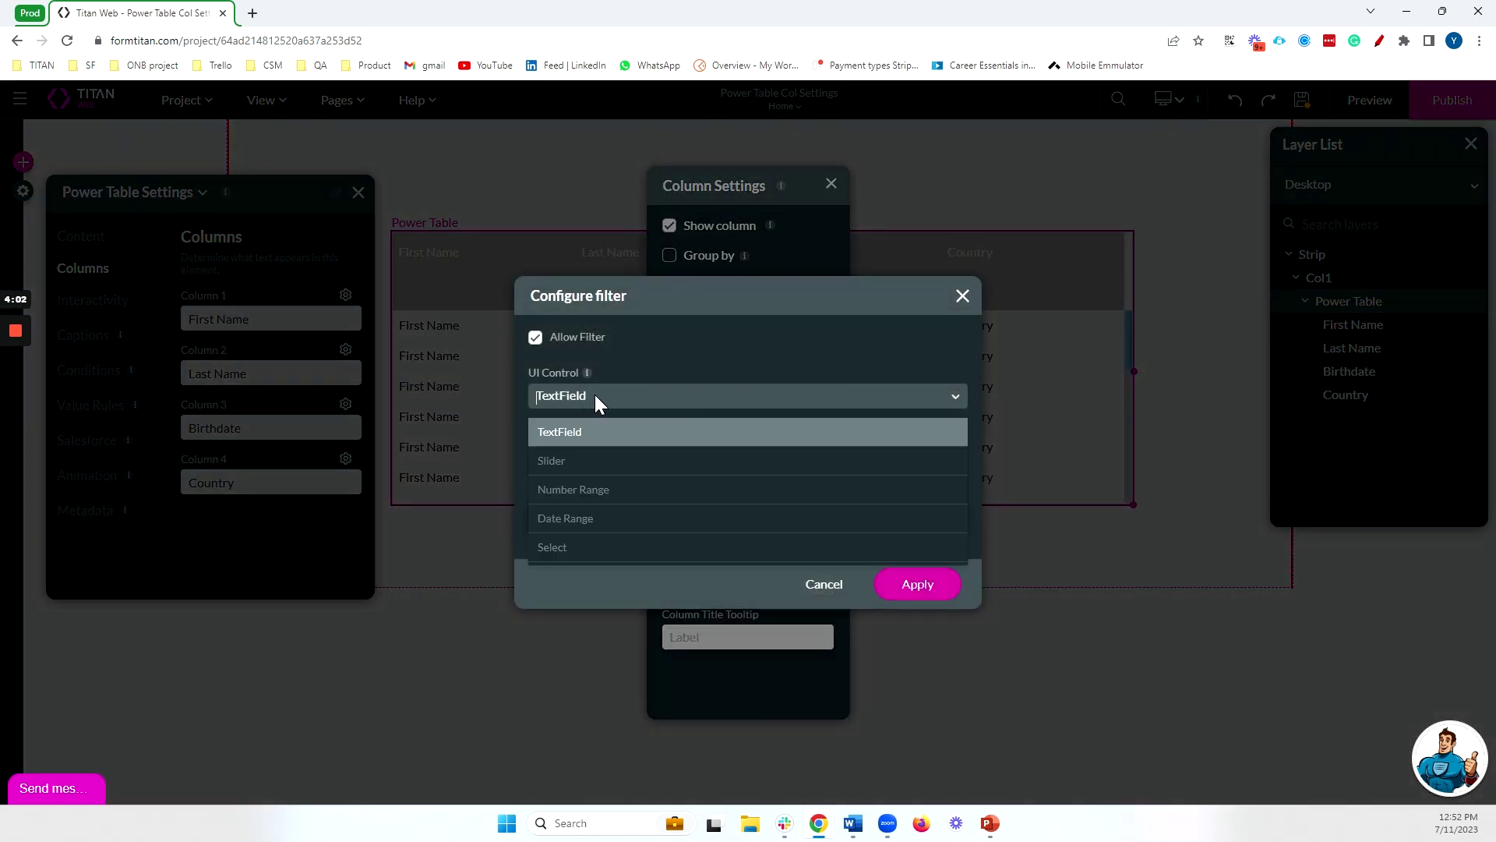
pyautogui.click(581, 519)
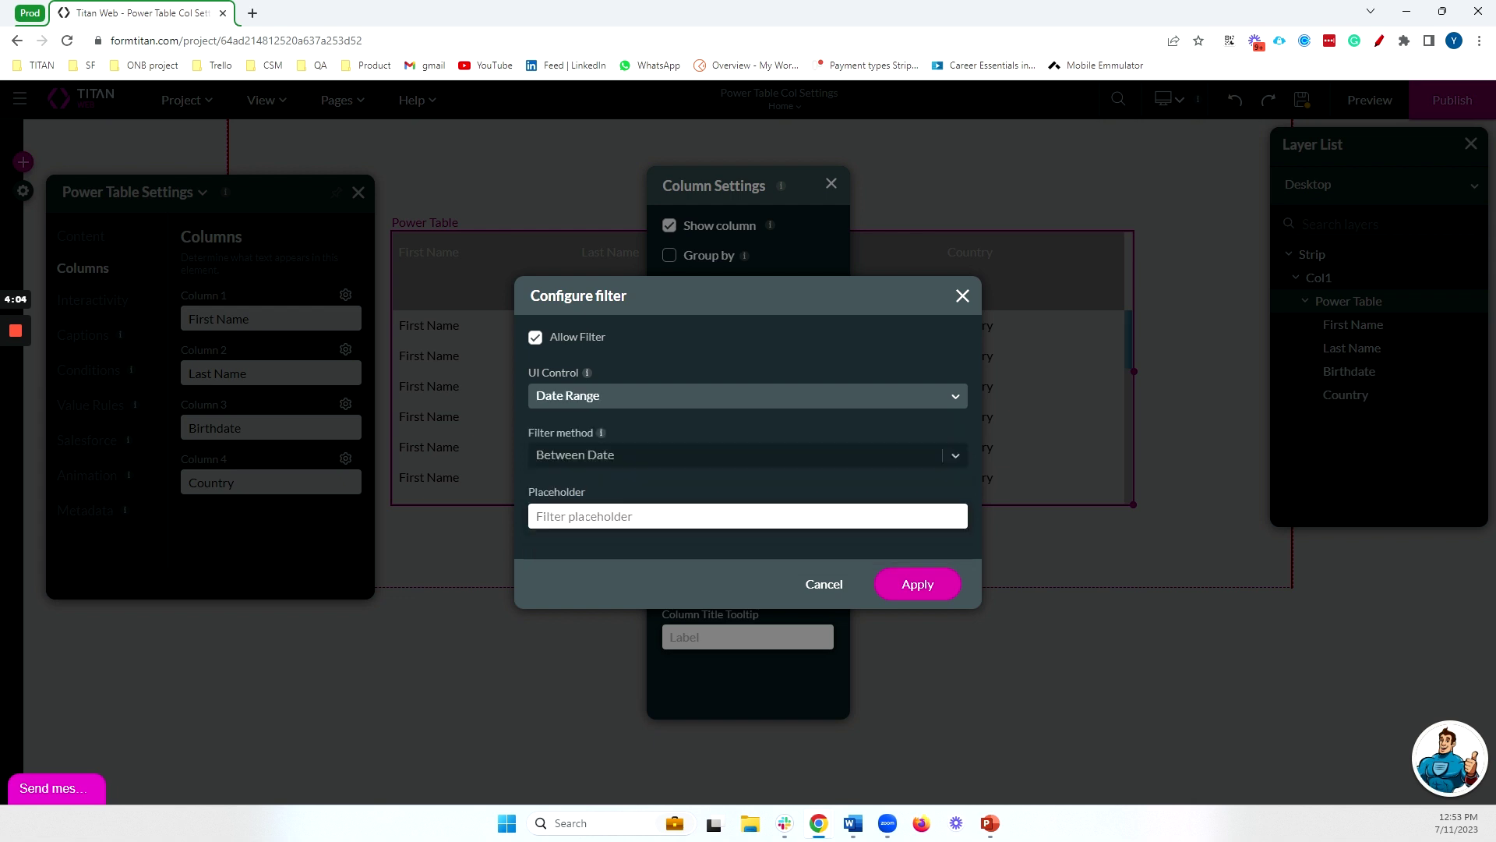
pyautogui.click(910, 593)
pyautogui.click(831, 185)
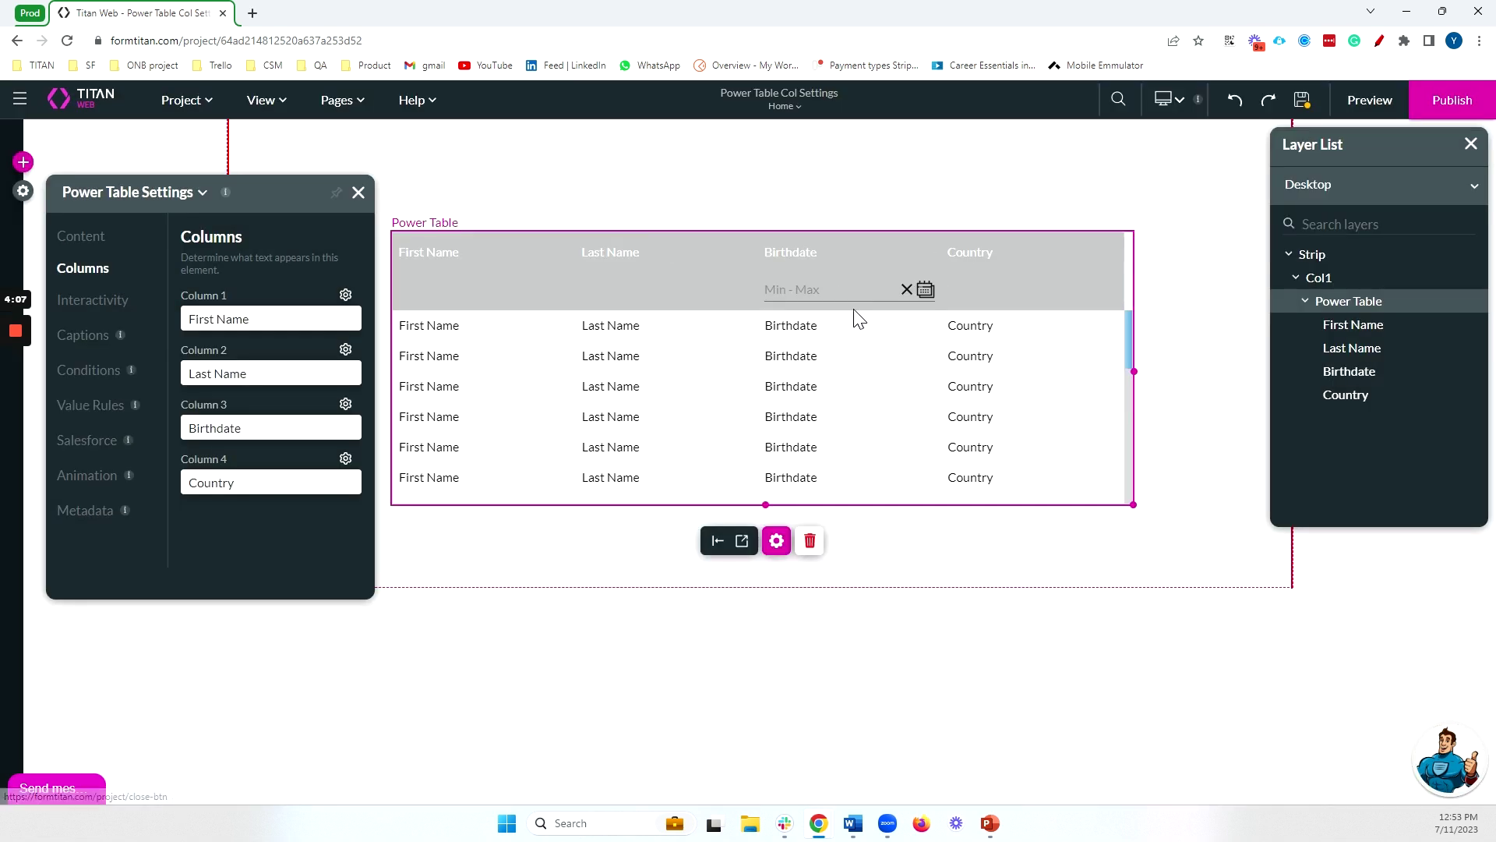
# - Examine the Birthdate filter's date range picker by starting a range at July 11, 2023, and close it without applying
pyautogui.click(925, 290)
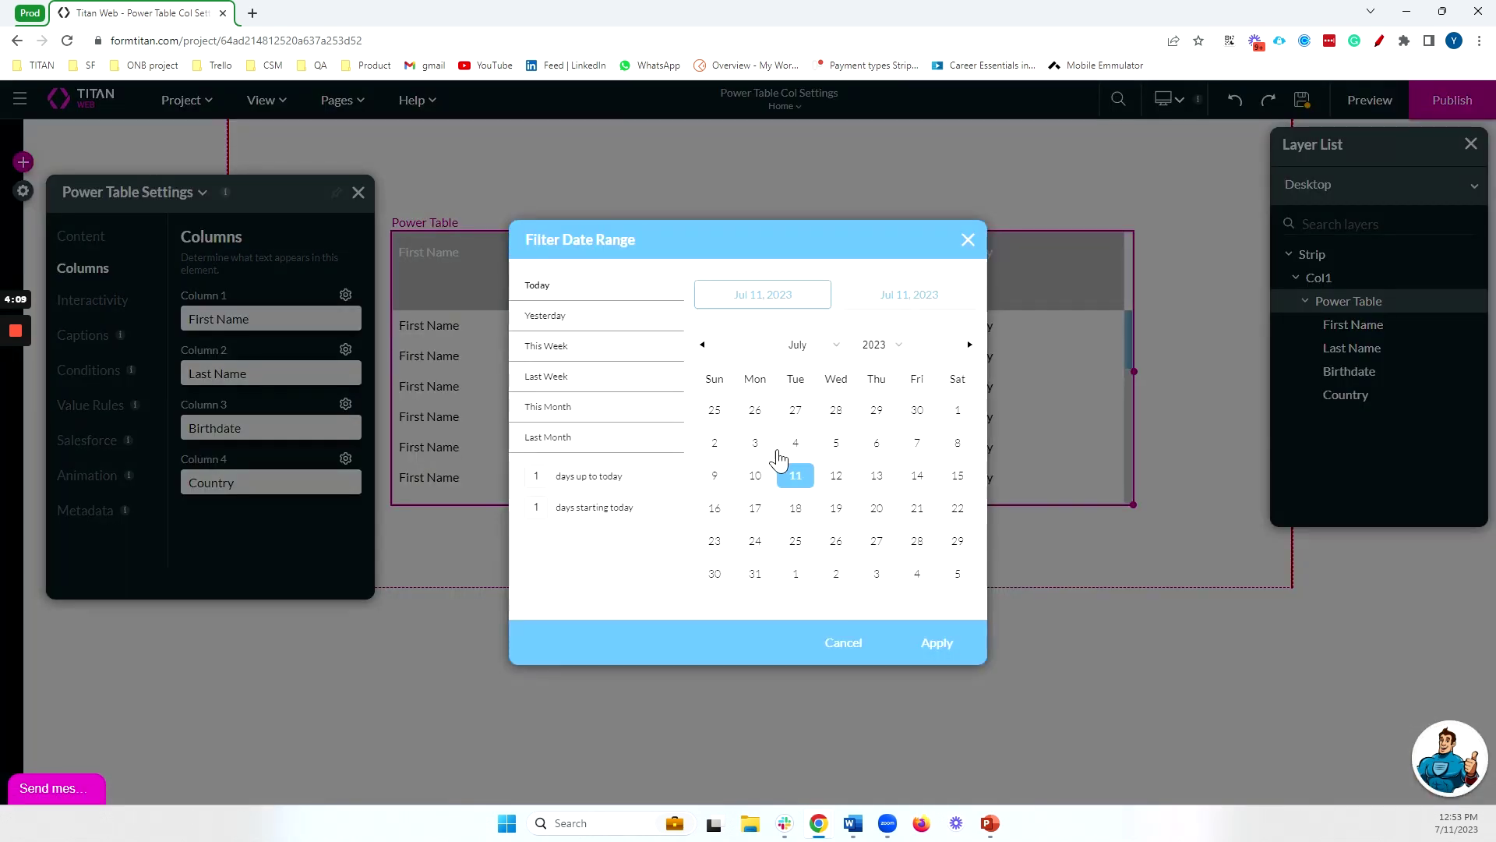
pyautogui.click(798, 491)
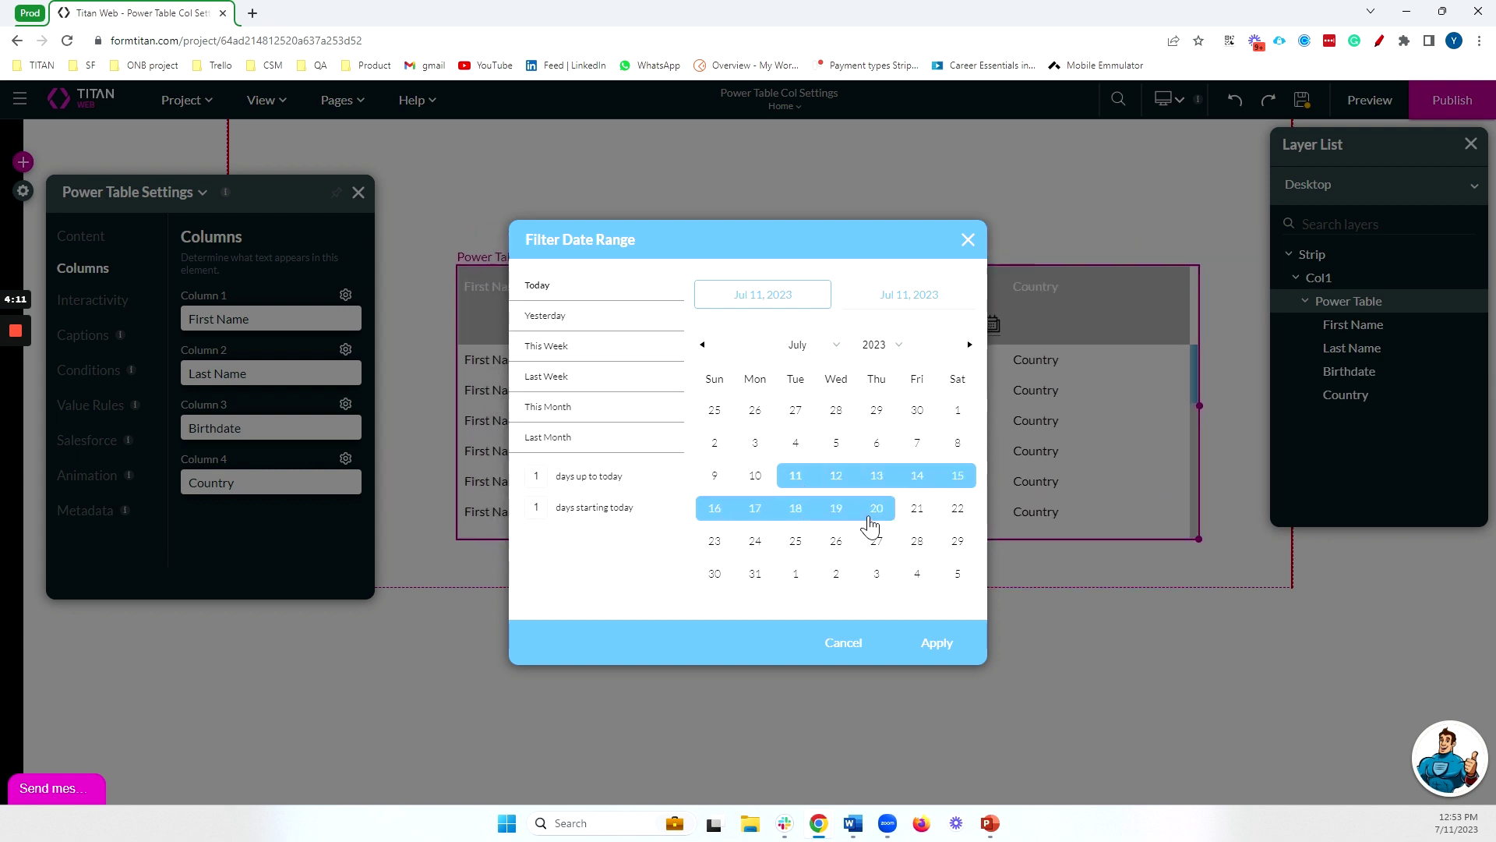
pyautogui.click(968, 240)
# - Enable filtering on the Country column with the TextField control and the Contains method
pyautogui.click(345, 460)
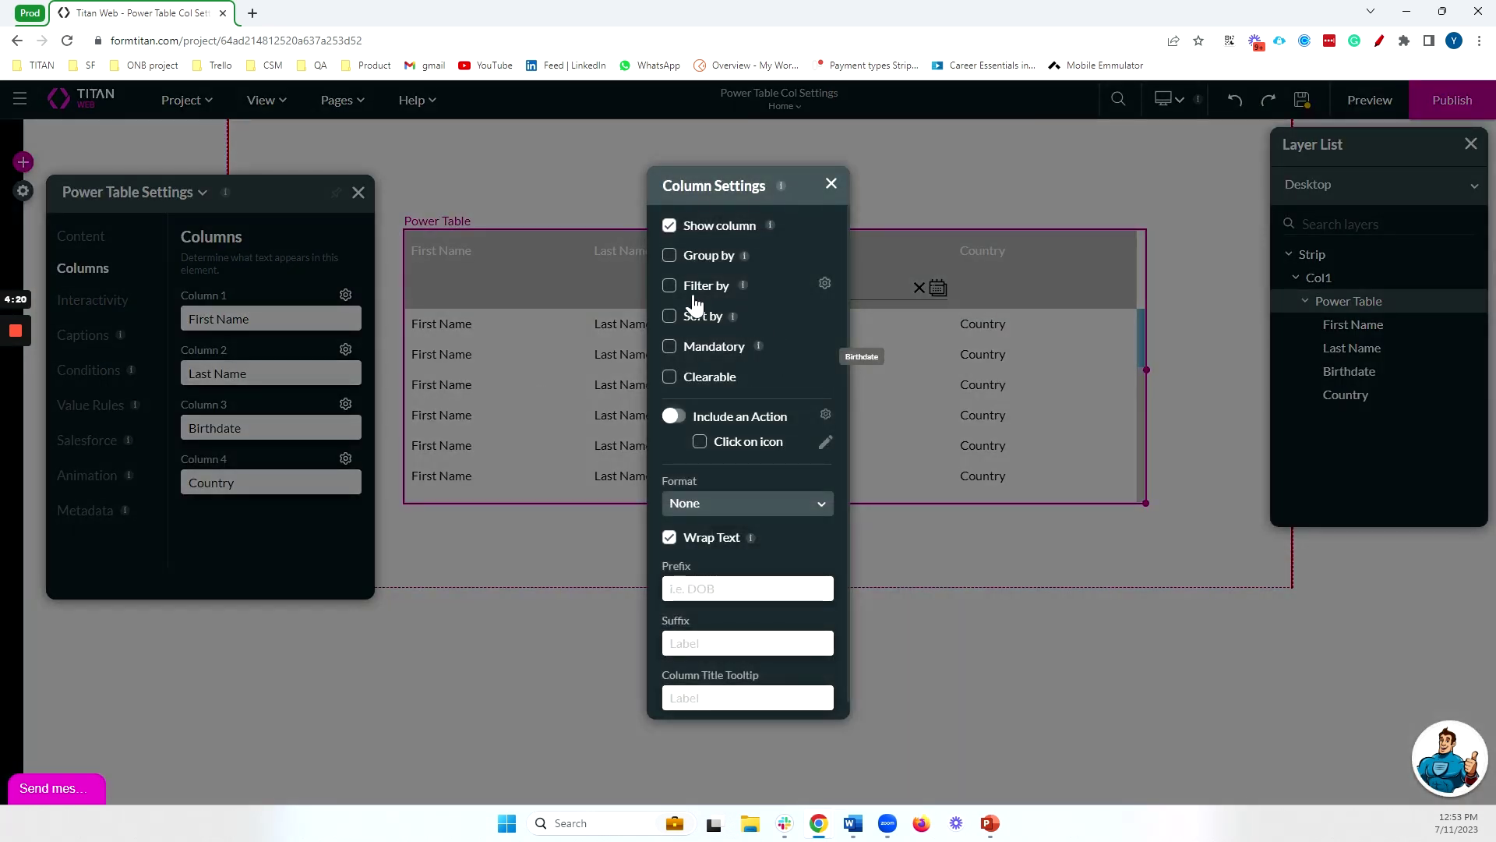
pyautogui.click(824, 284)
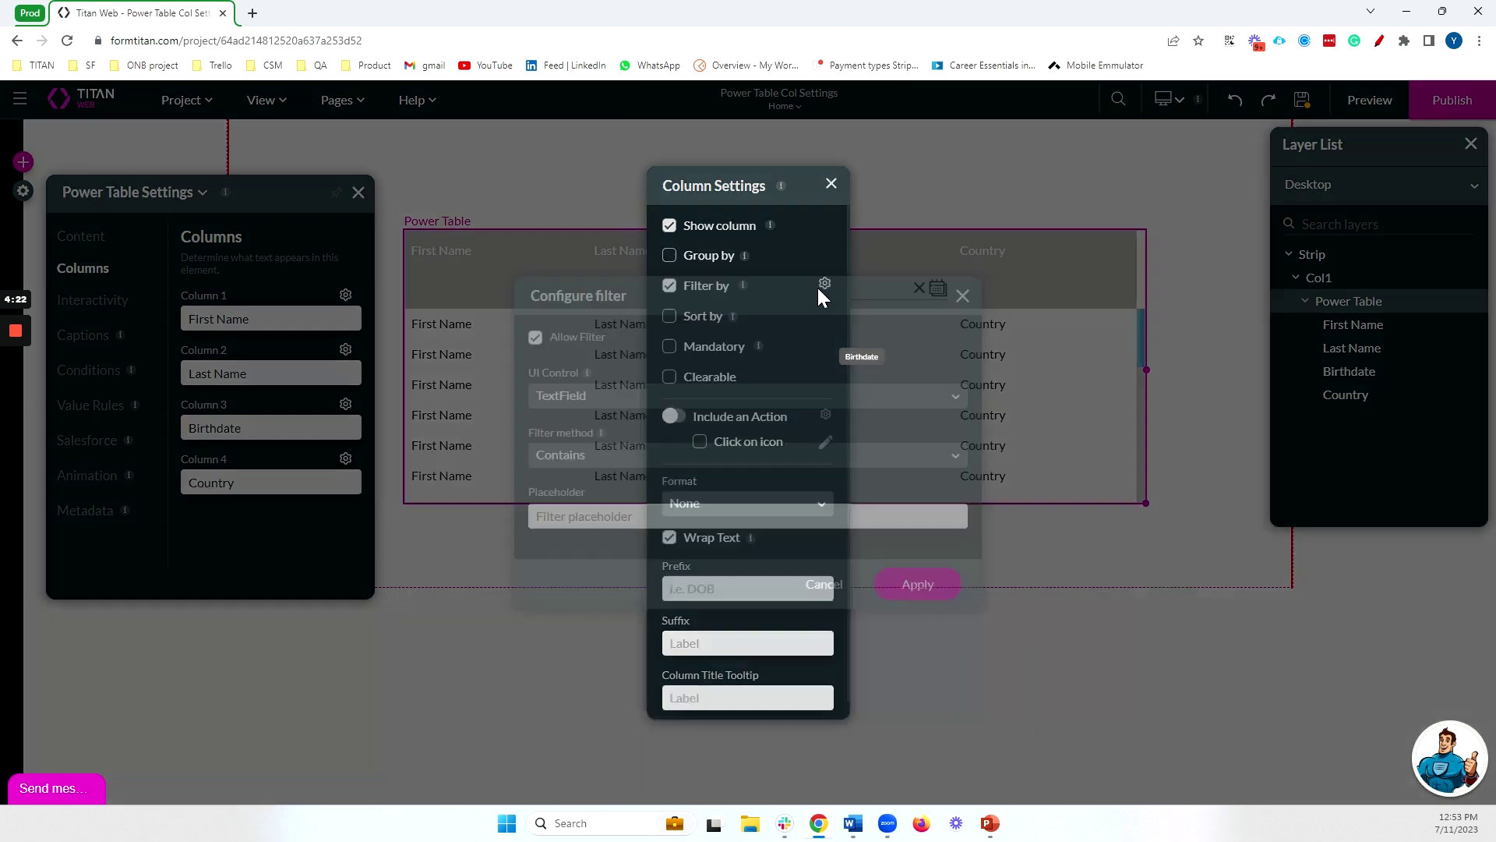
pyautogui.click(896, 586)
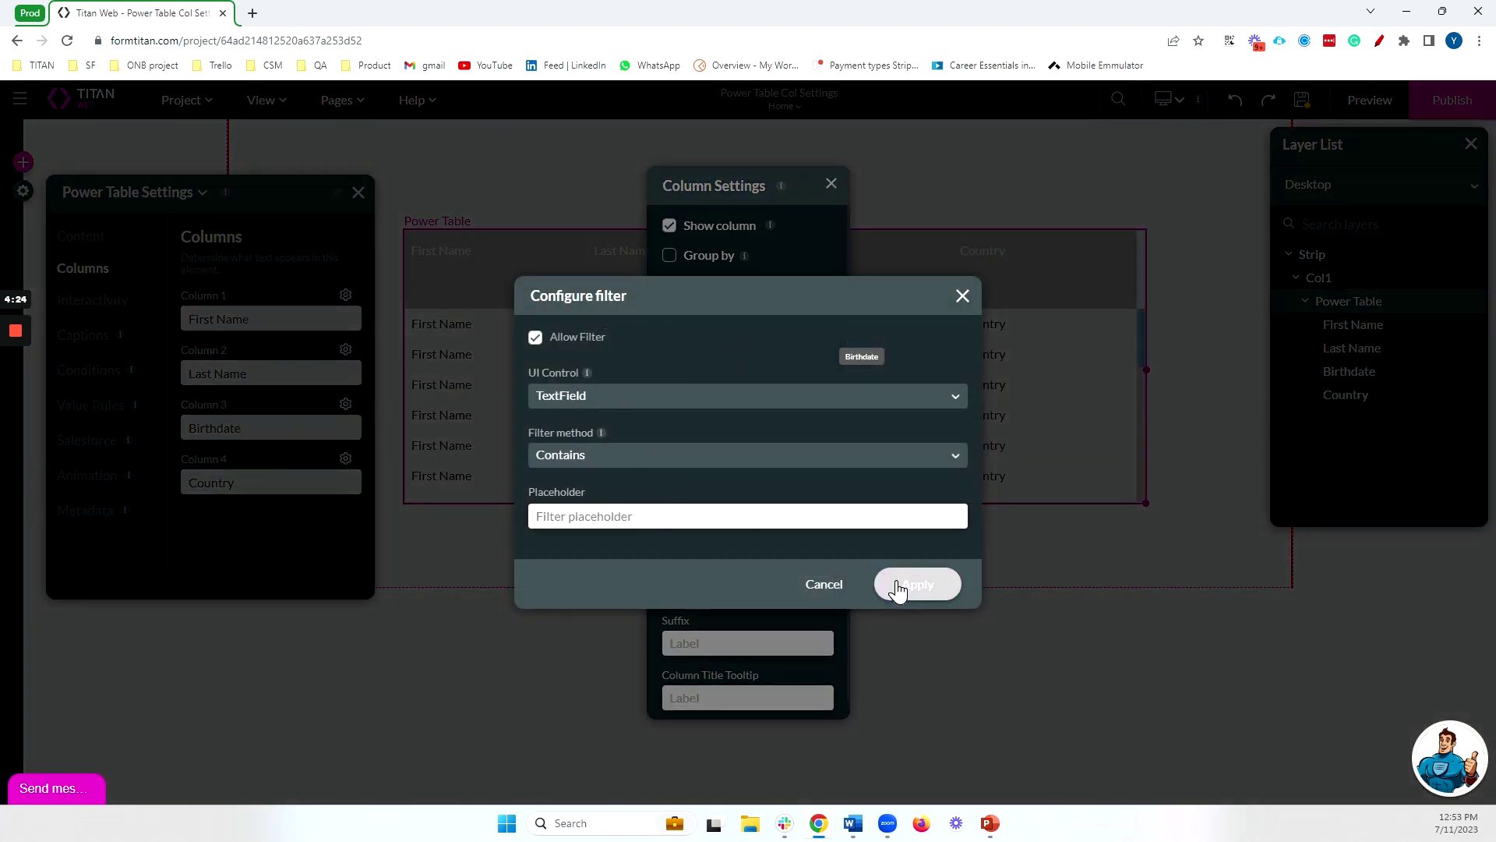
pyautogui.click(831, 184)
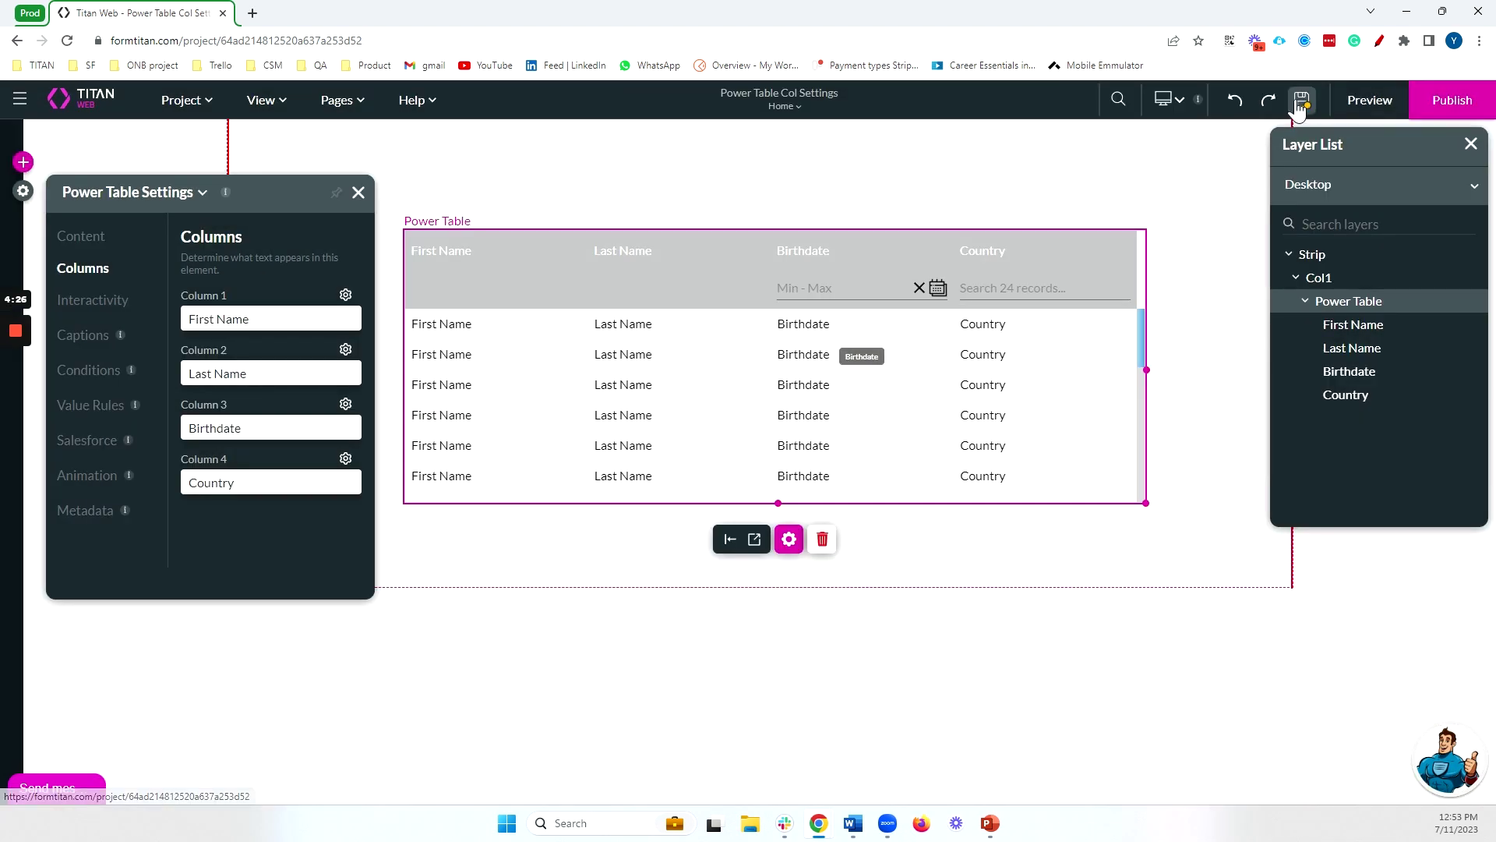
# - Preview the project and filter the table's Country column by "uni"
pyautogui.click(1359, 104)
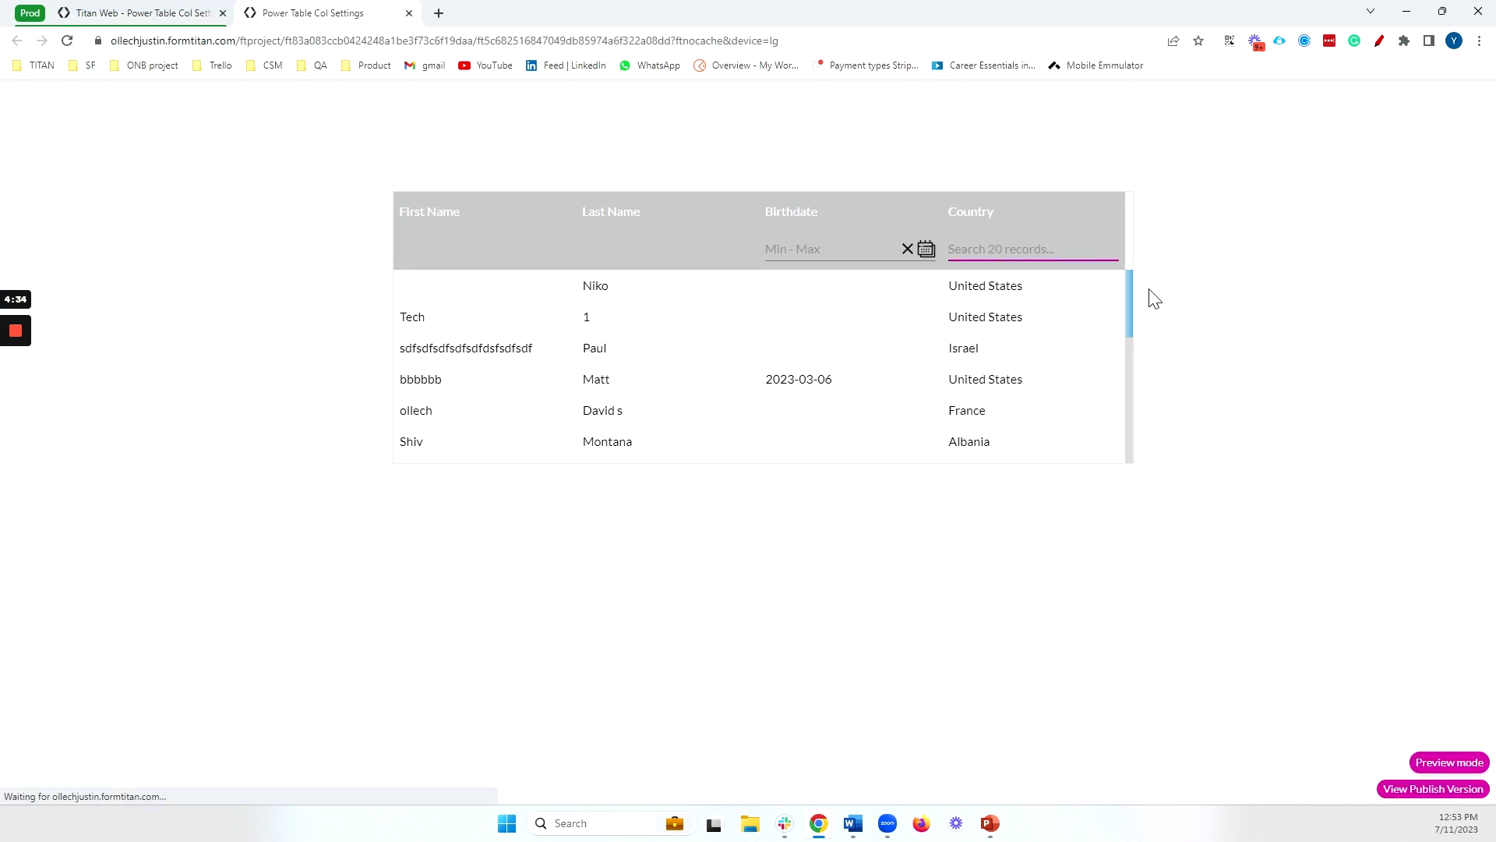
pyautogui.write('uni')
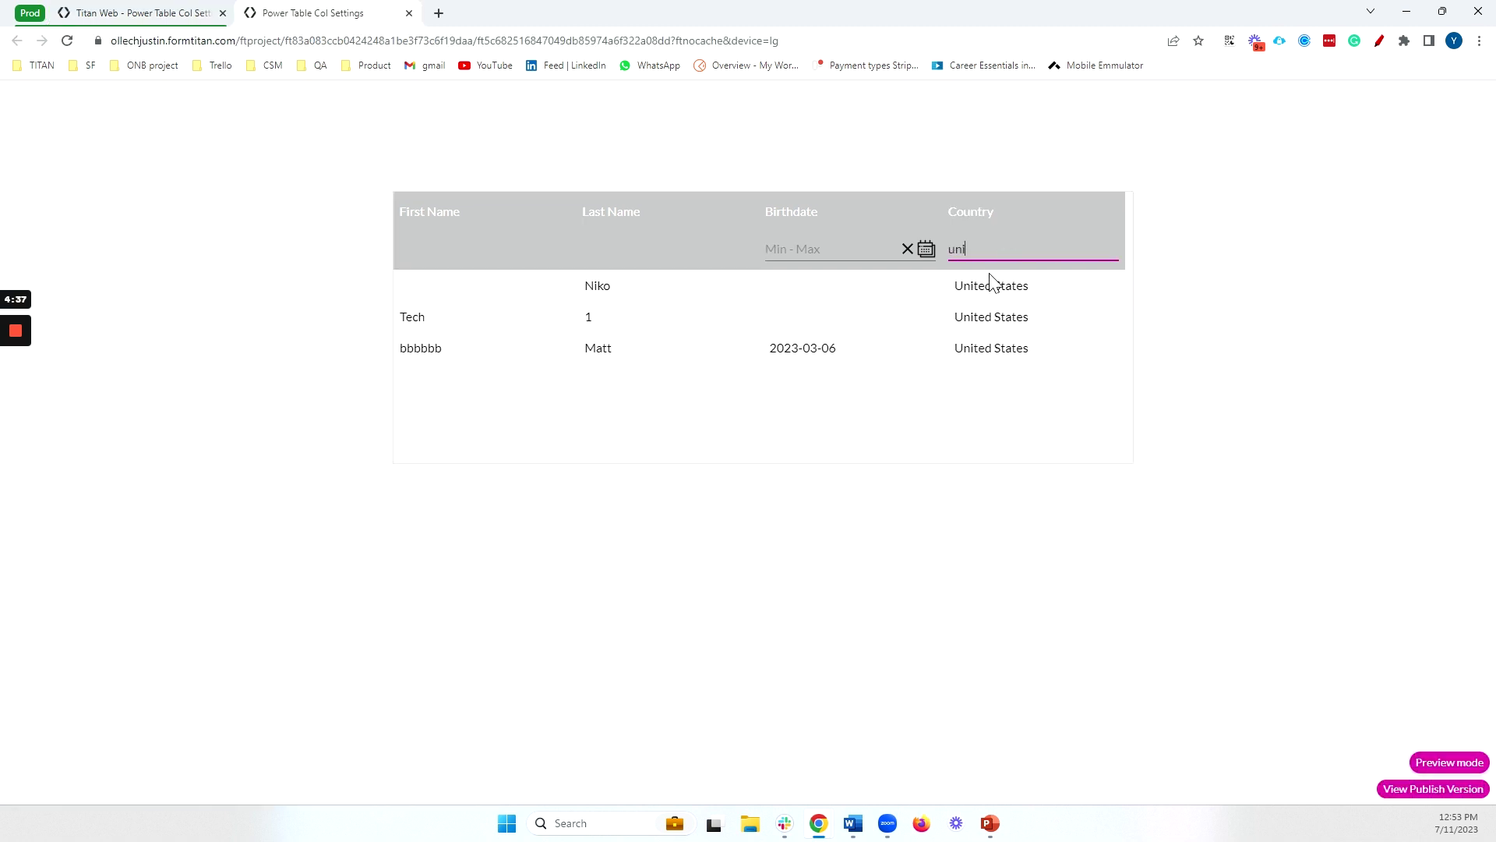
# - Change the Country column filter's UI control to Select, keeping No Sort and the Contains method, and apply it
pyautogui.click(409, 13)
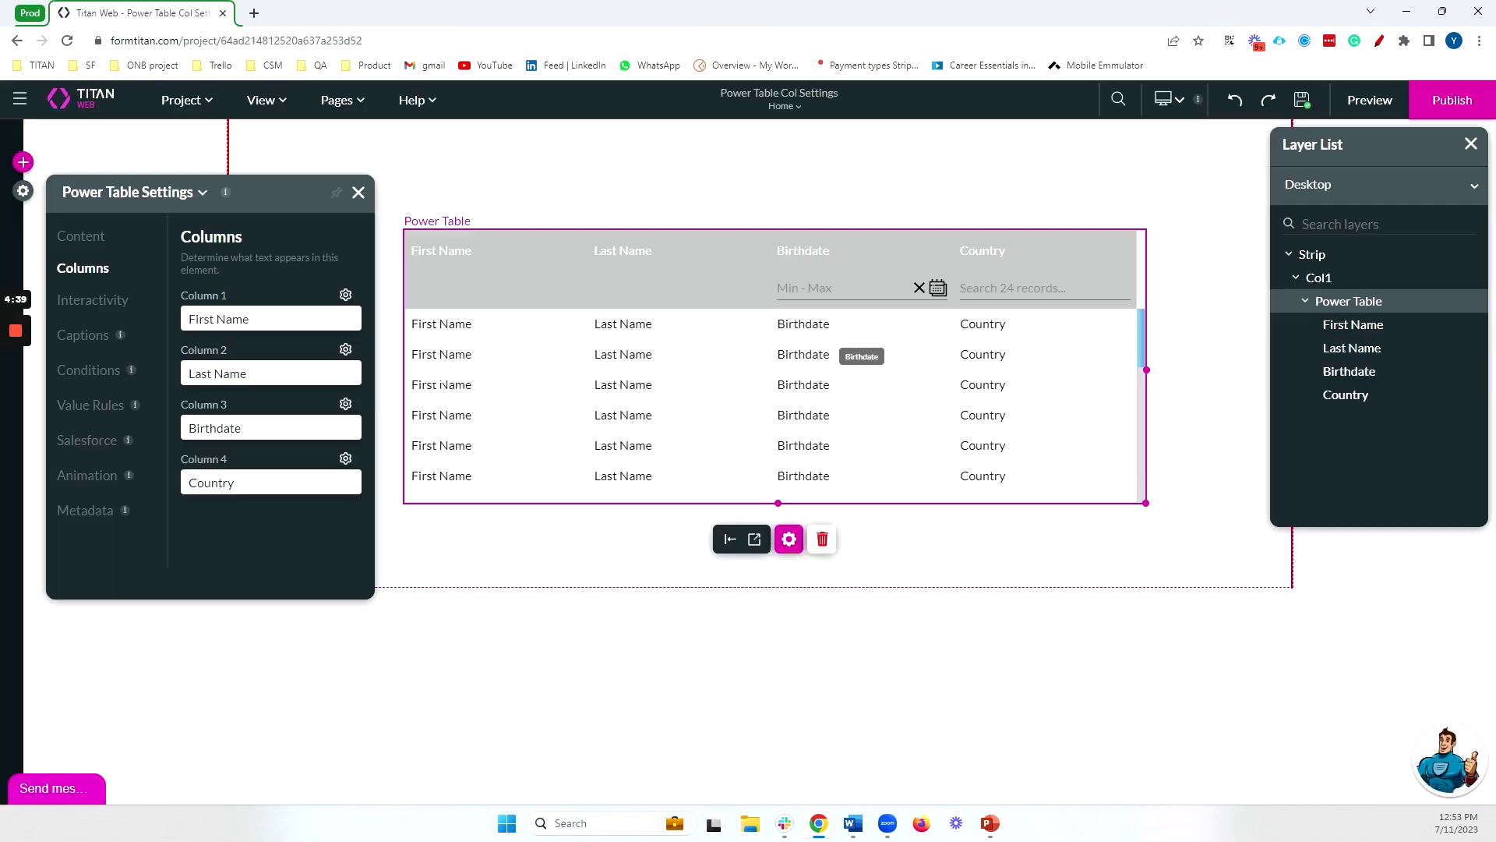
pyautogui.click(345, 458)
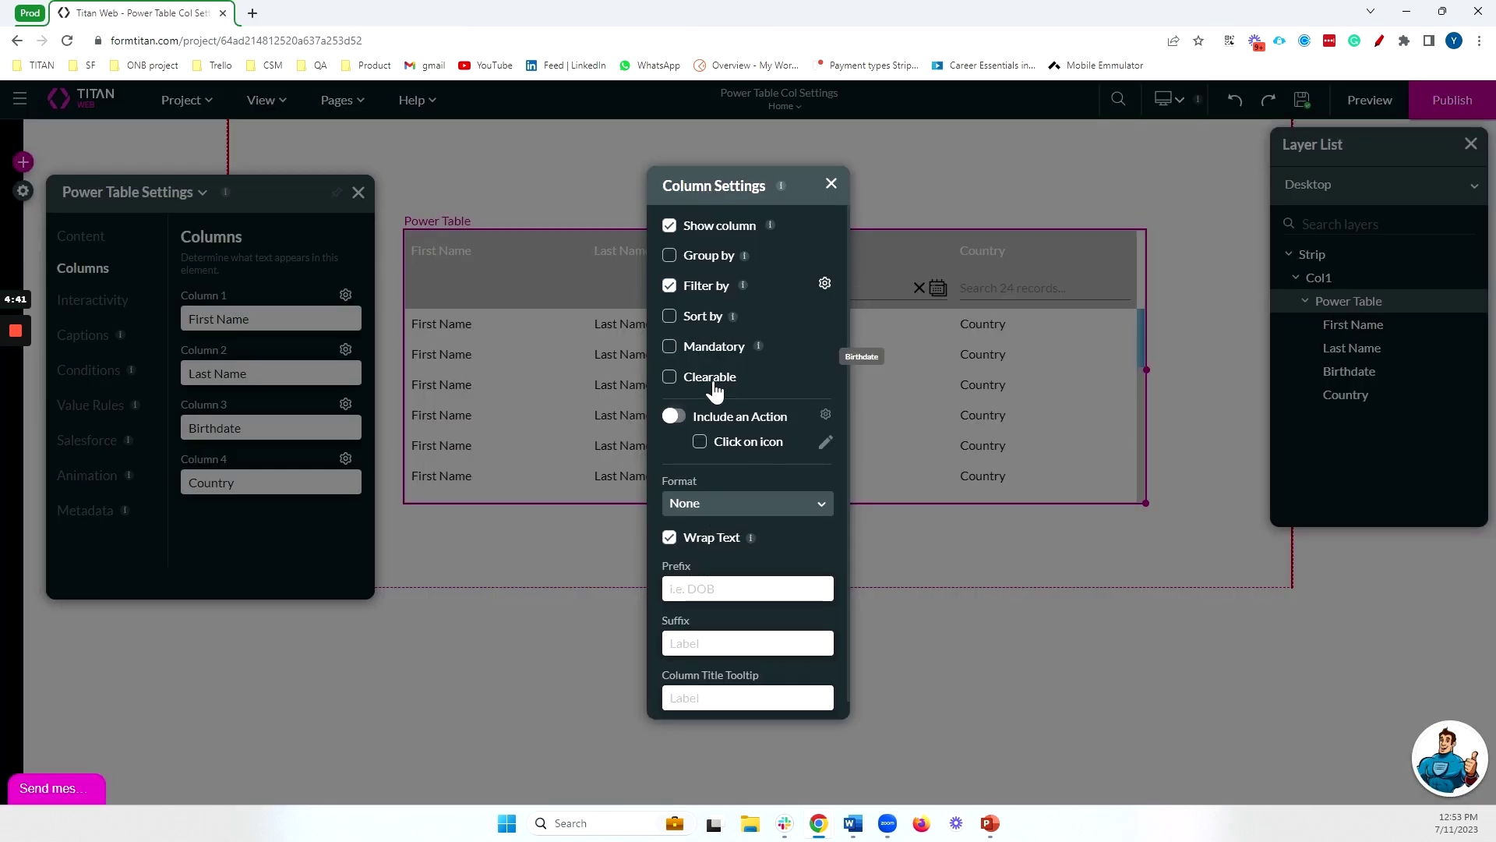
pyautogui.click(705, 286)
pyautogui.click(611, 395)
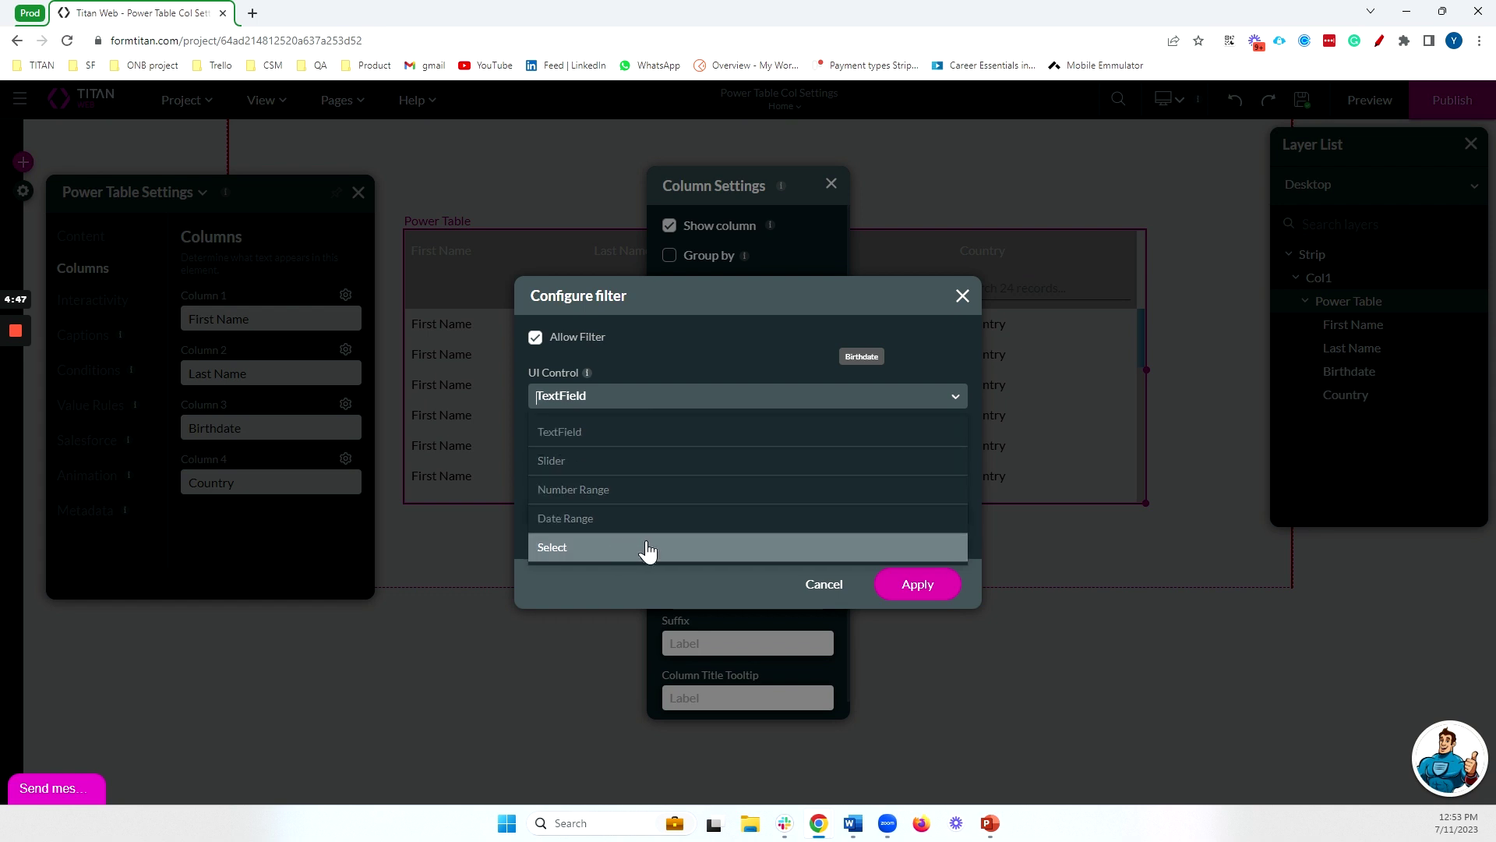
pyautogui.click(593, 548)
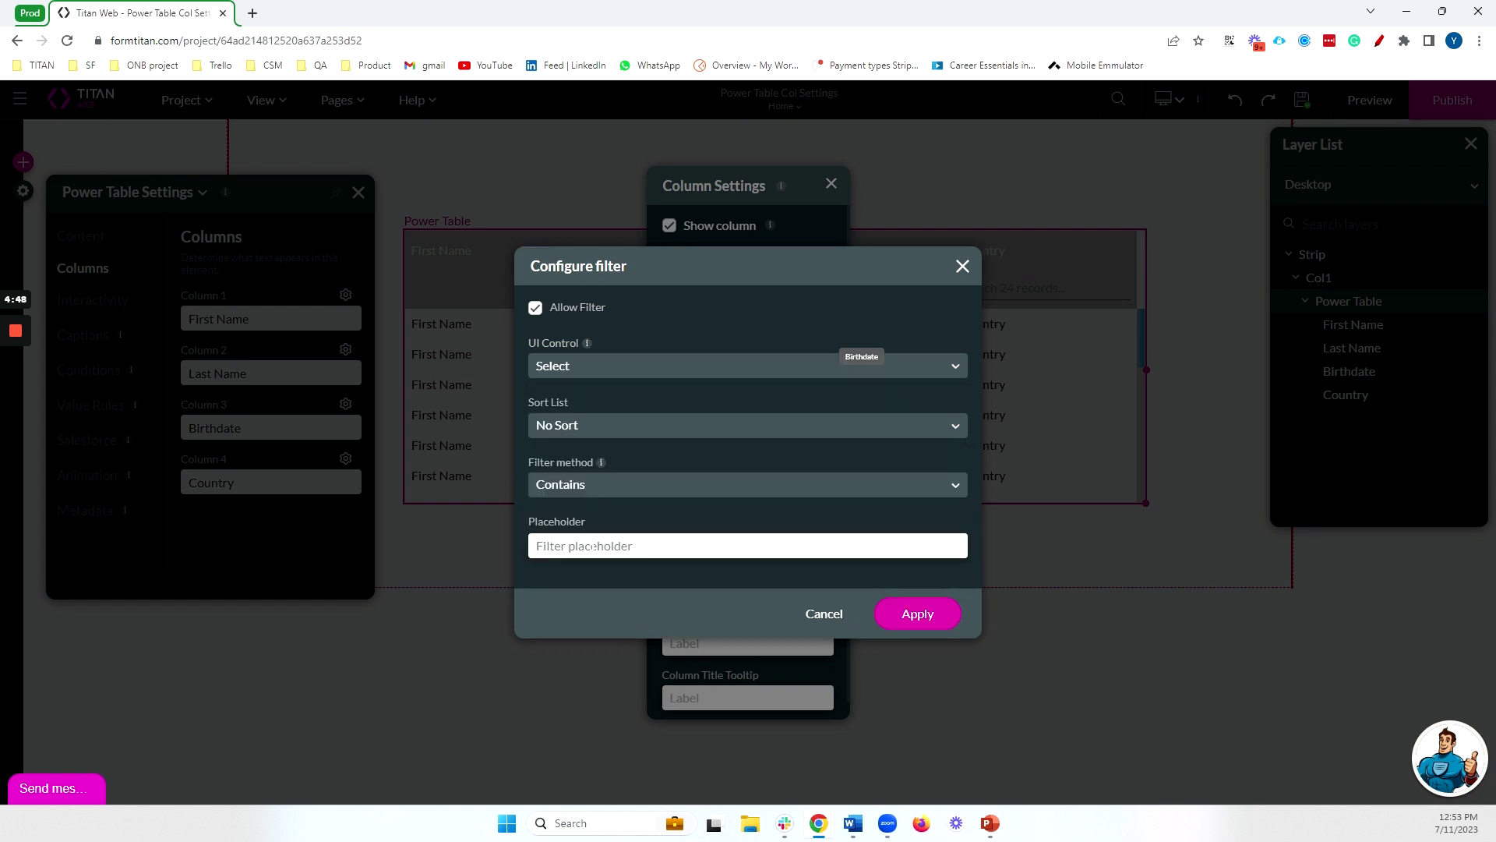
pyautogui.click(569, 427)
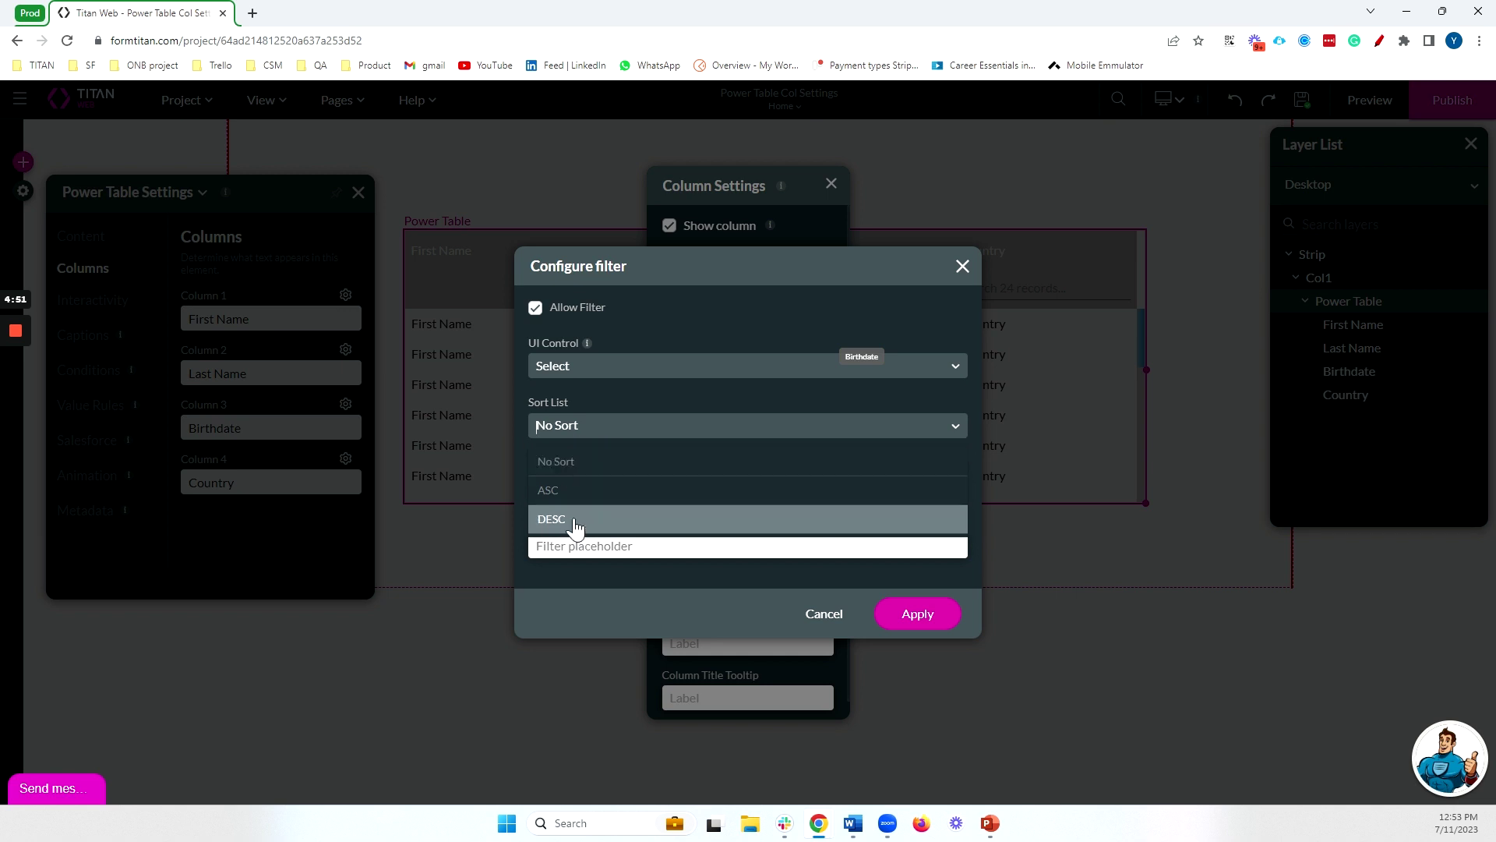
pyautogui.click(628, 391)
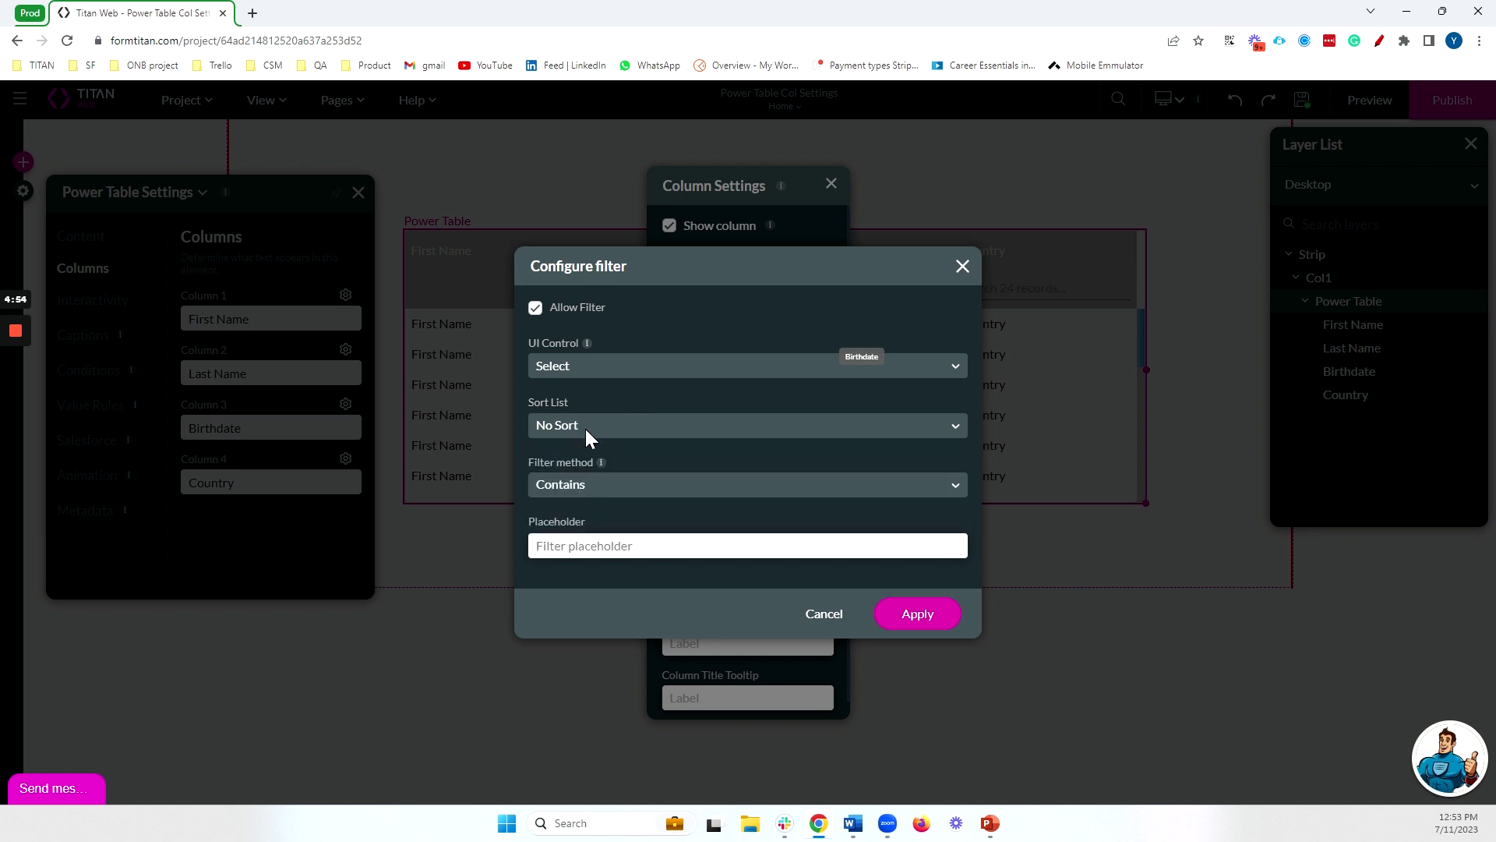
pyautogui.click(601, 489)
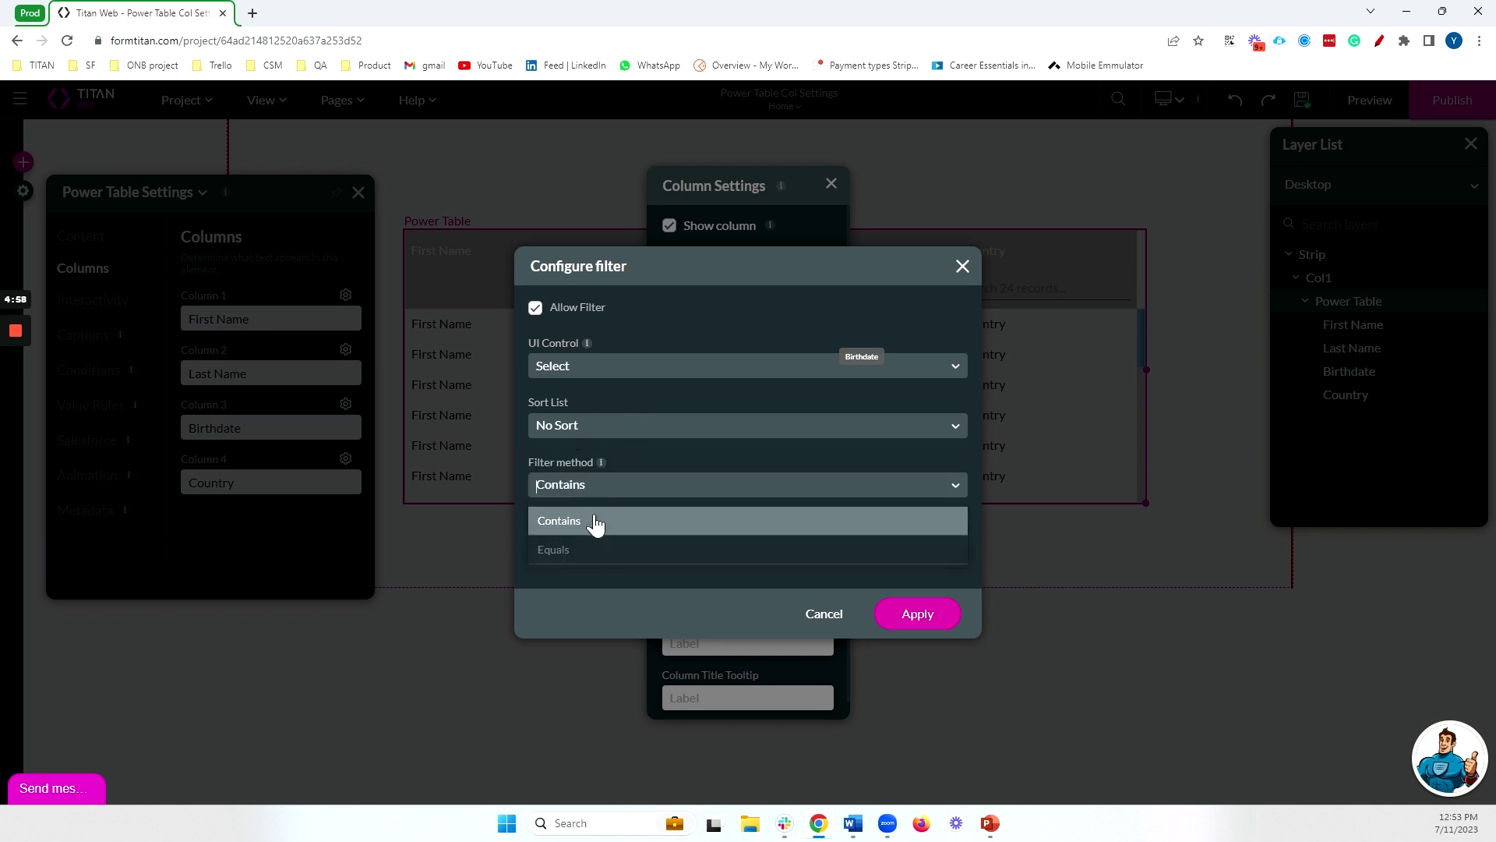
pyautogui.click(629, 496)
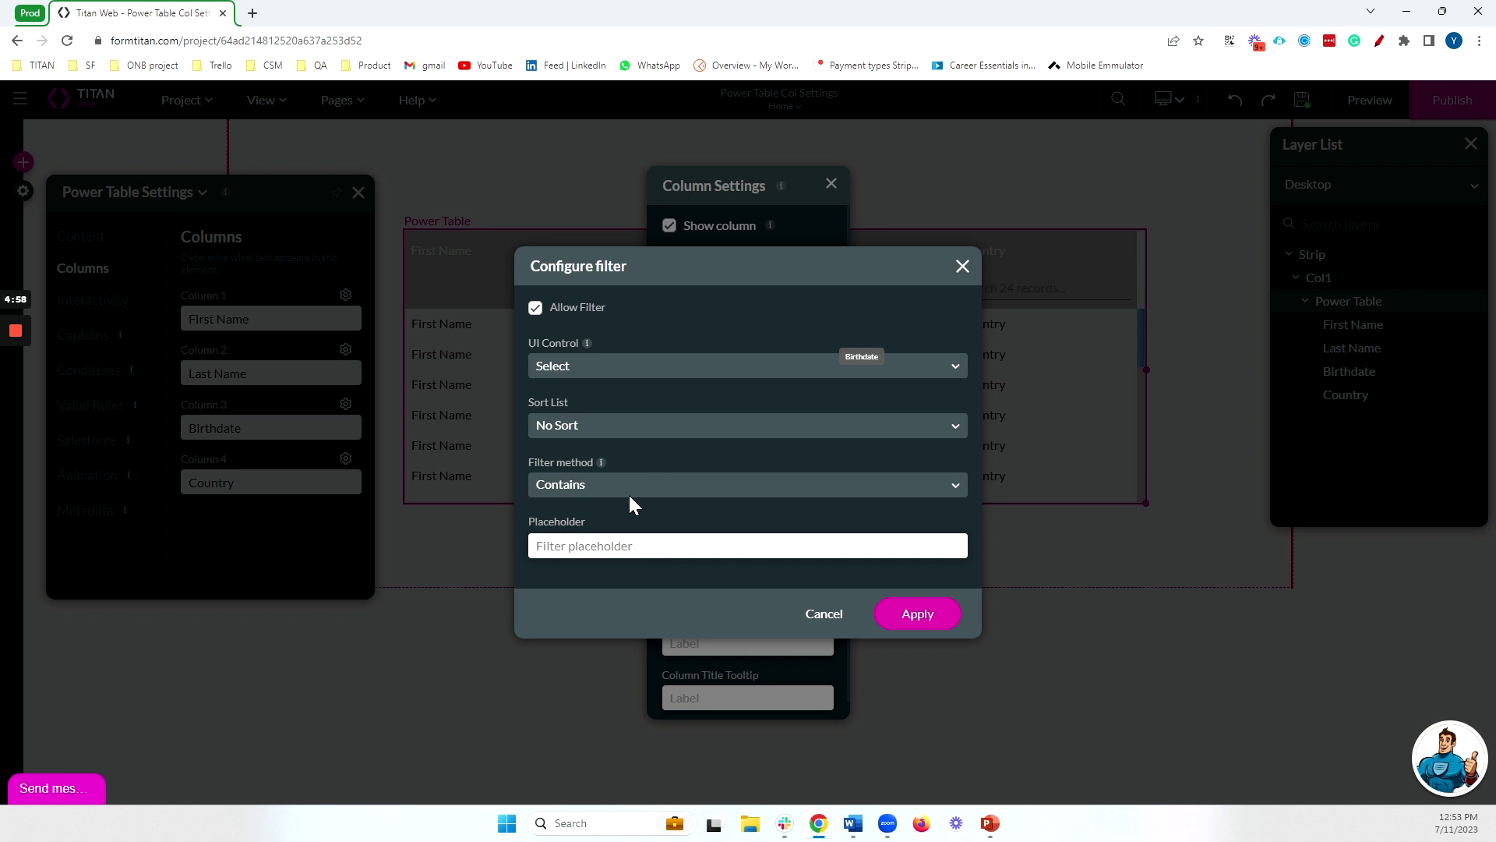
pyautogui.click(913, 614)
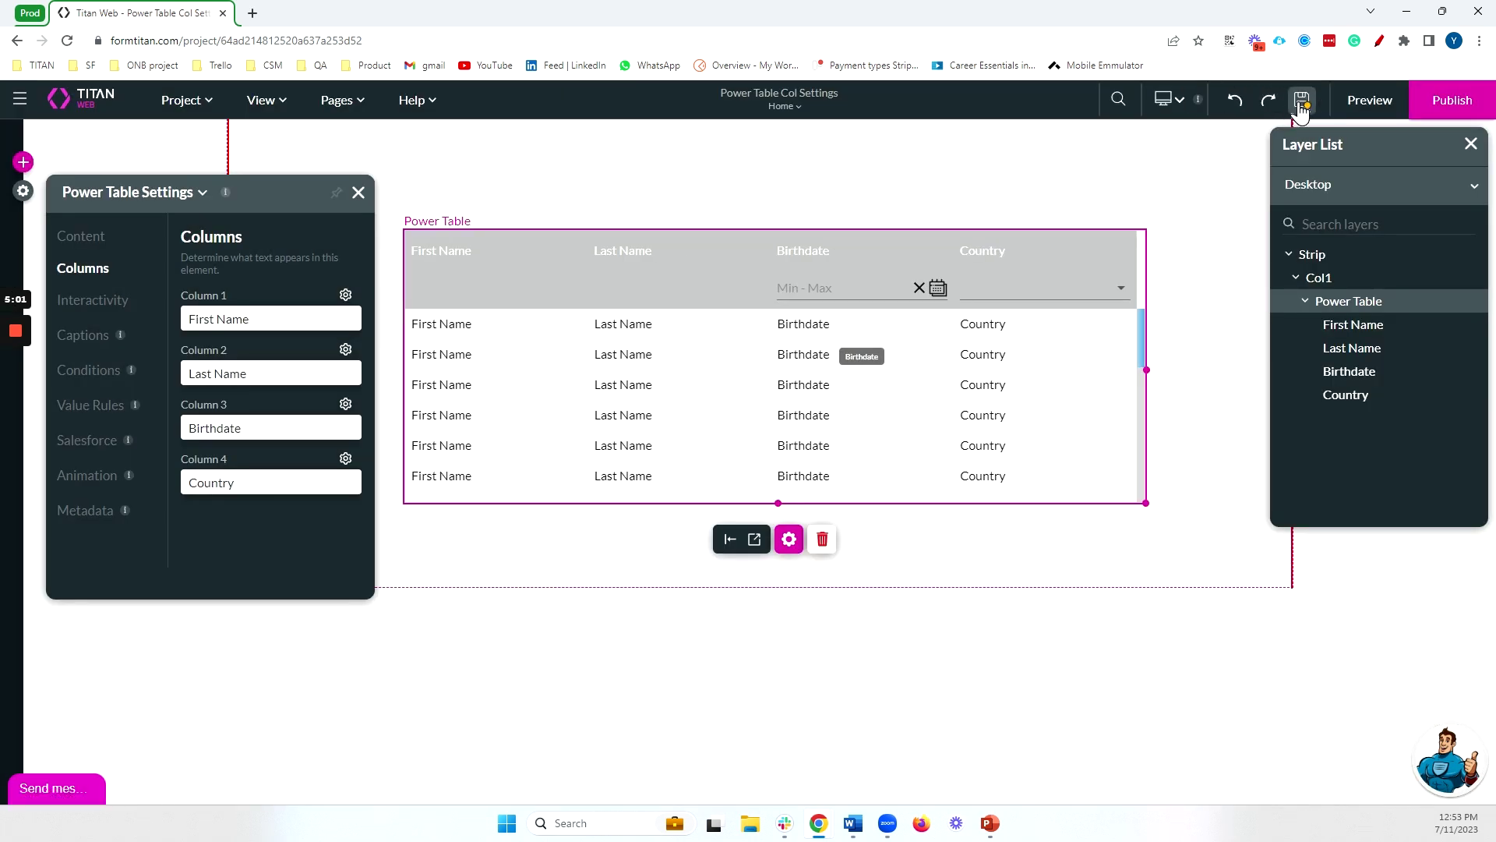
# - Preview the project and examine the country options in the Country column's filter list, then close the preview
pyautogui.click(1385, 109)
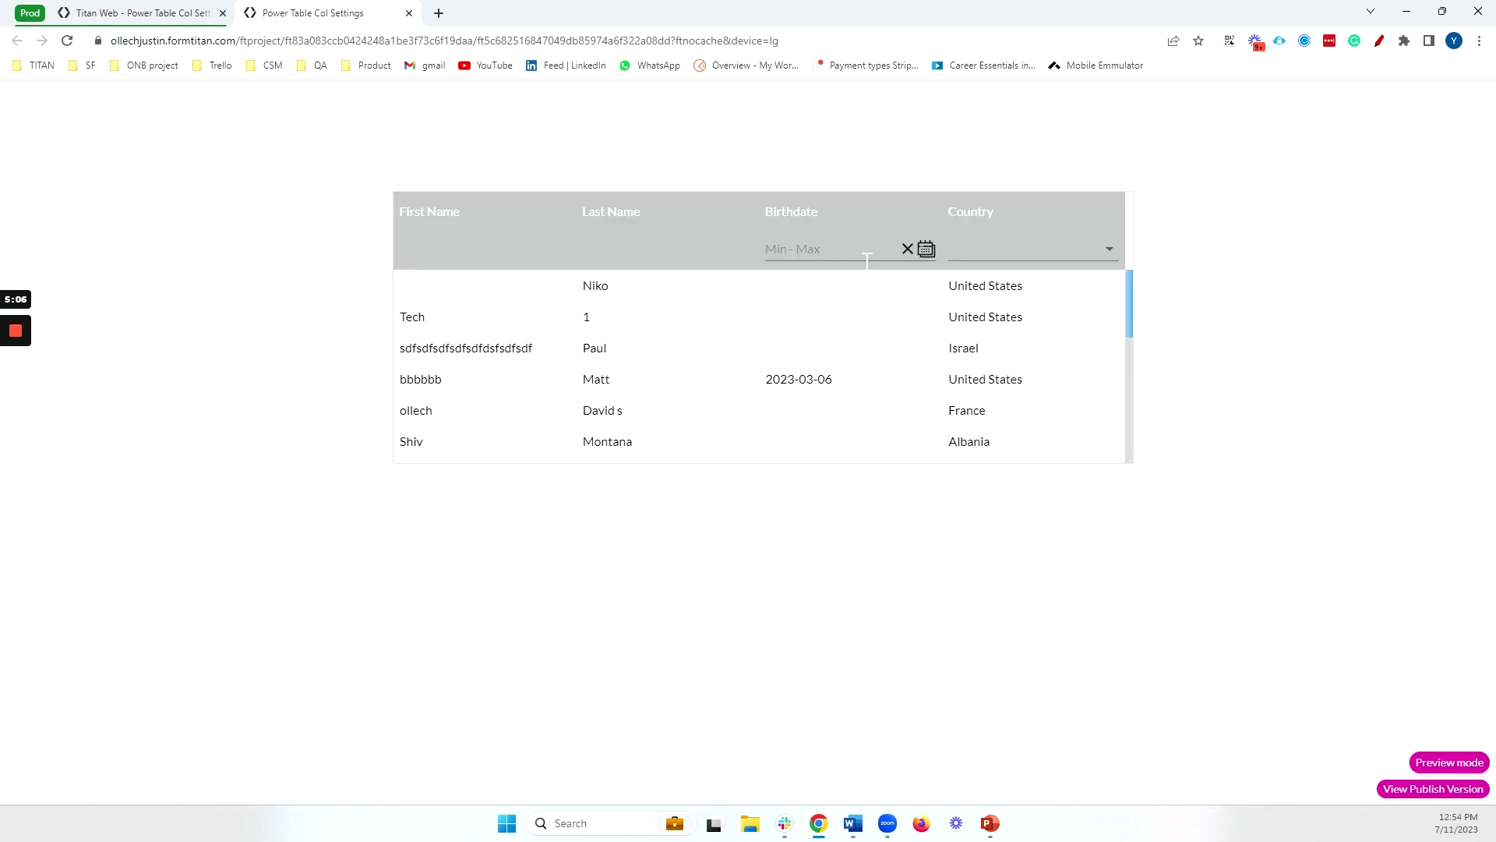
pyautogui.click(1005, 249)
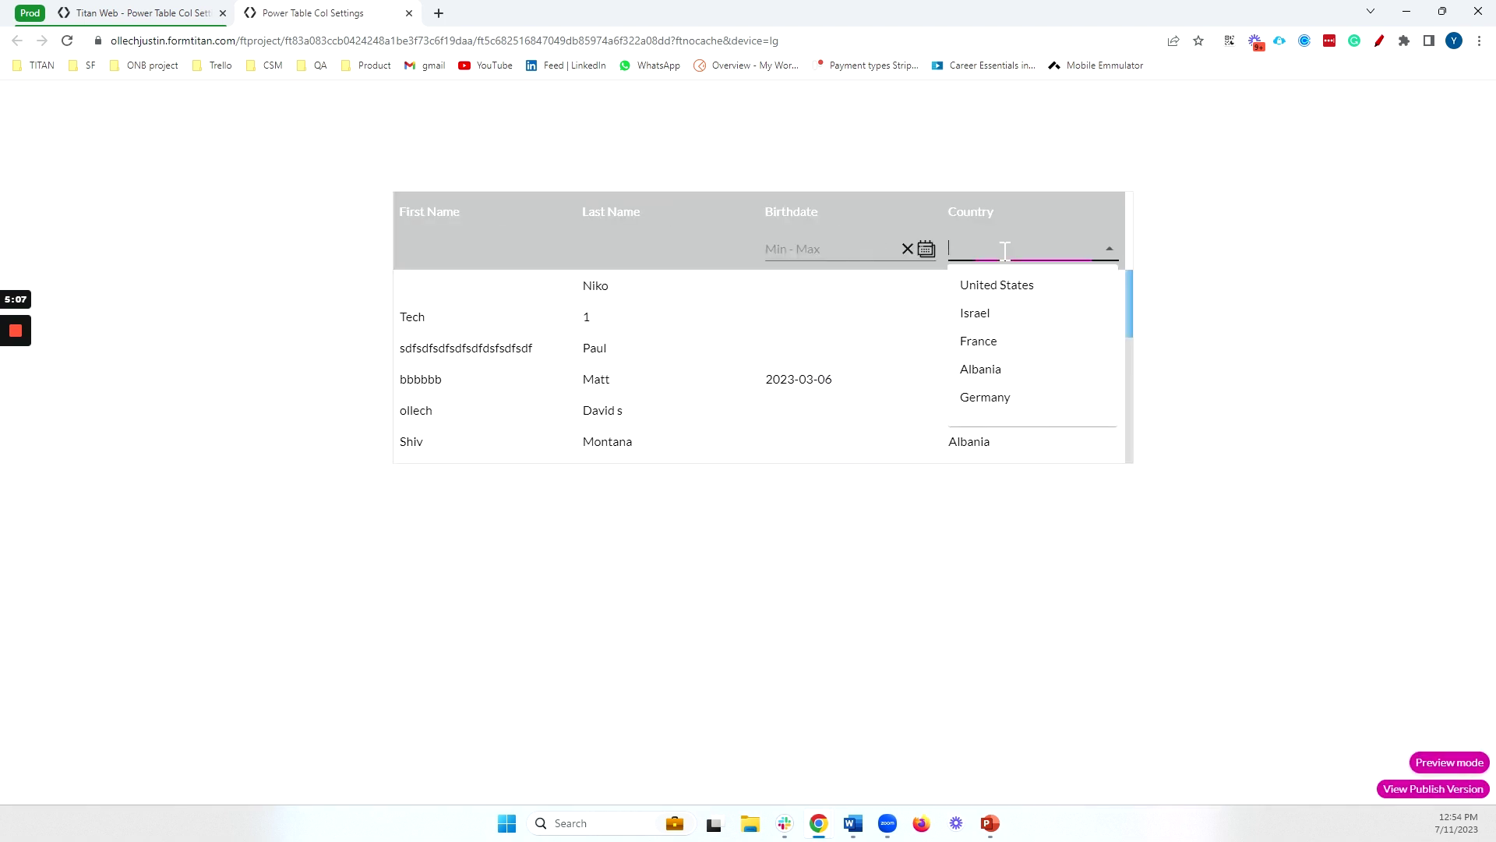
pyautogui.click(1015, 301)
pyautogui.click(1087, 247)
pyautogui.click(1107, 248)
pyautogui.click(1088, 426)
pyautogui.scroll(-3, 1075, 370)
pyautogui.scroll(5, 1074, 366)
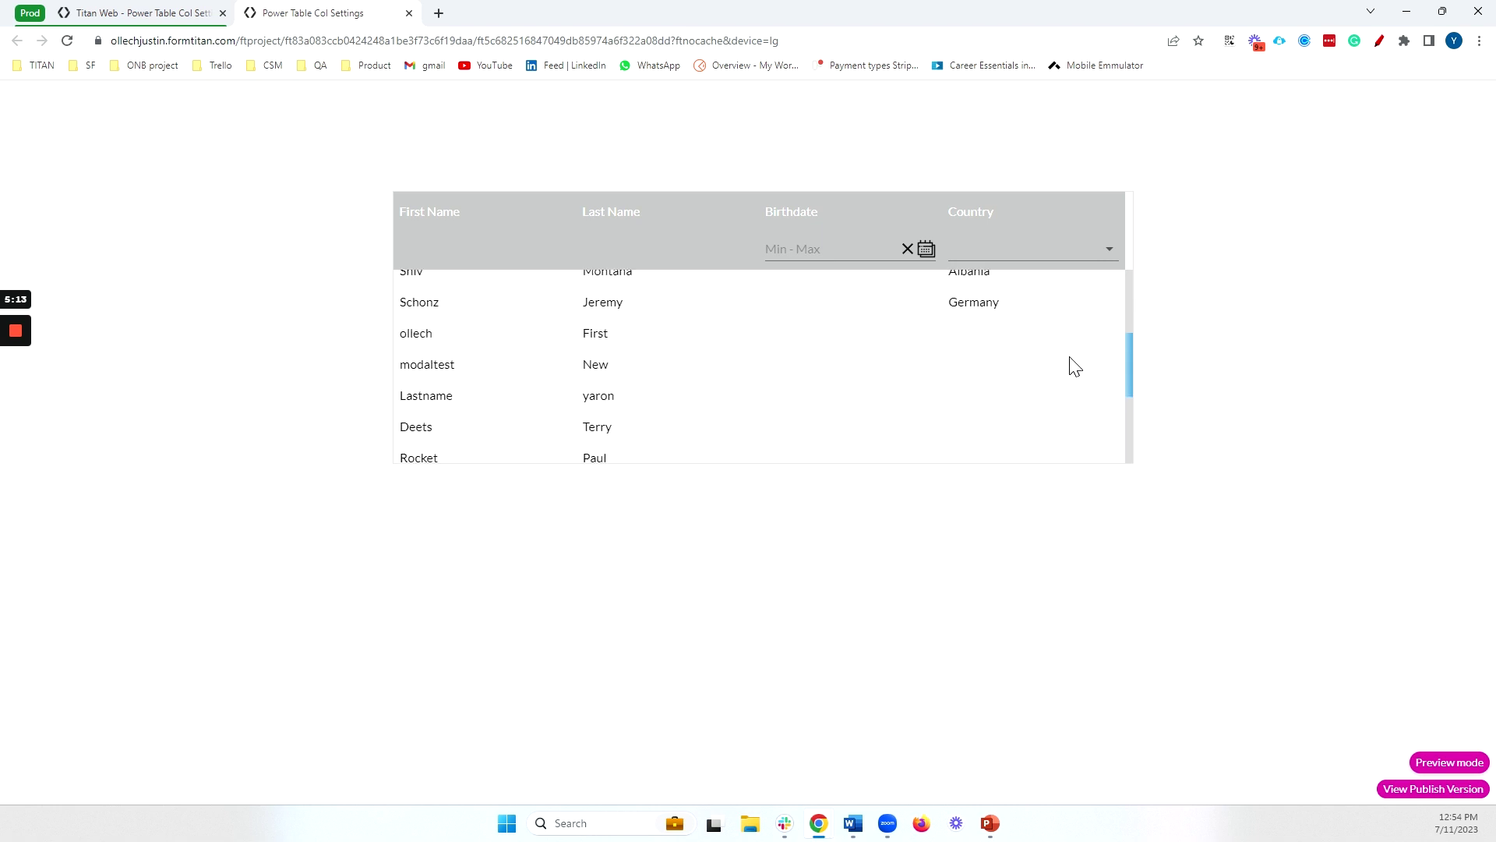
pyautogui.click(995, 243)
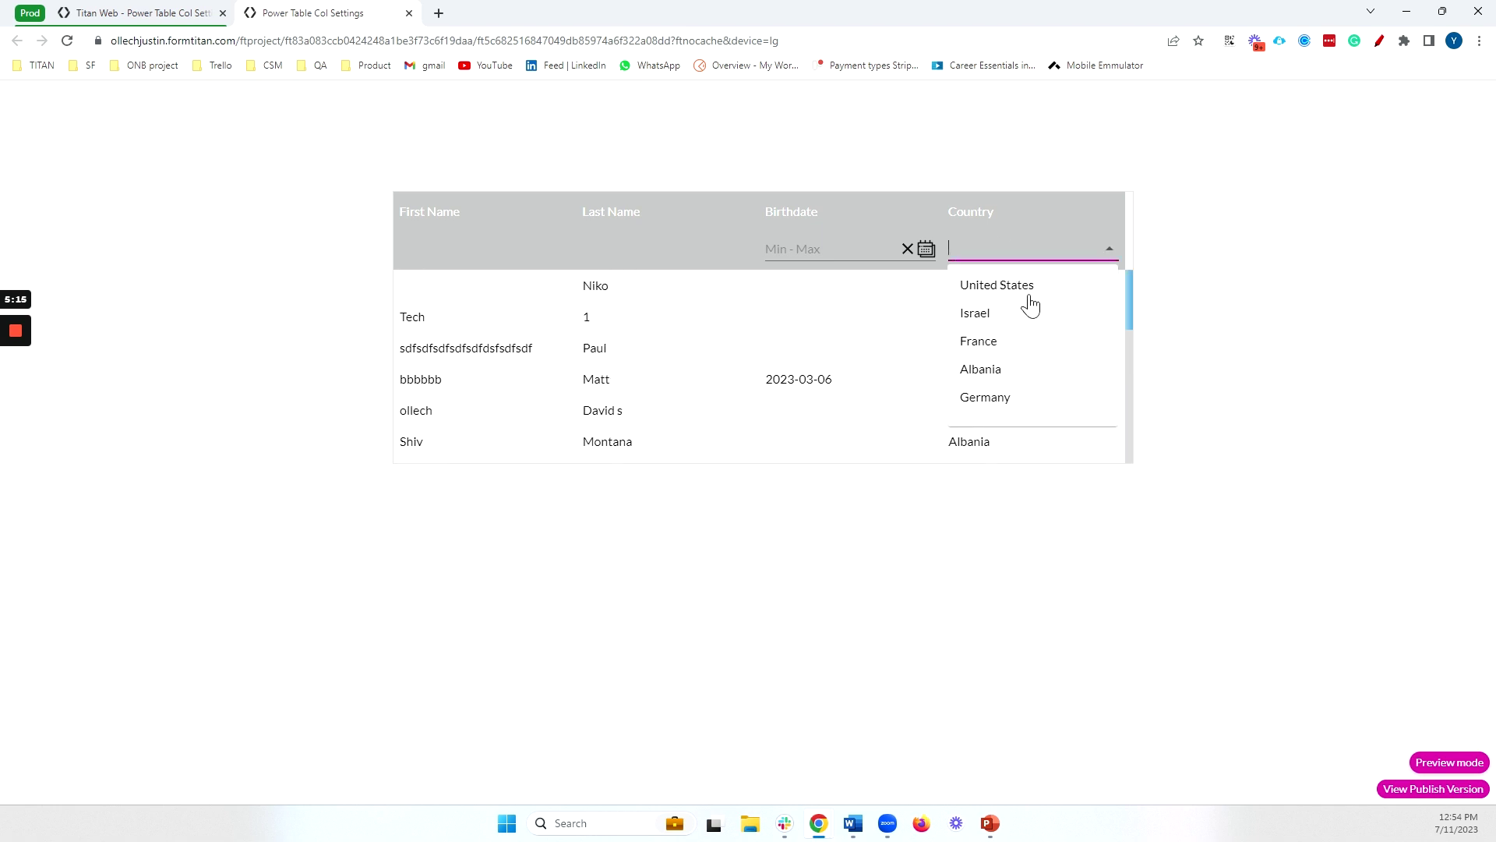
pyautogui.hotkey('ctrl', 'w')
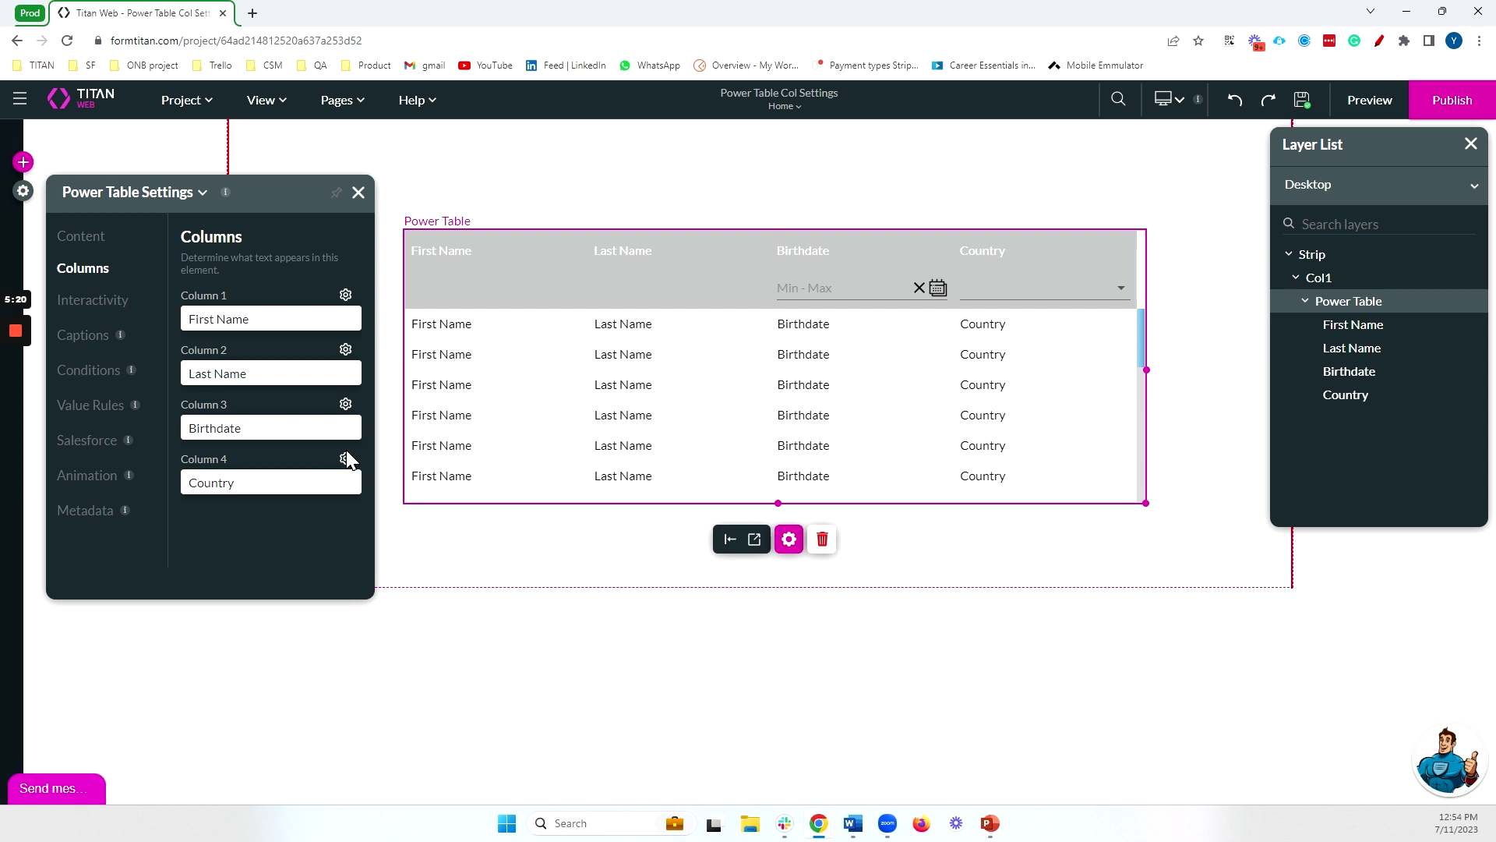
# - Examine the date formats offered for the Birthdate column and how its dates appear unformatted in the preview
pyautogui.click(345, 404)
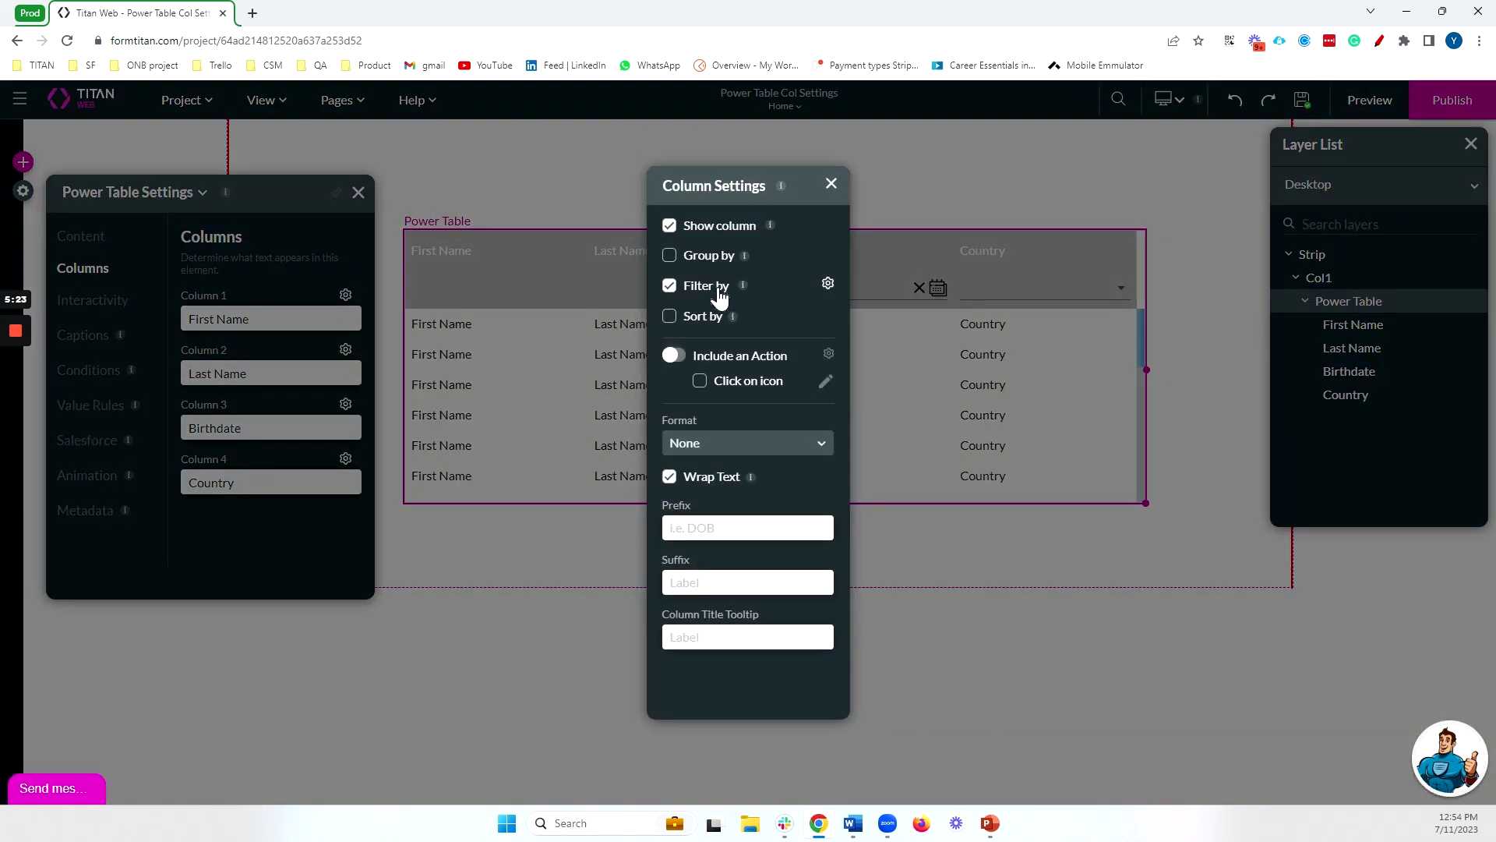
pyautogui.click(760, 446)
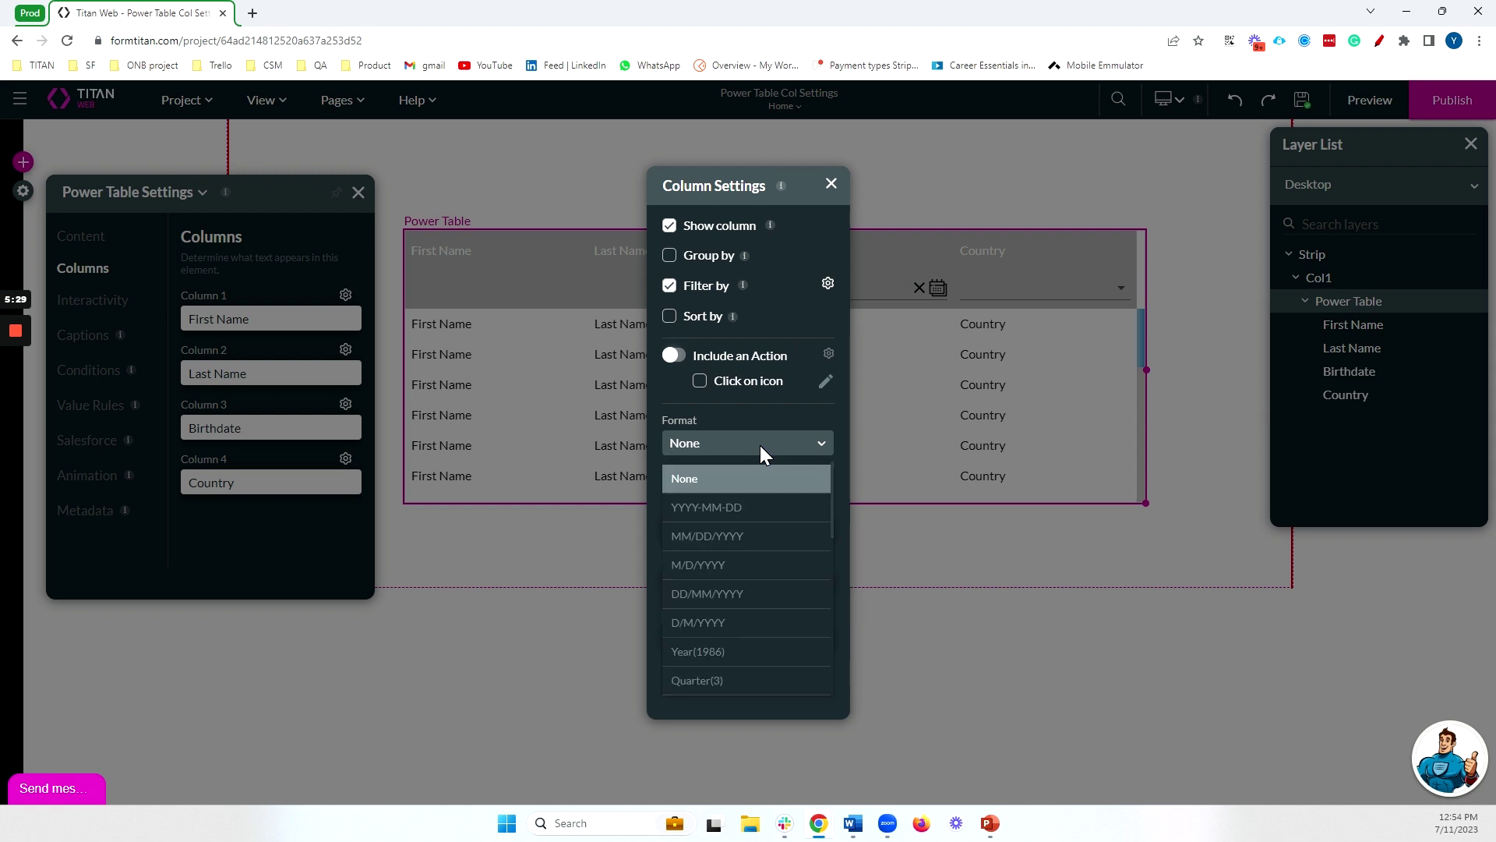
pyautogui.scroll(-5, 762, 561)
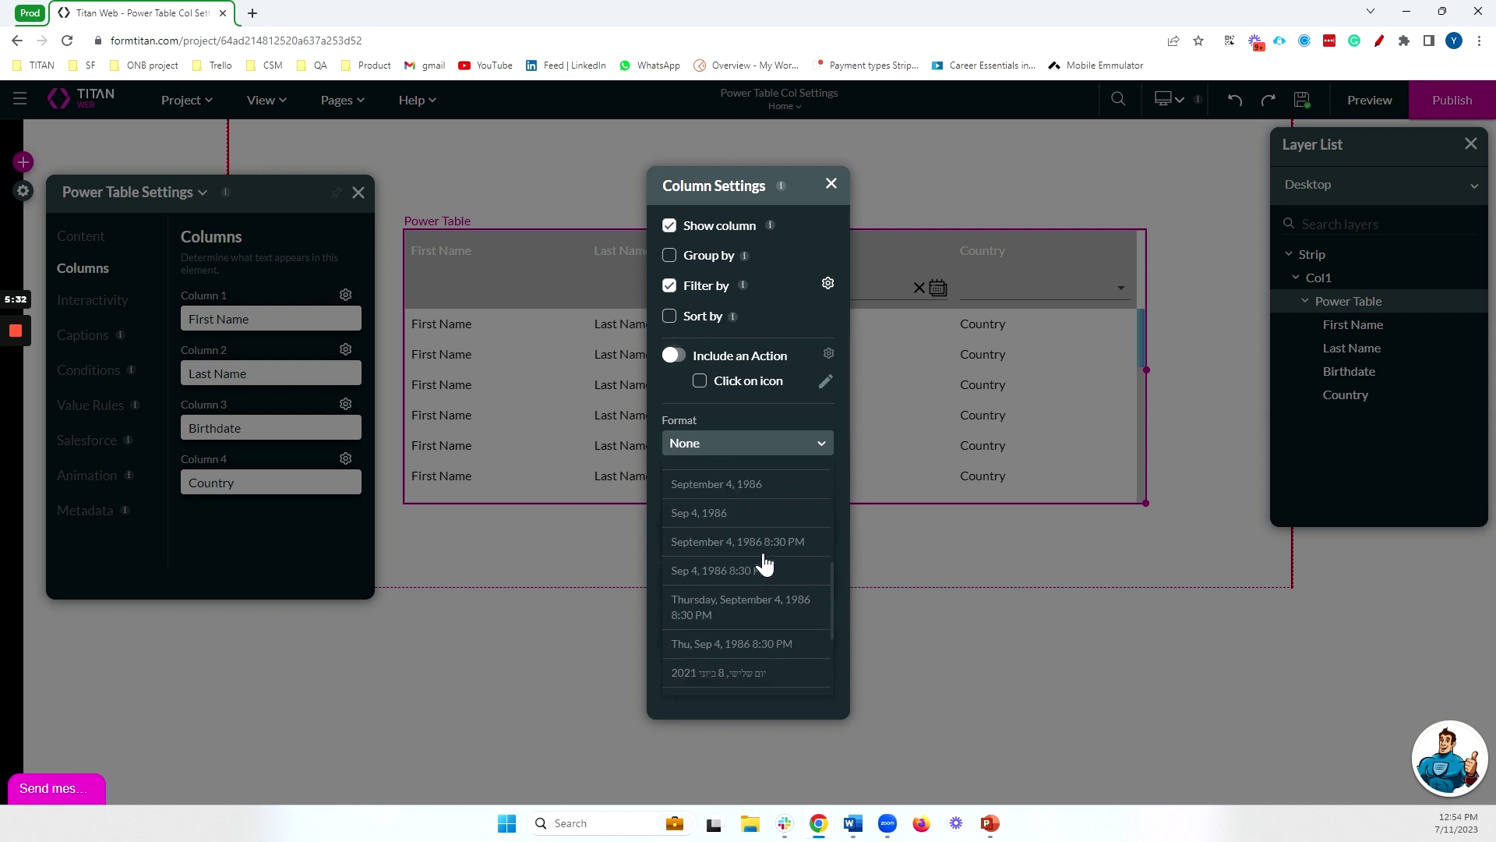
pyautogui.scroll(5, 763, 562)
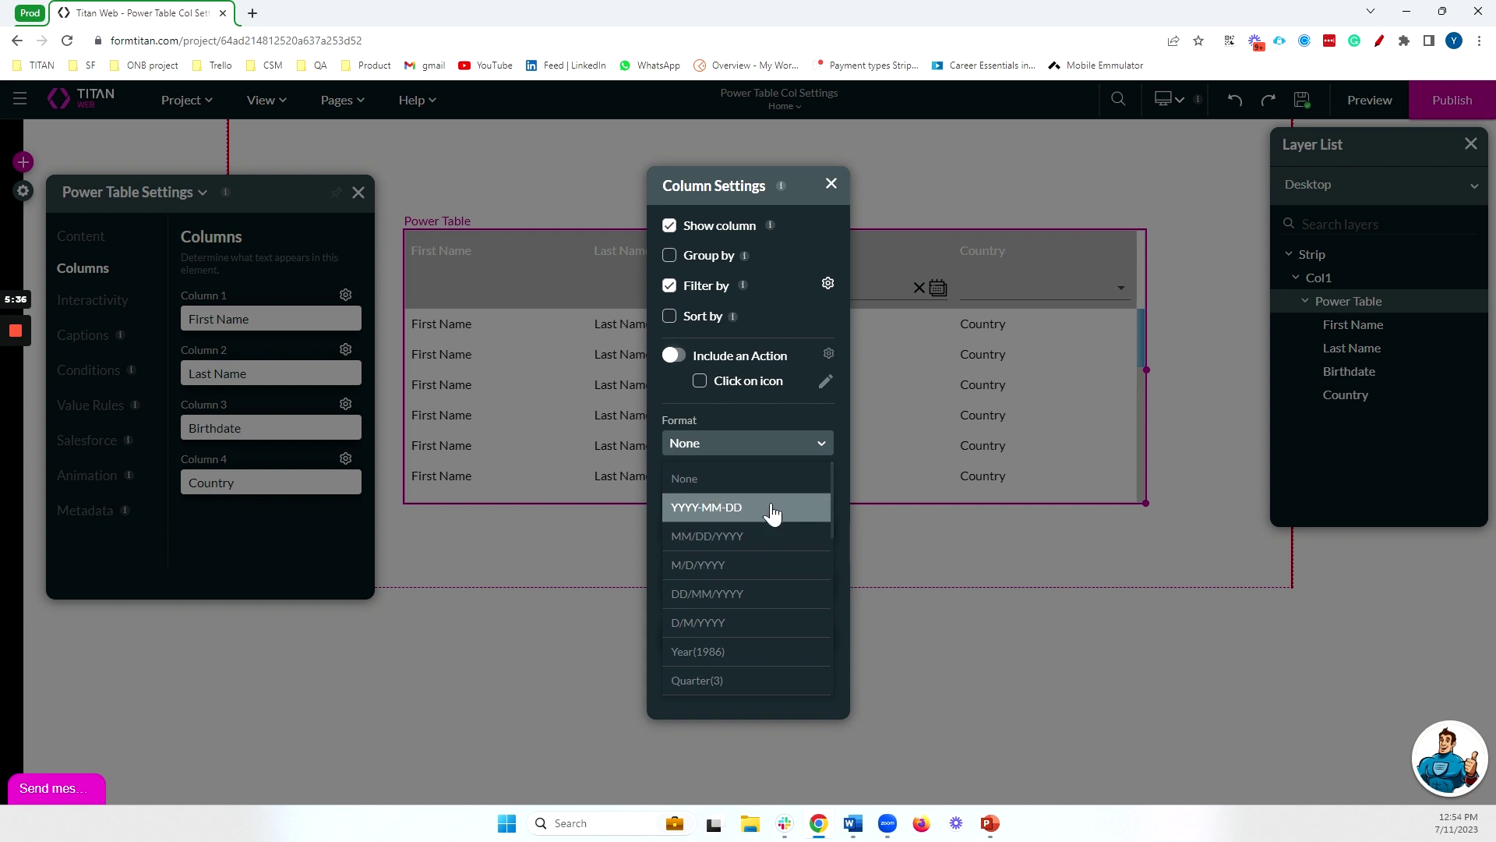
pyautogui.click(830, 183)
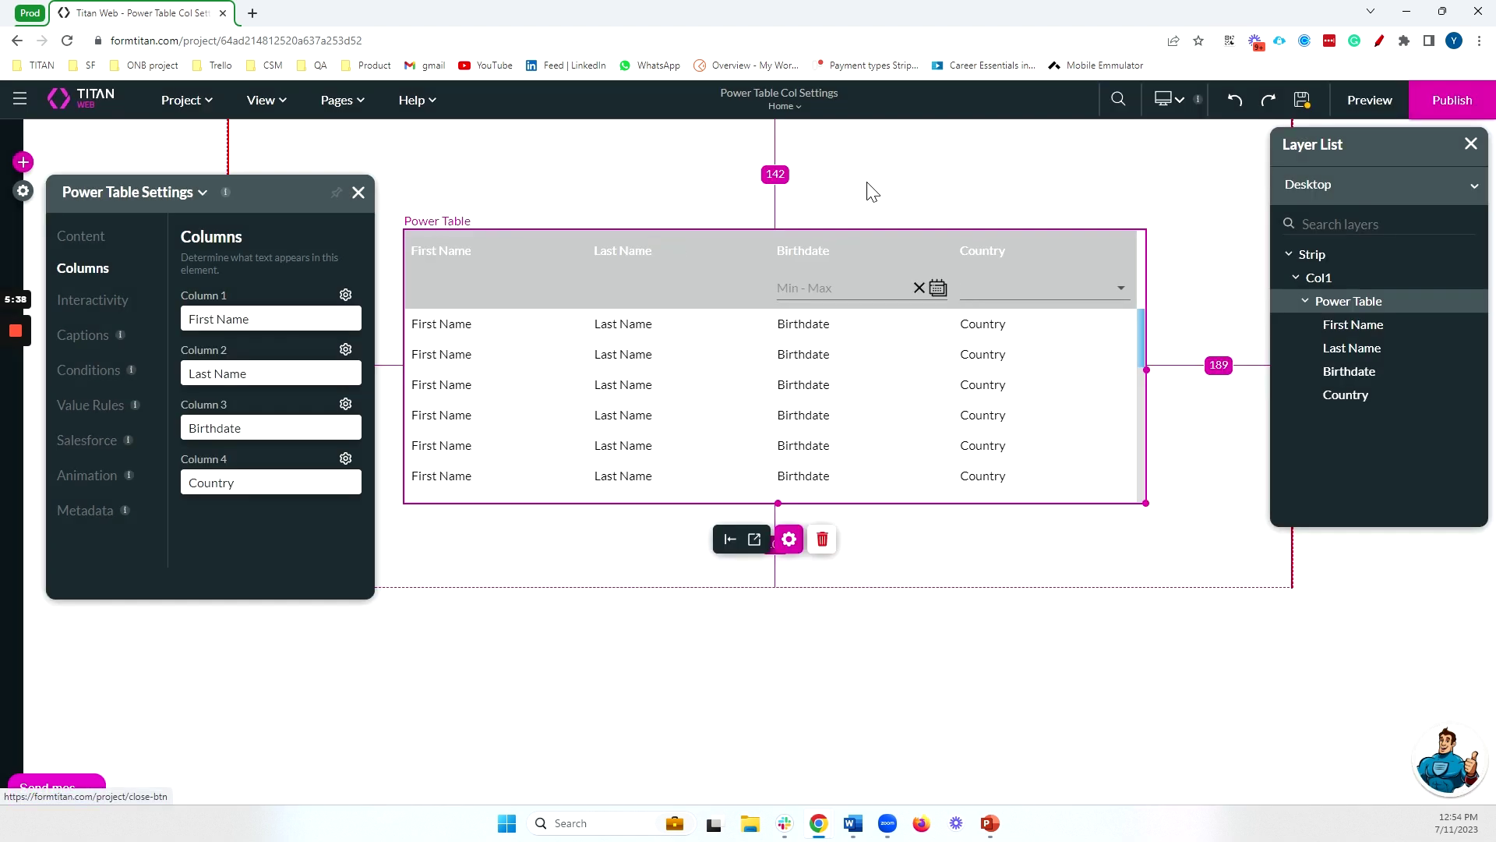
pyautogui.click(1369, 100)
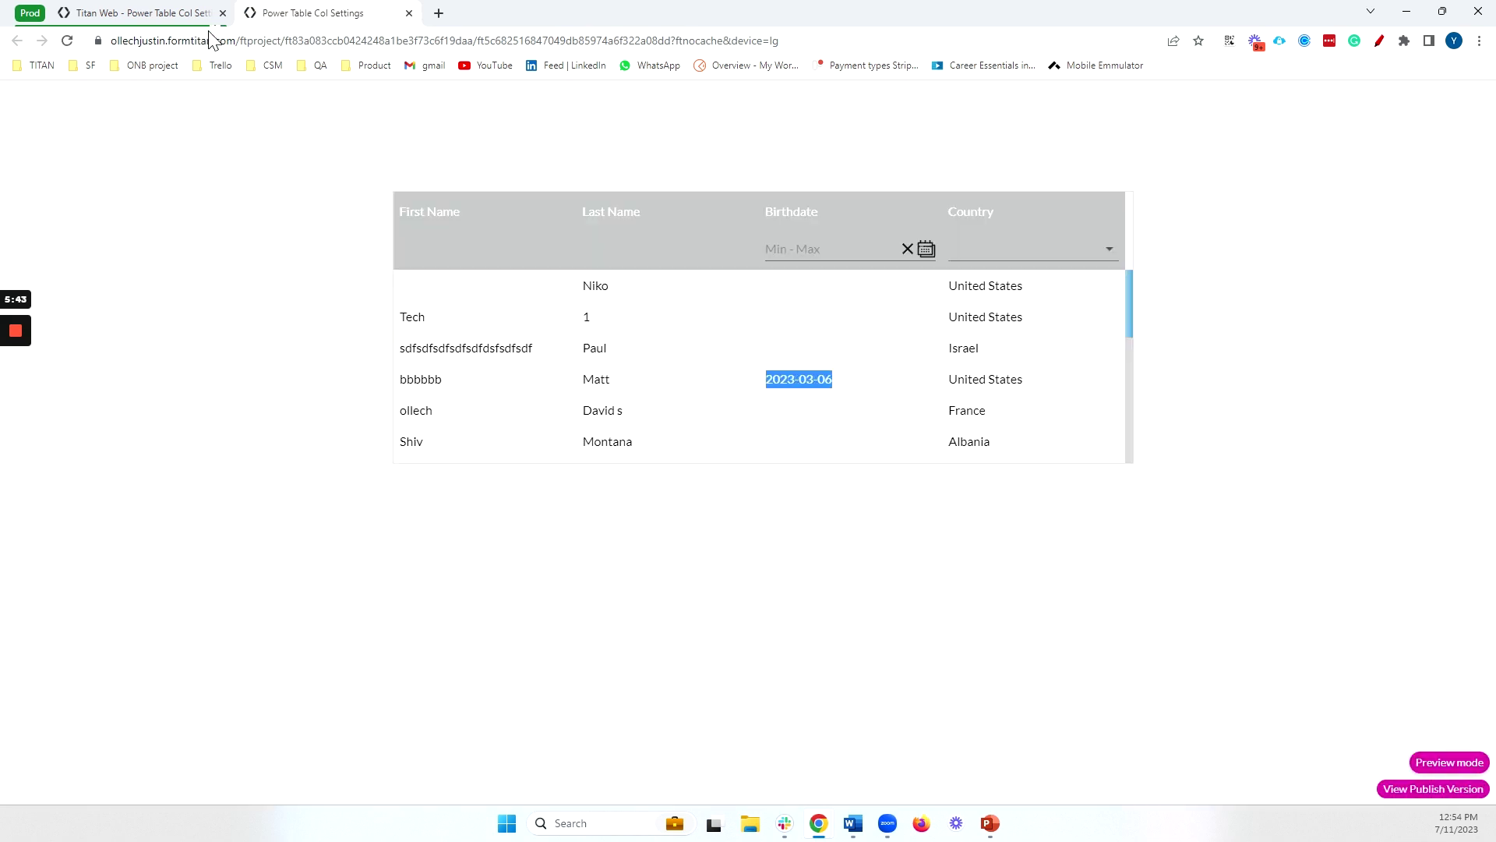
pyautogui.click(195, 20)
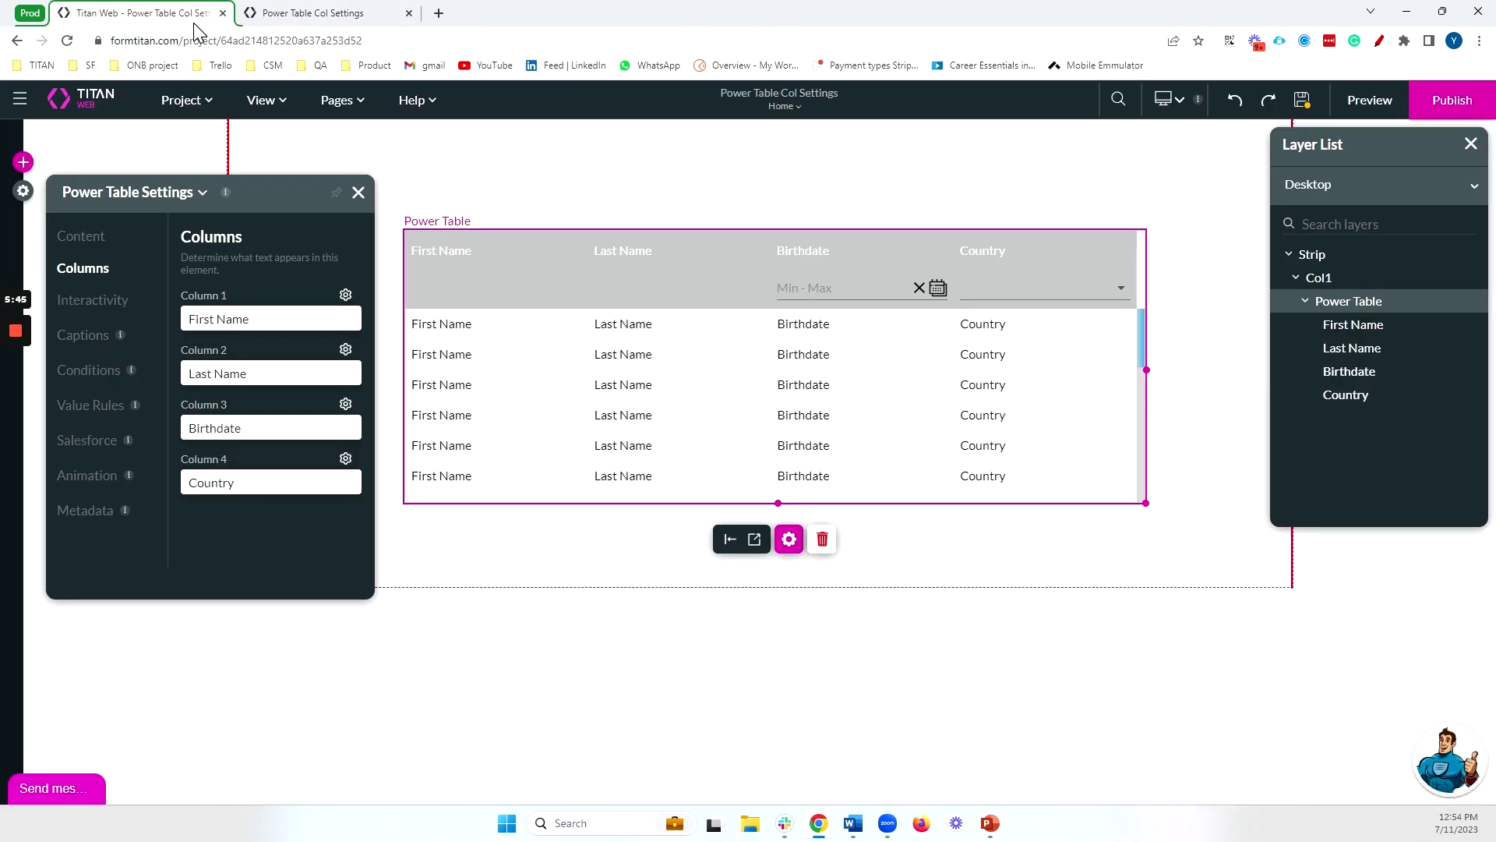
# - Set the Birthdate column's format to the "September 4, 1986" style
pyautogui.click(344, 405)
pyautogui.click(723, 440)
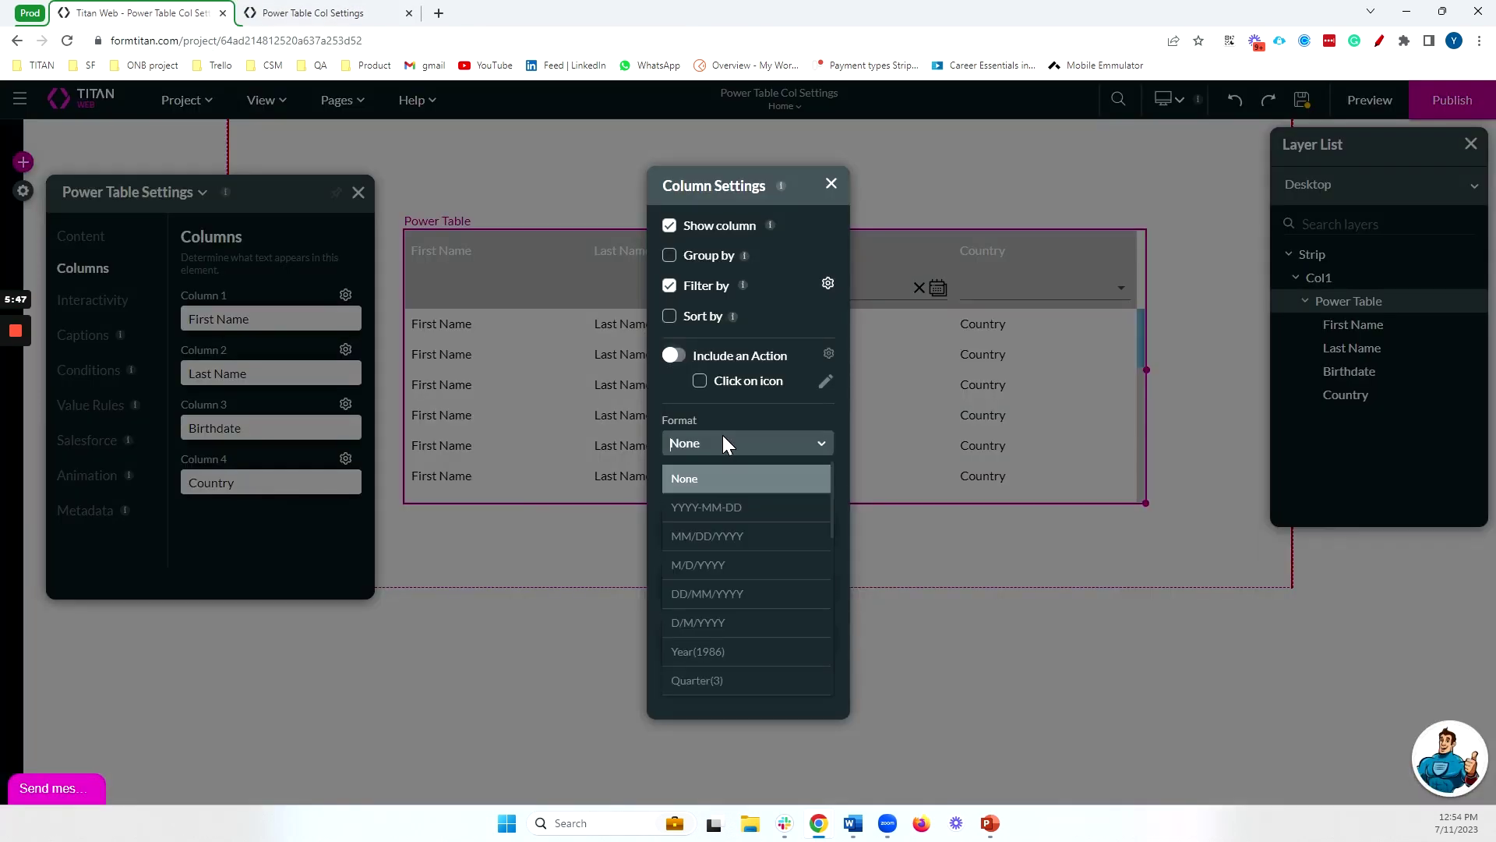
pyautogui.scroll(-1, 768, 577)
pyautogui.scroll(-2, 768, 578)
pyautogui.scroll(1, 762, 477)
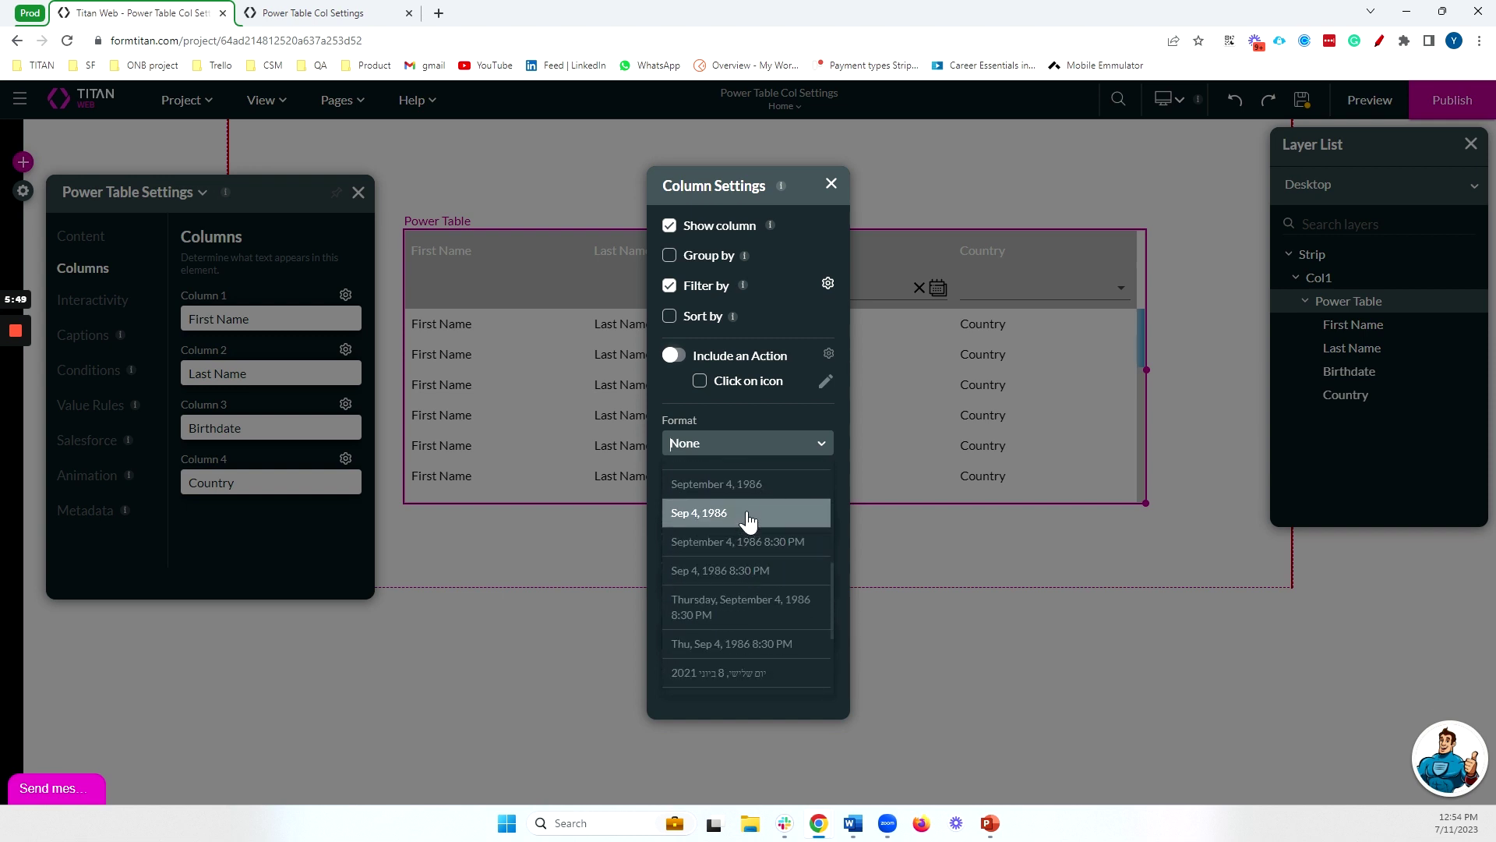
pyautogui.click(754, 487)
pyautogui.click(831, 184)
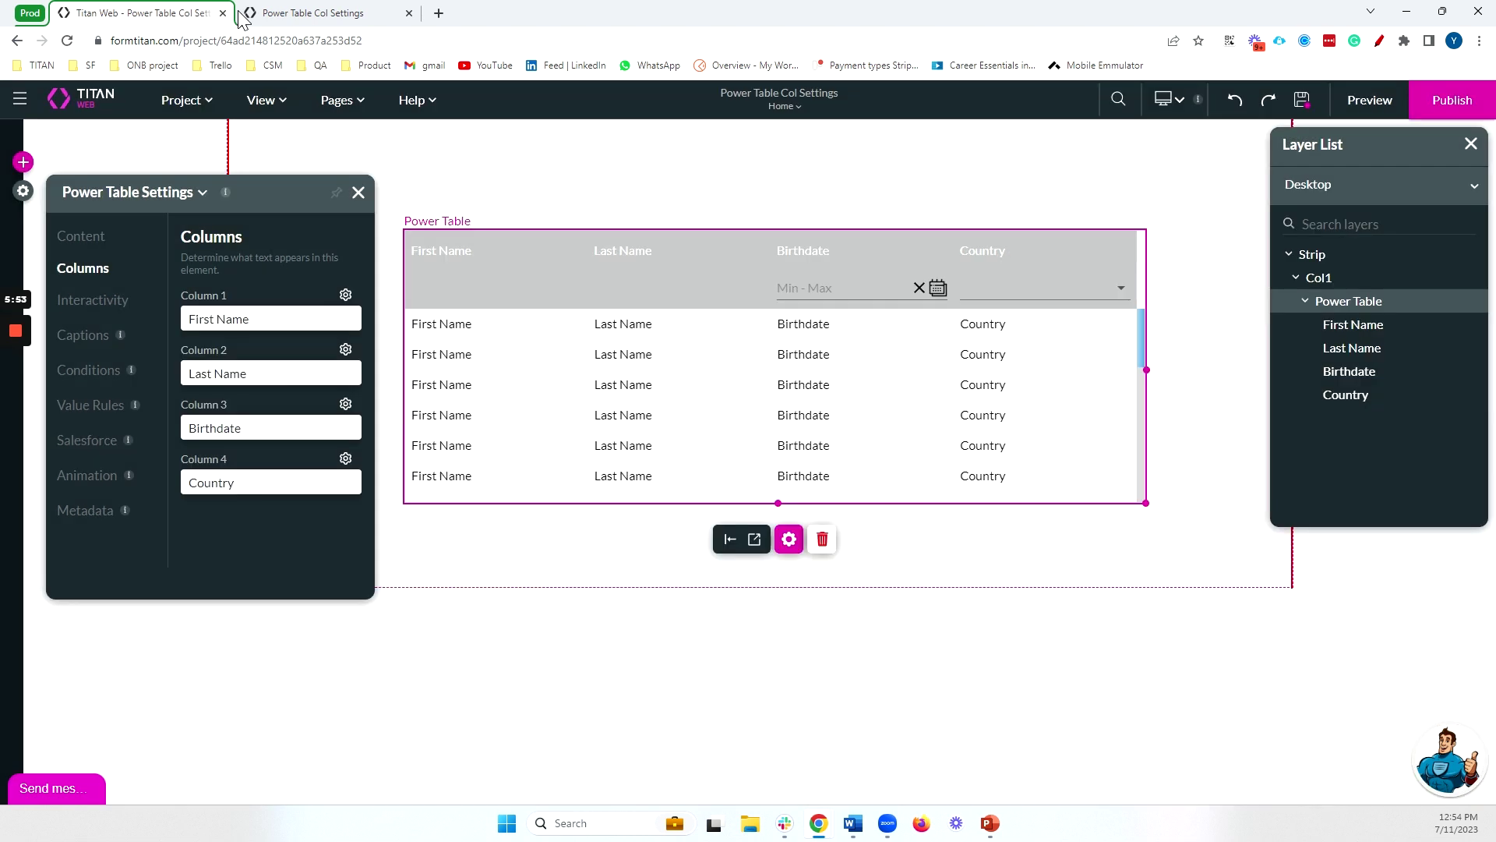
# - Refresh the preview and check the date format in the Birthdate column
pyautogui.click(312, 14)
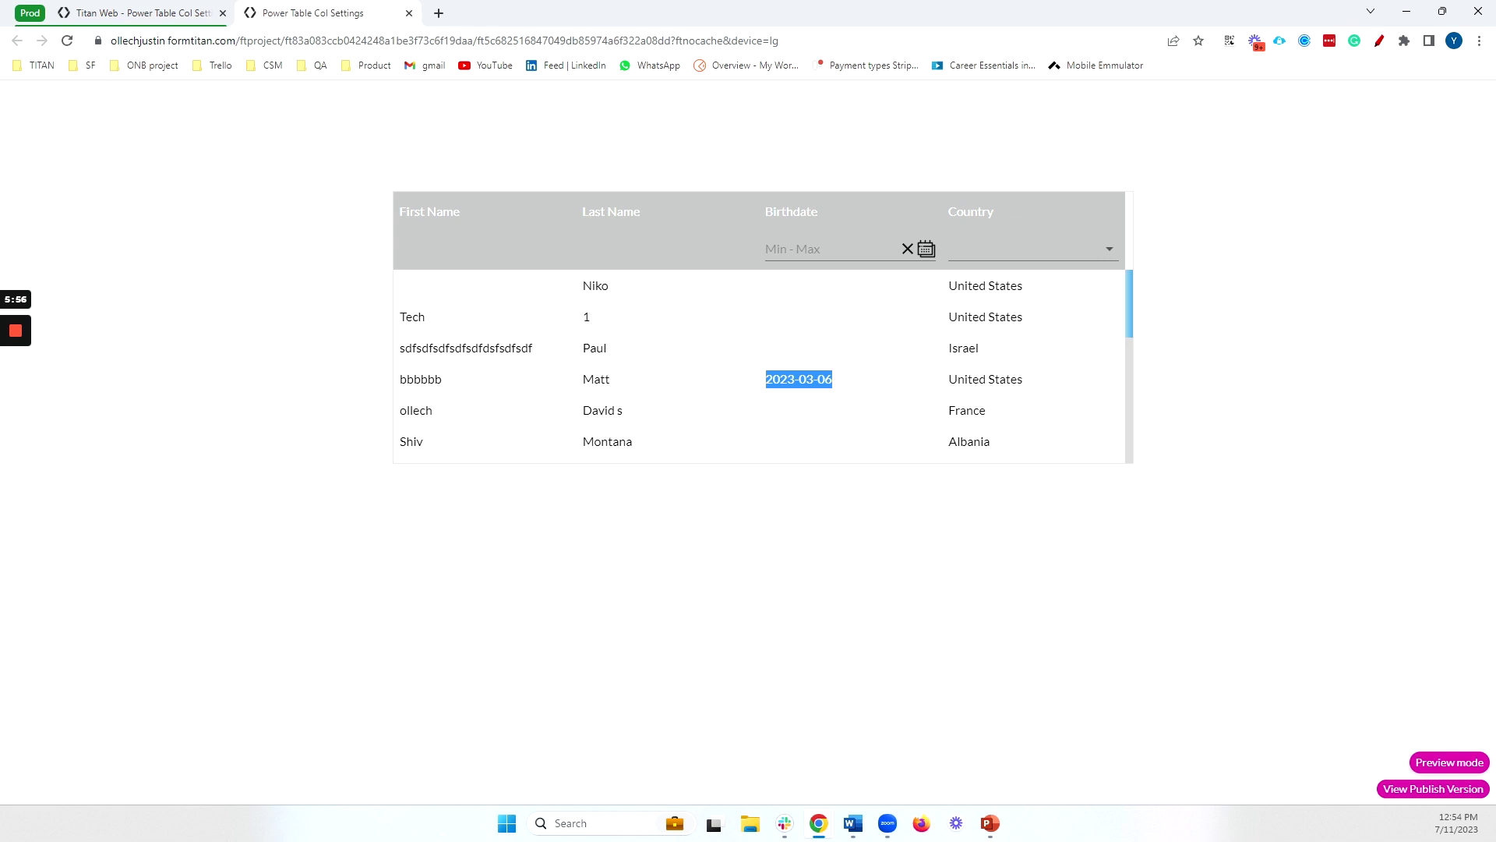
pyautogui.click(67, 40)
pyautogui.moveTo(765, 382); pyautogui.dragTo(861, 396)
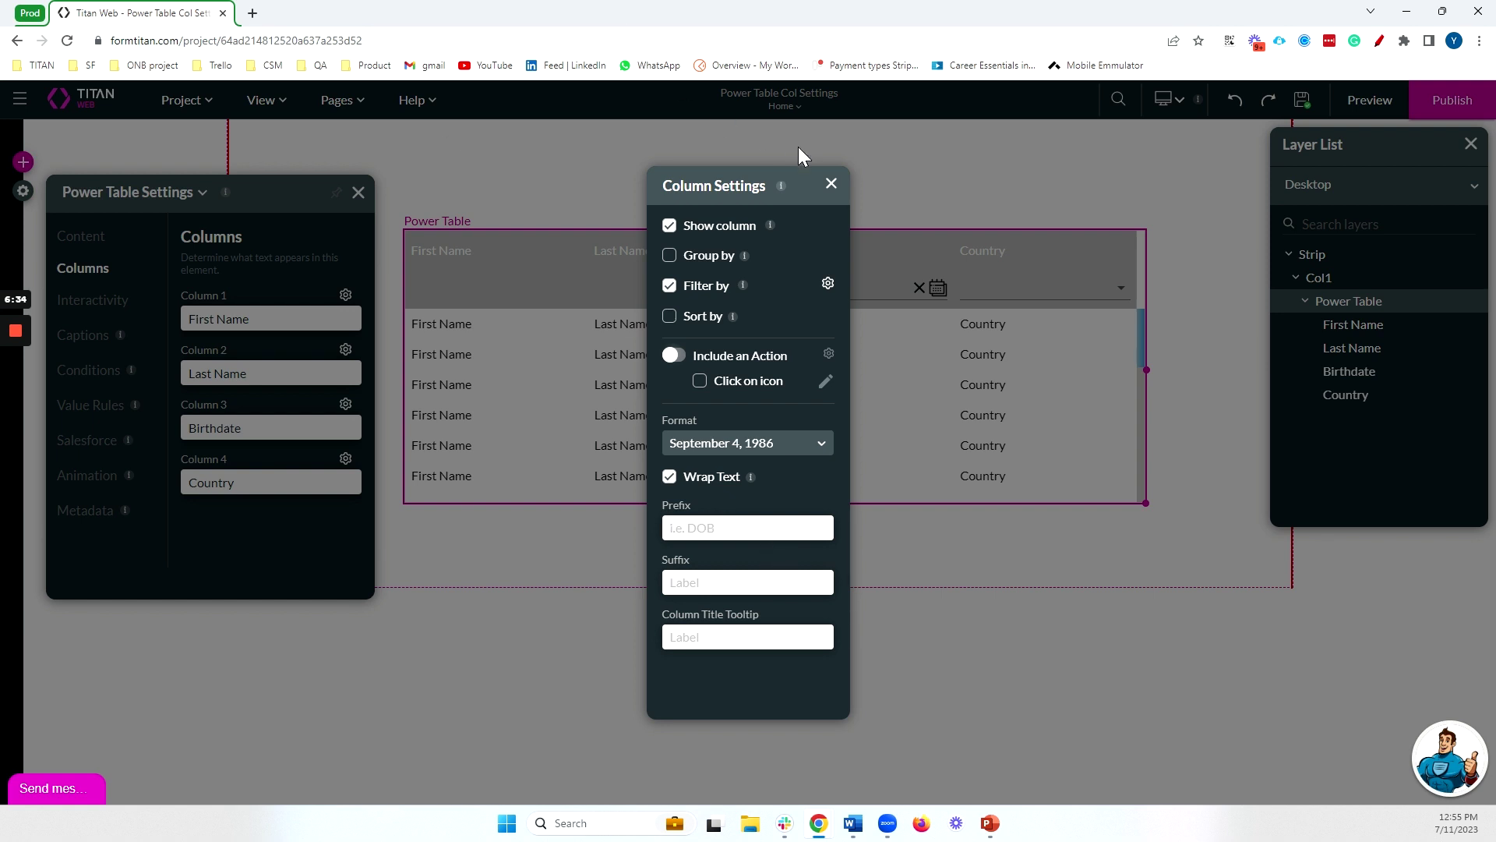
# - Give the Last Name column the prefix "MR/MRS" and the suffix "CCC"
pyautogui.click(831, 184)
pyautogui.click(345, 296)
pyautogui.click(831, 184)
pyautogui.click(346, 348)
pyautogui.click(669, 528)
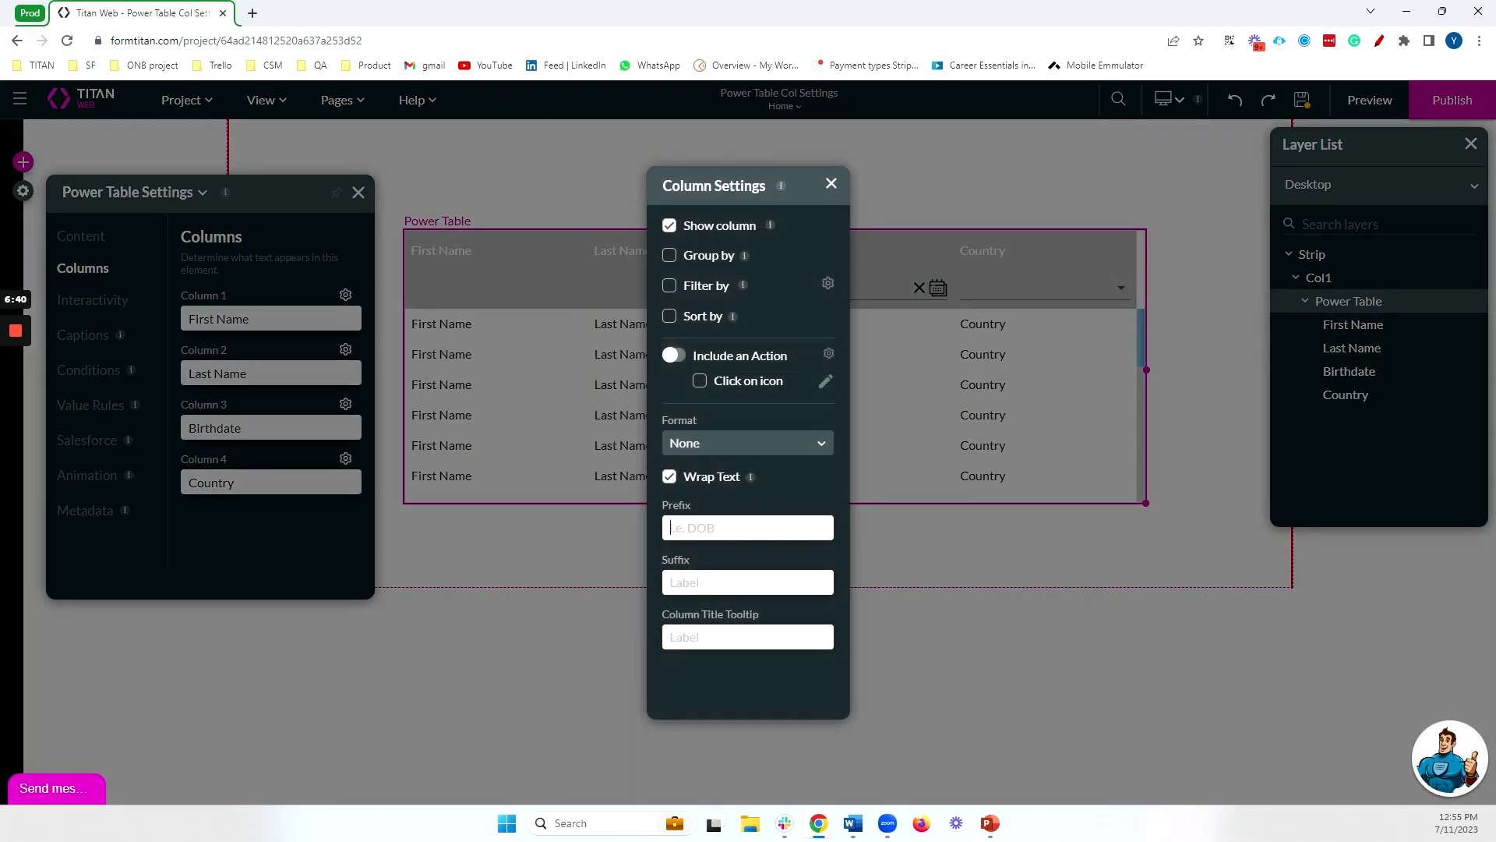
pyautogui.write('MR/MRS')
pyautogui.click(701, 582)
pyautogui.write('CCC')
pyautogui.click(917, 558)
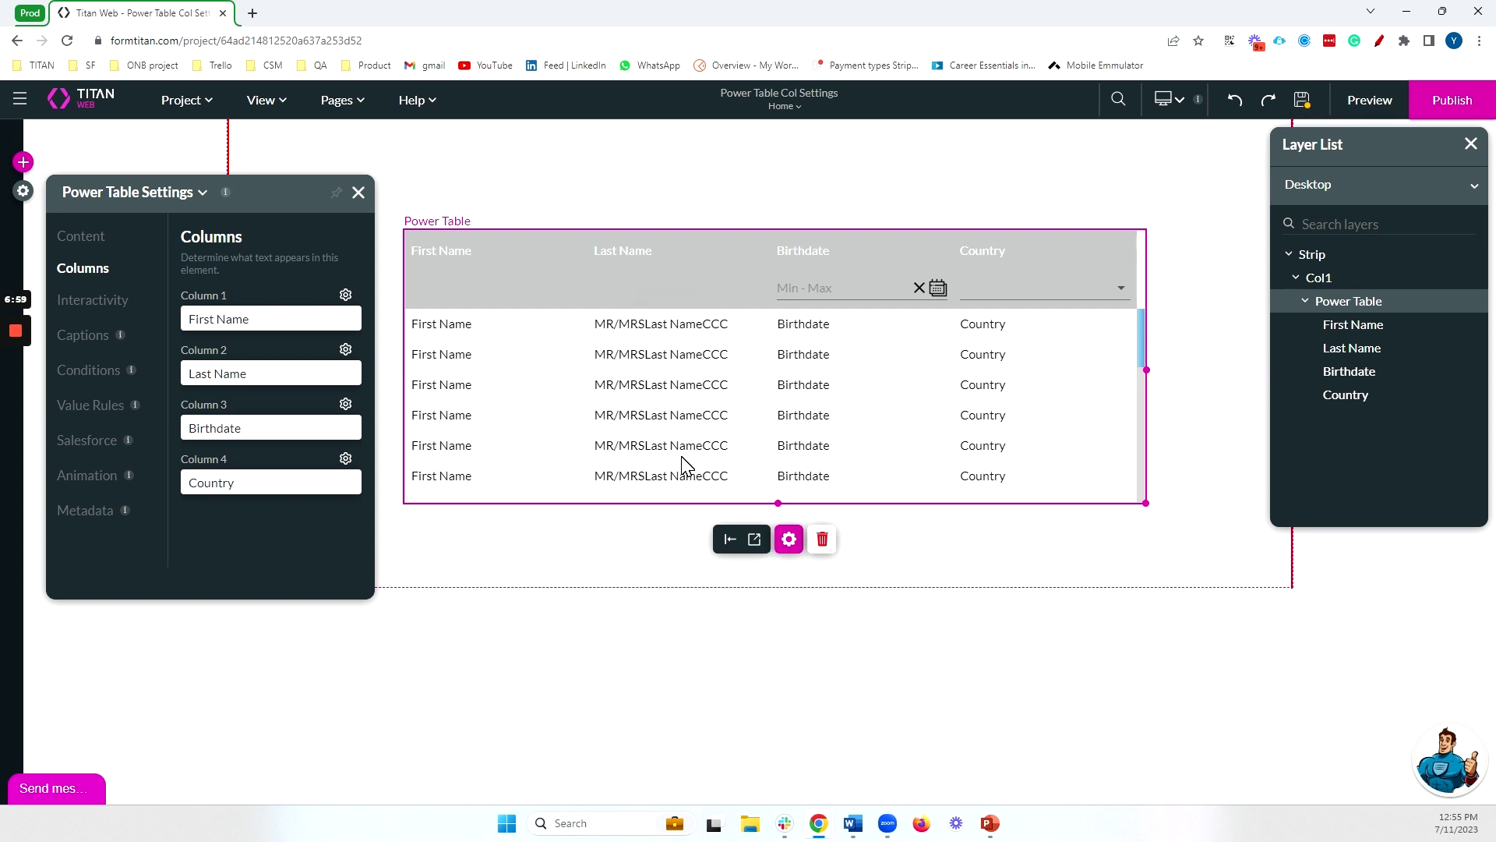
# - Save the project and check the Last Name column's prefix and suffix in the preview
pyautogui.click(1295, 100)
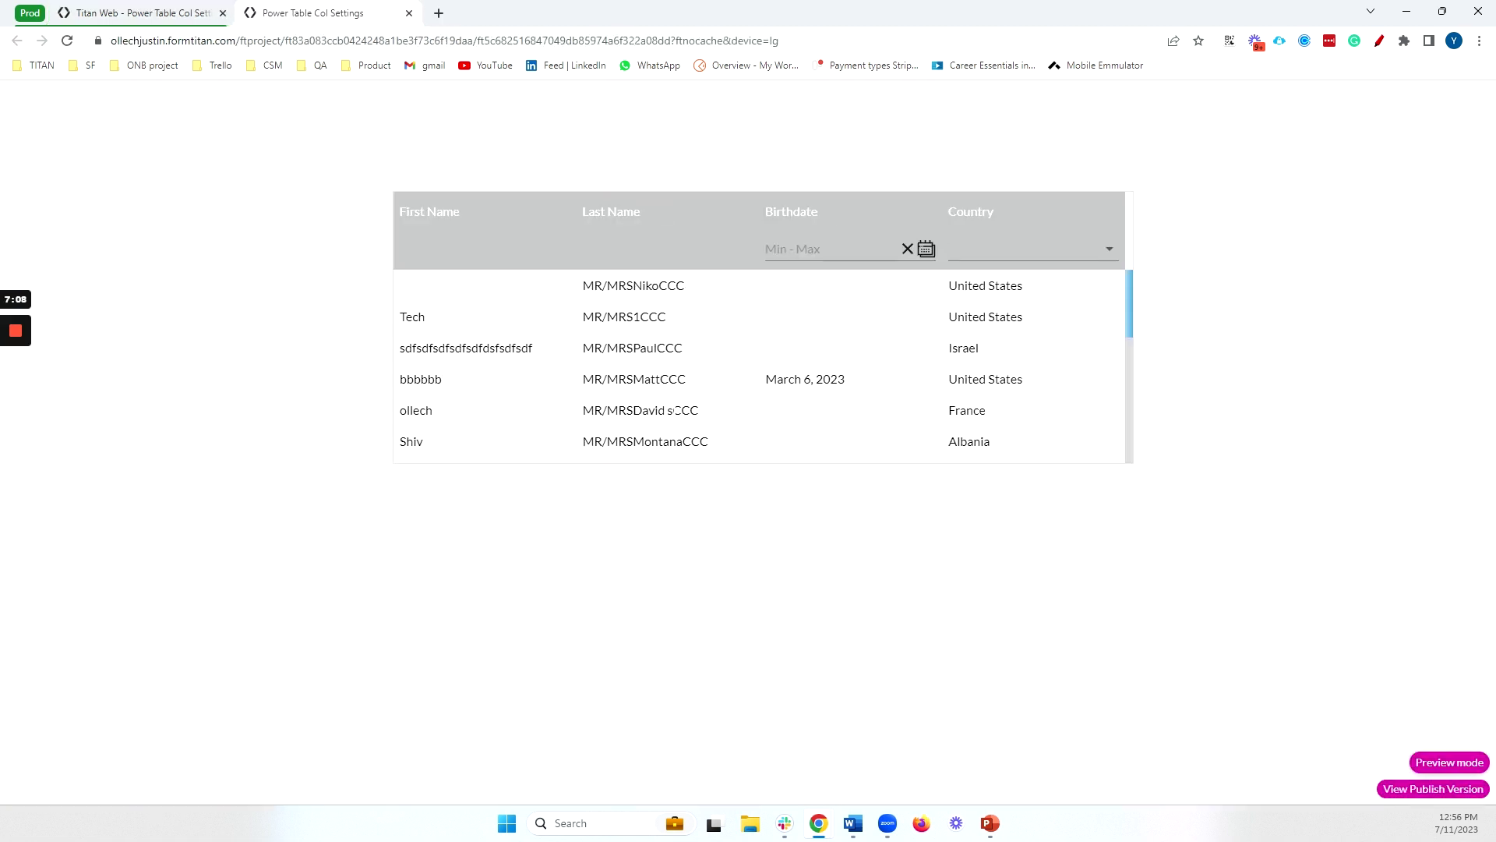
pyautogui.moveTo(584, 285); pyautogui.dragTo(689, 289)
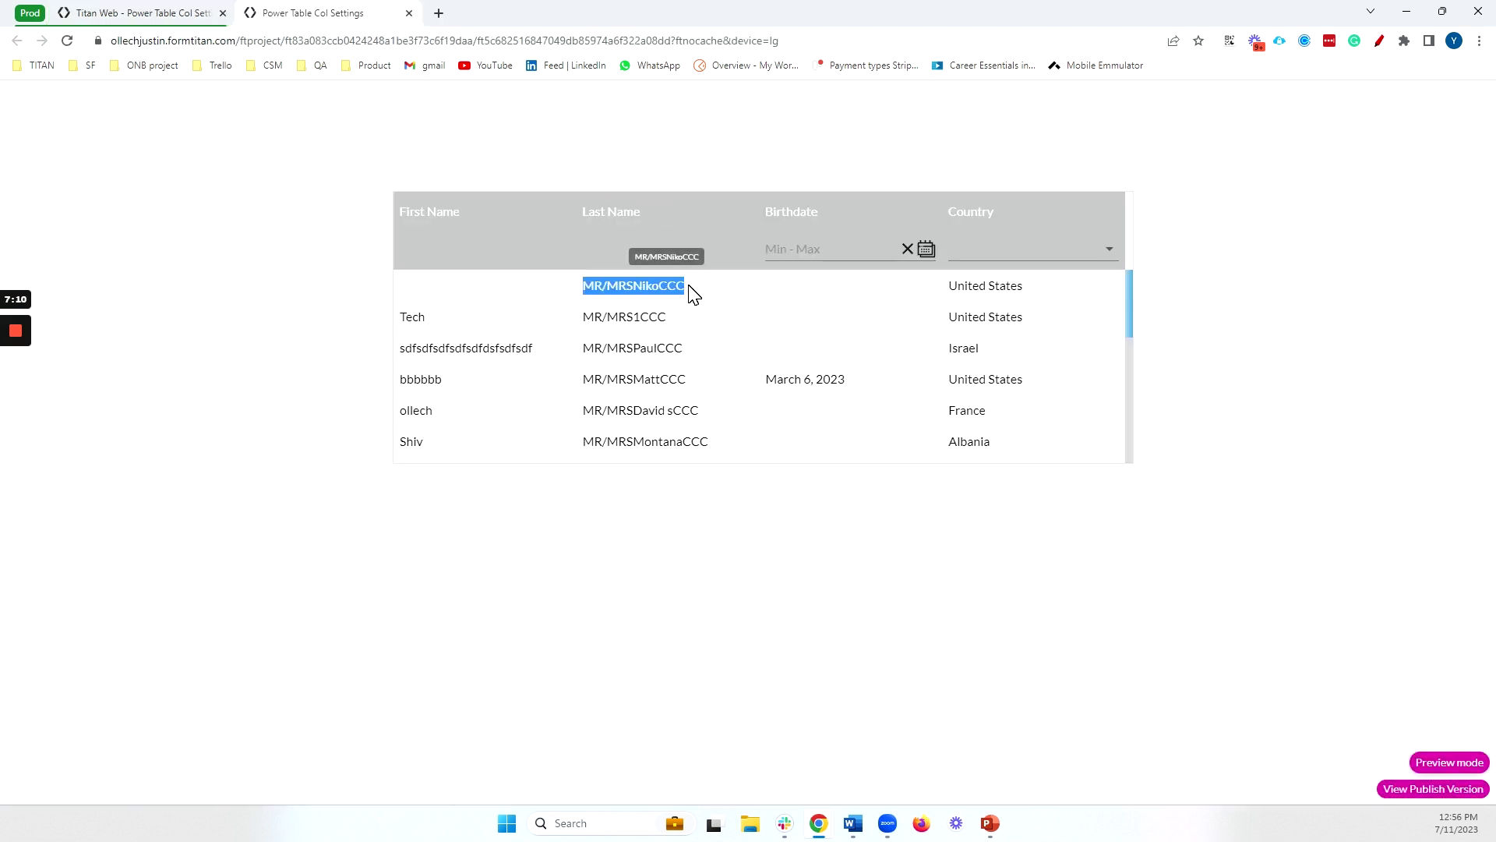
pyautogui.click(409, 13)
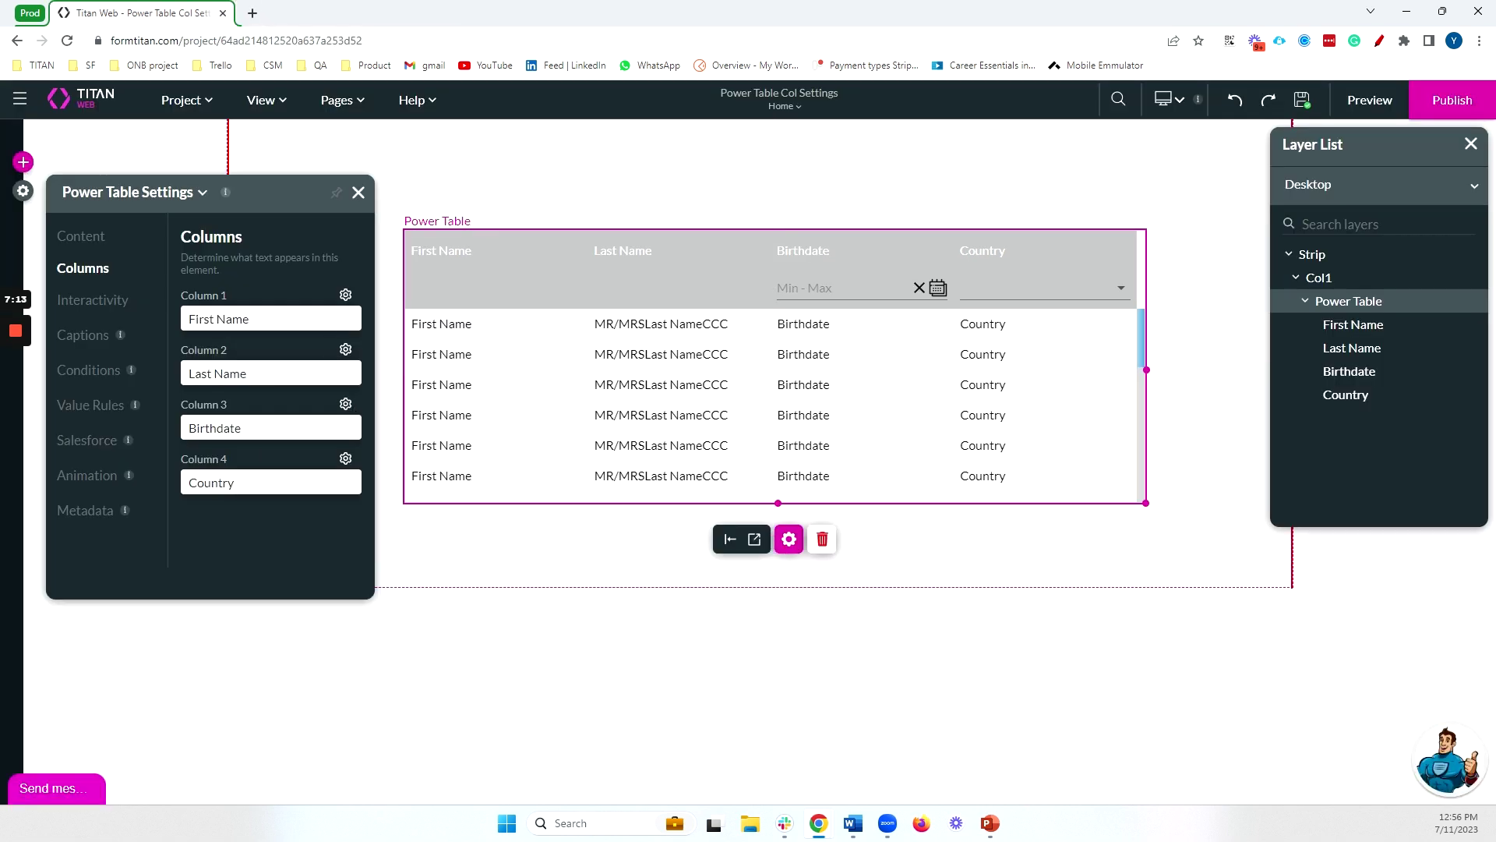
# - Add a space after the Last Name column's MR/MRS prefix and before its CCC suffix, and preview the table
pyautogui.click(345, 350)
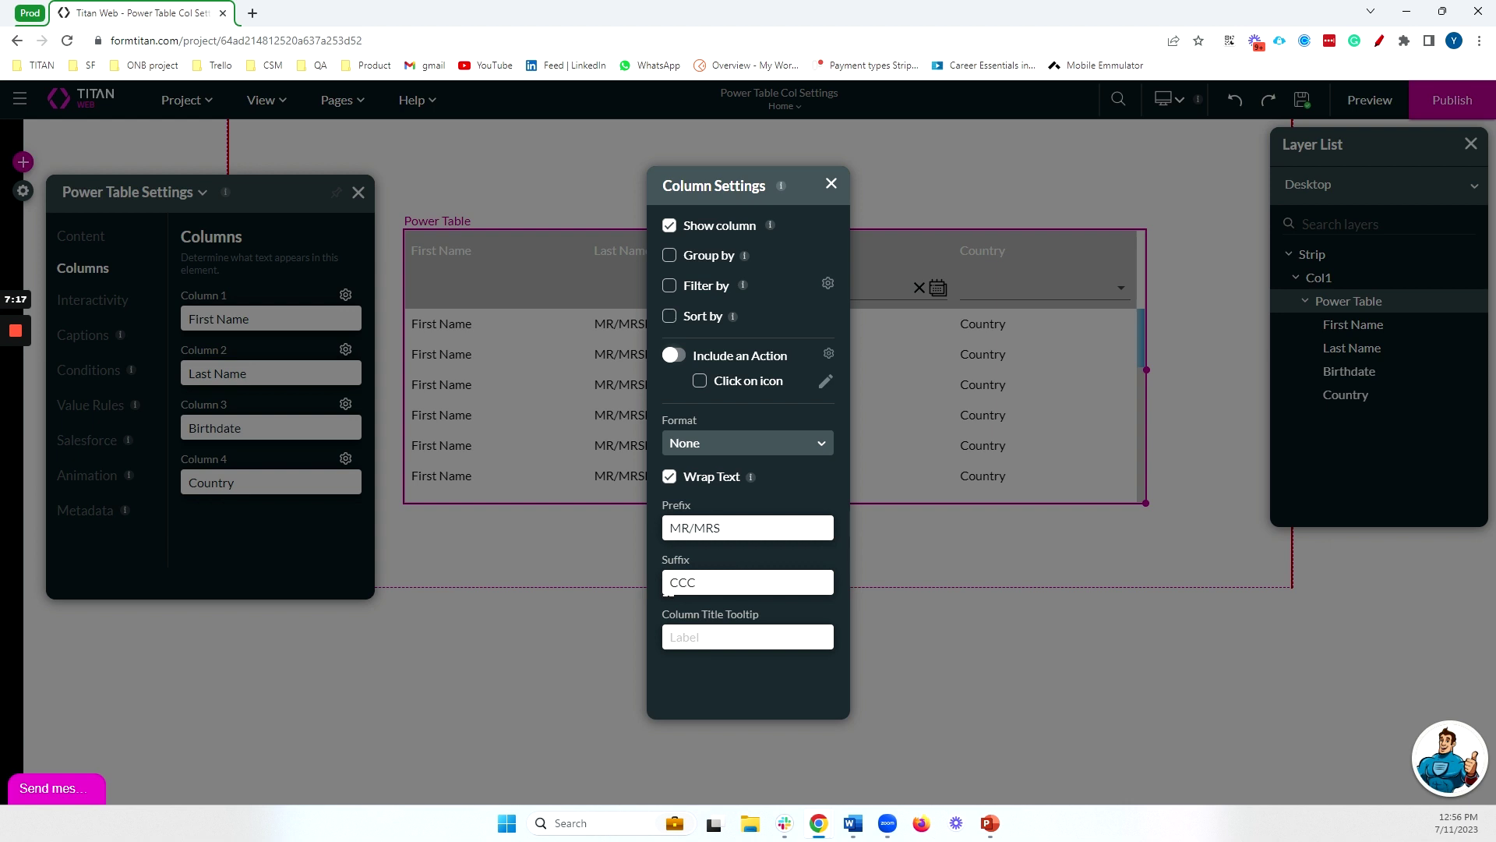
pyautogui.click(830, 184)
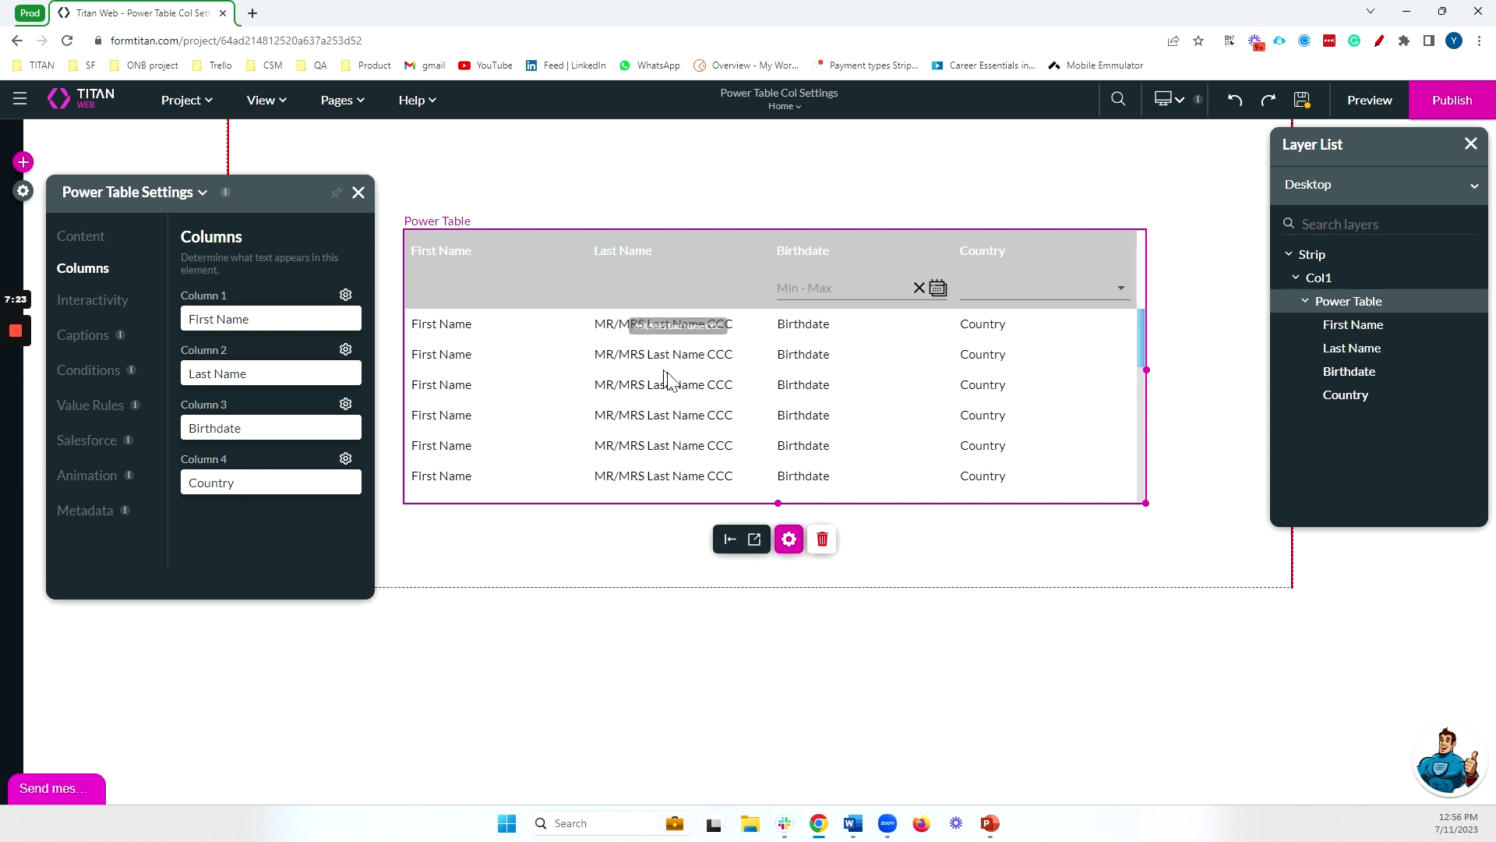
pyautogui.click(345, 296)
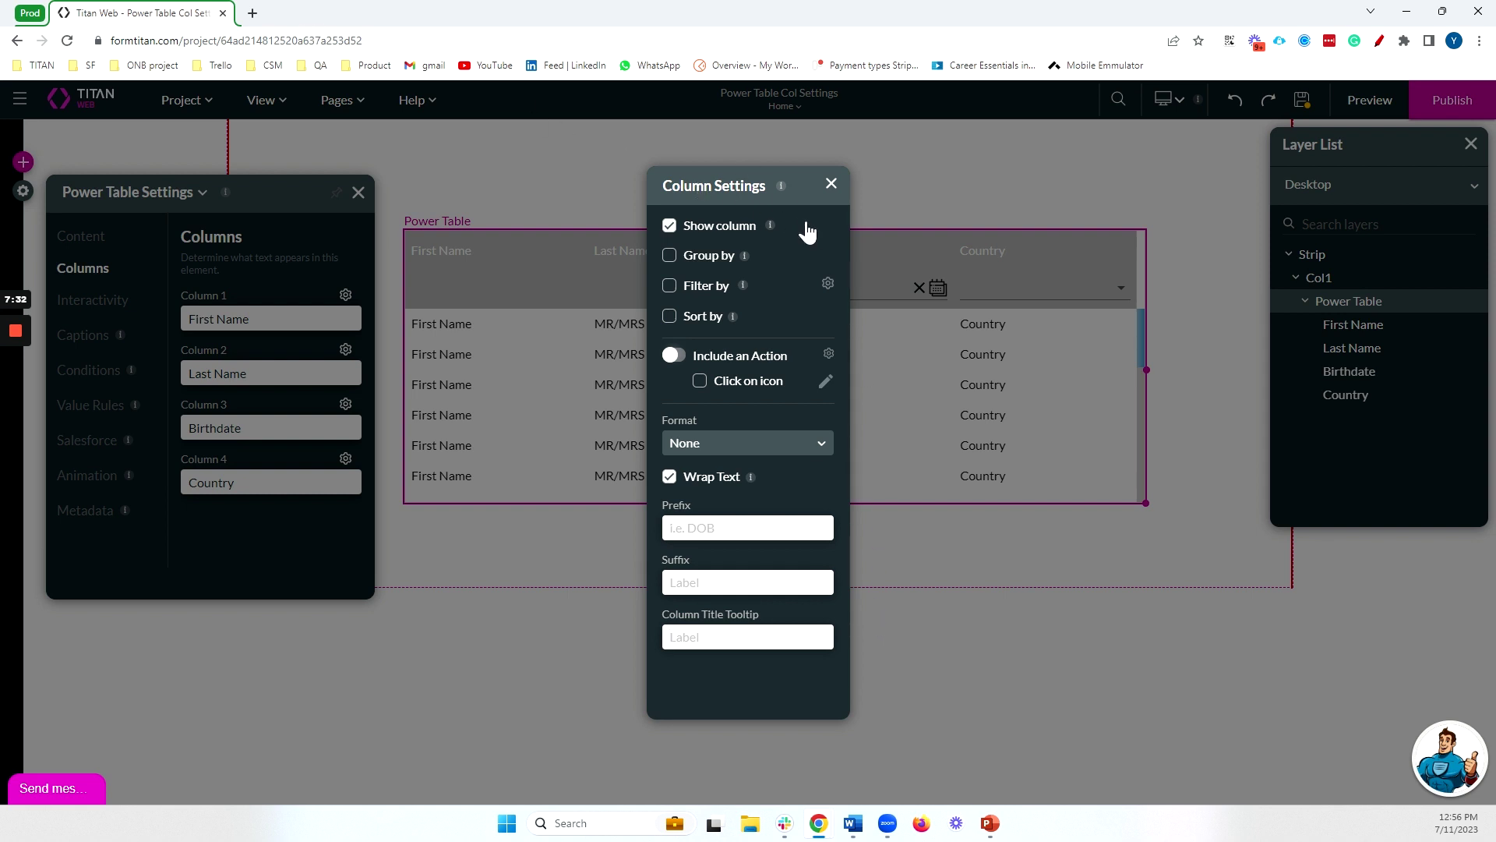
pyautogui.click(830, 186)
pyautogui.click(1369, 100)
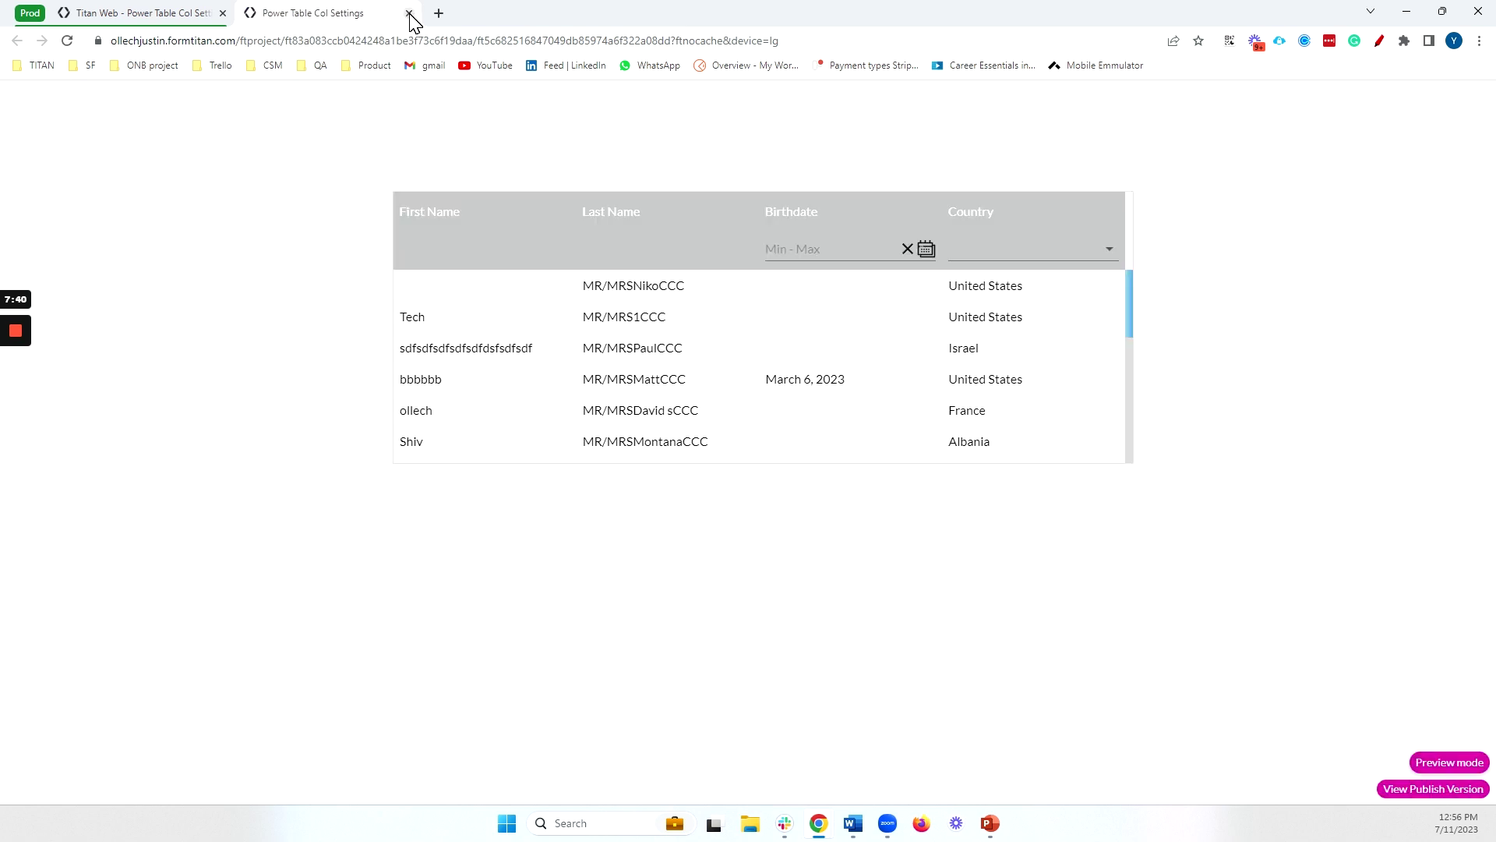
pyautogui.click(408, 14)
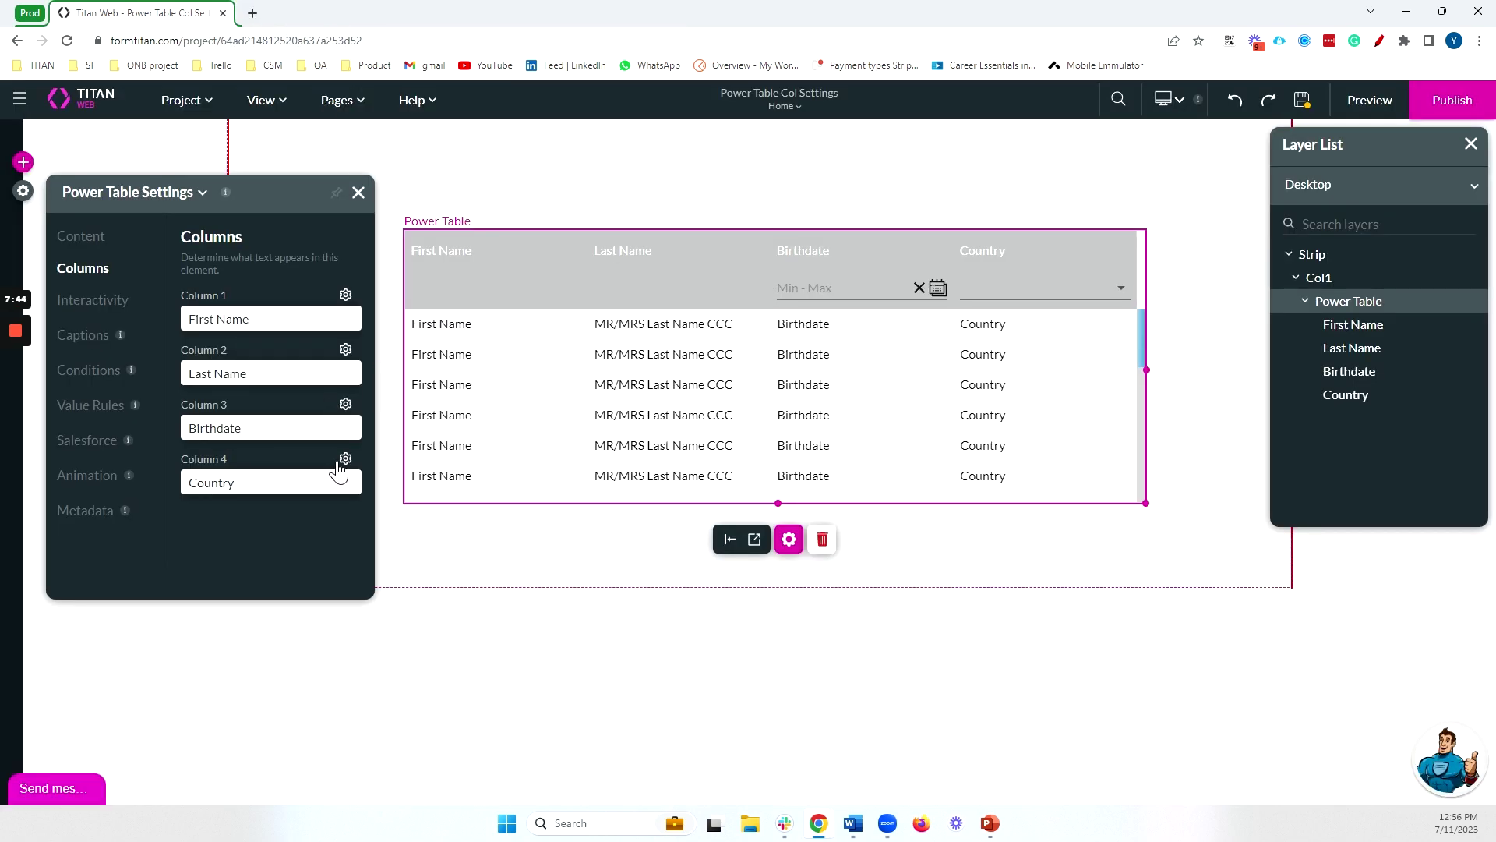
# - Set the First Name column's title tooltip to "New tooltip" and check it on the column header in the preview
pyautogui.click(345, 294)
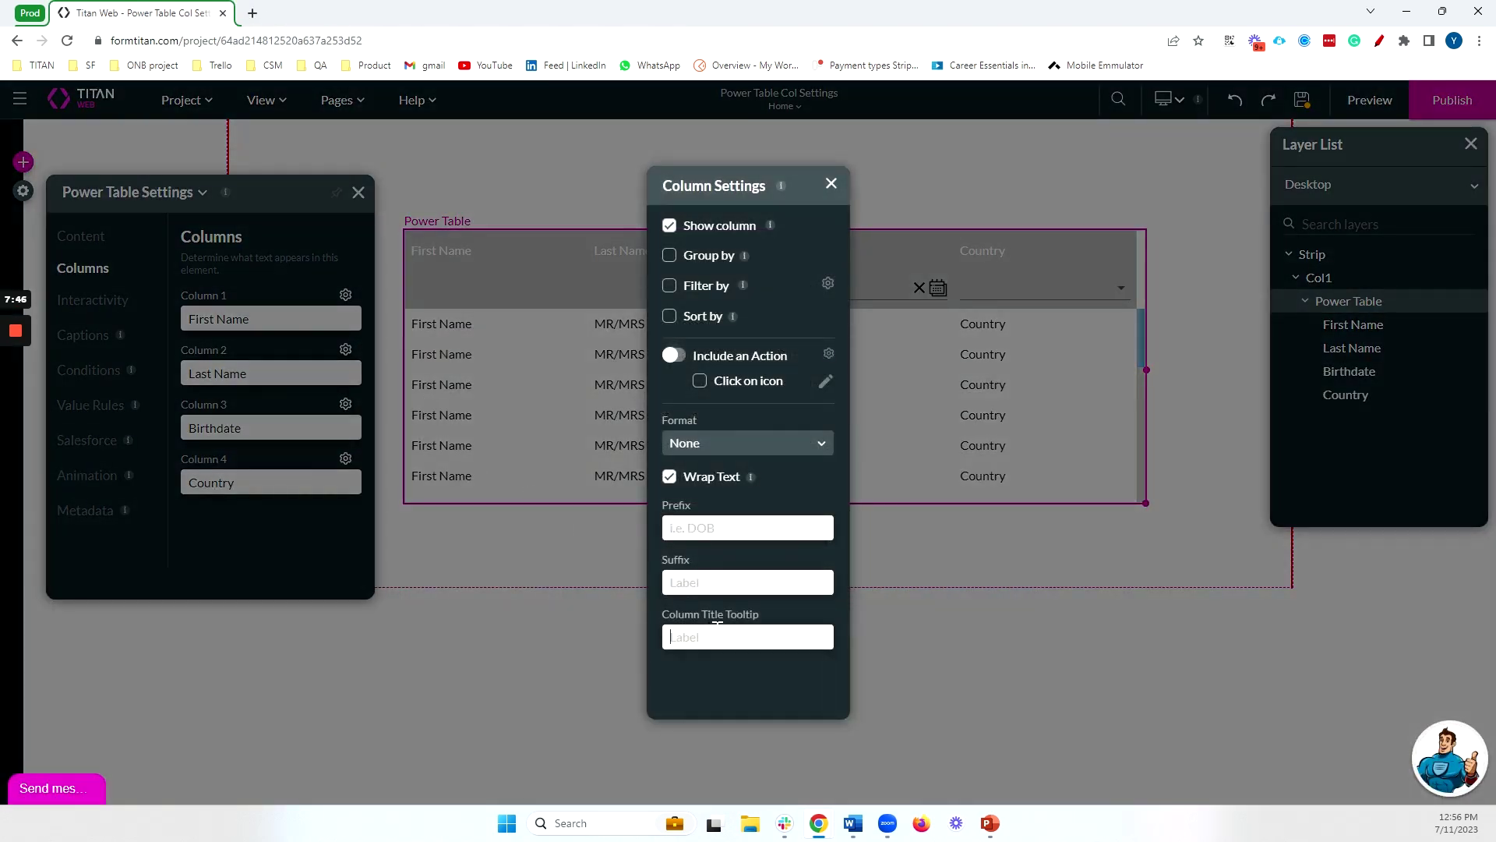
pyautogui.write('New tooltip')
pyautogui.click(832, 184)
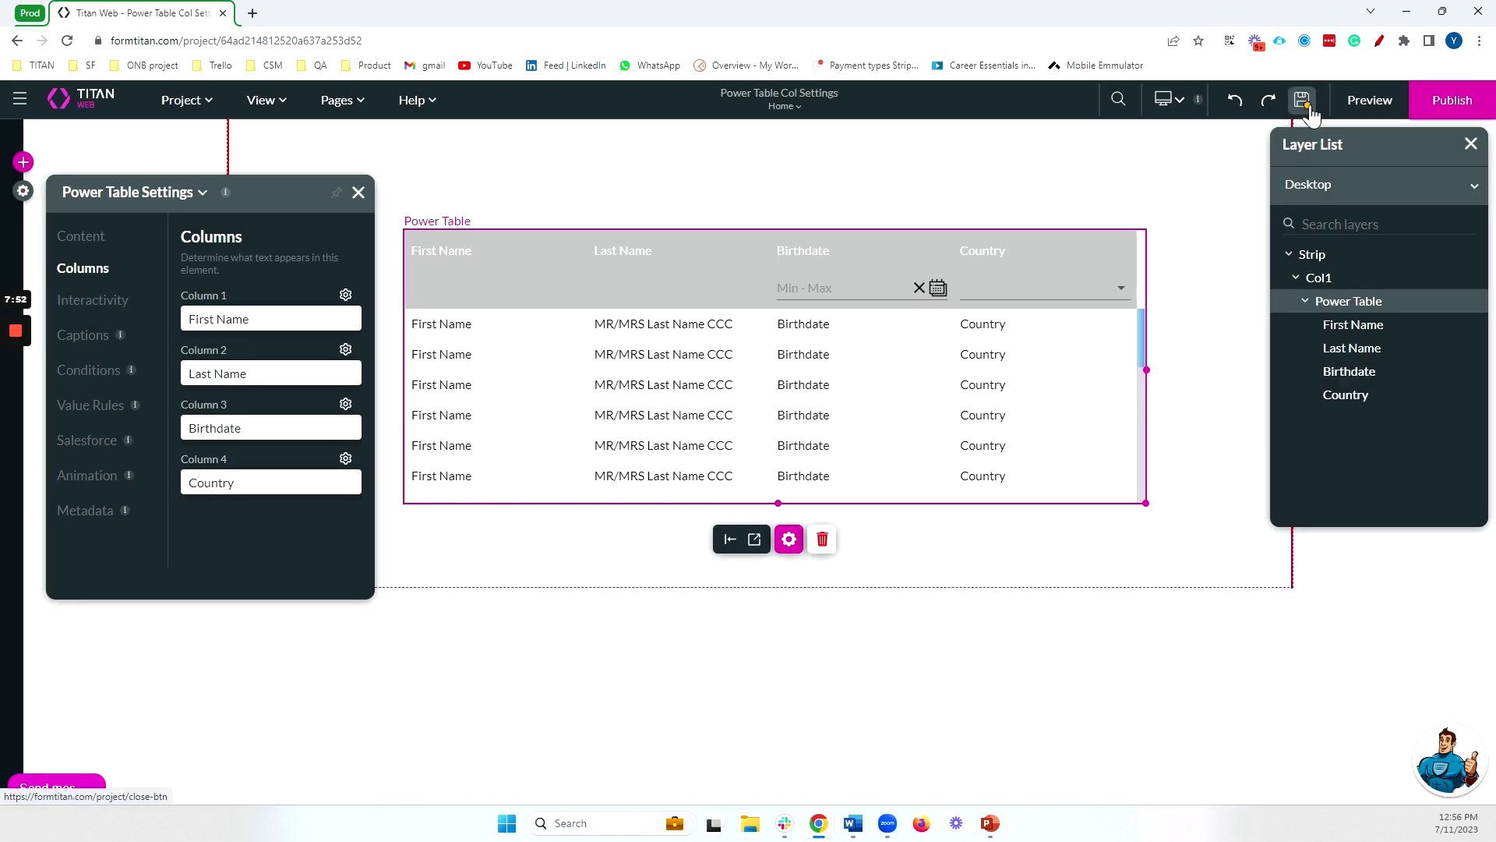
pyautogui.click(1383, 104)
pyautogui.moveTo(488, 209)
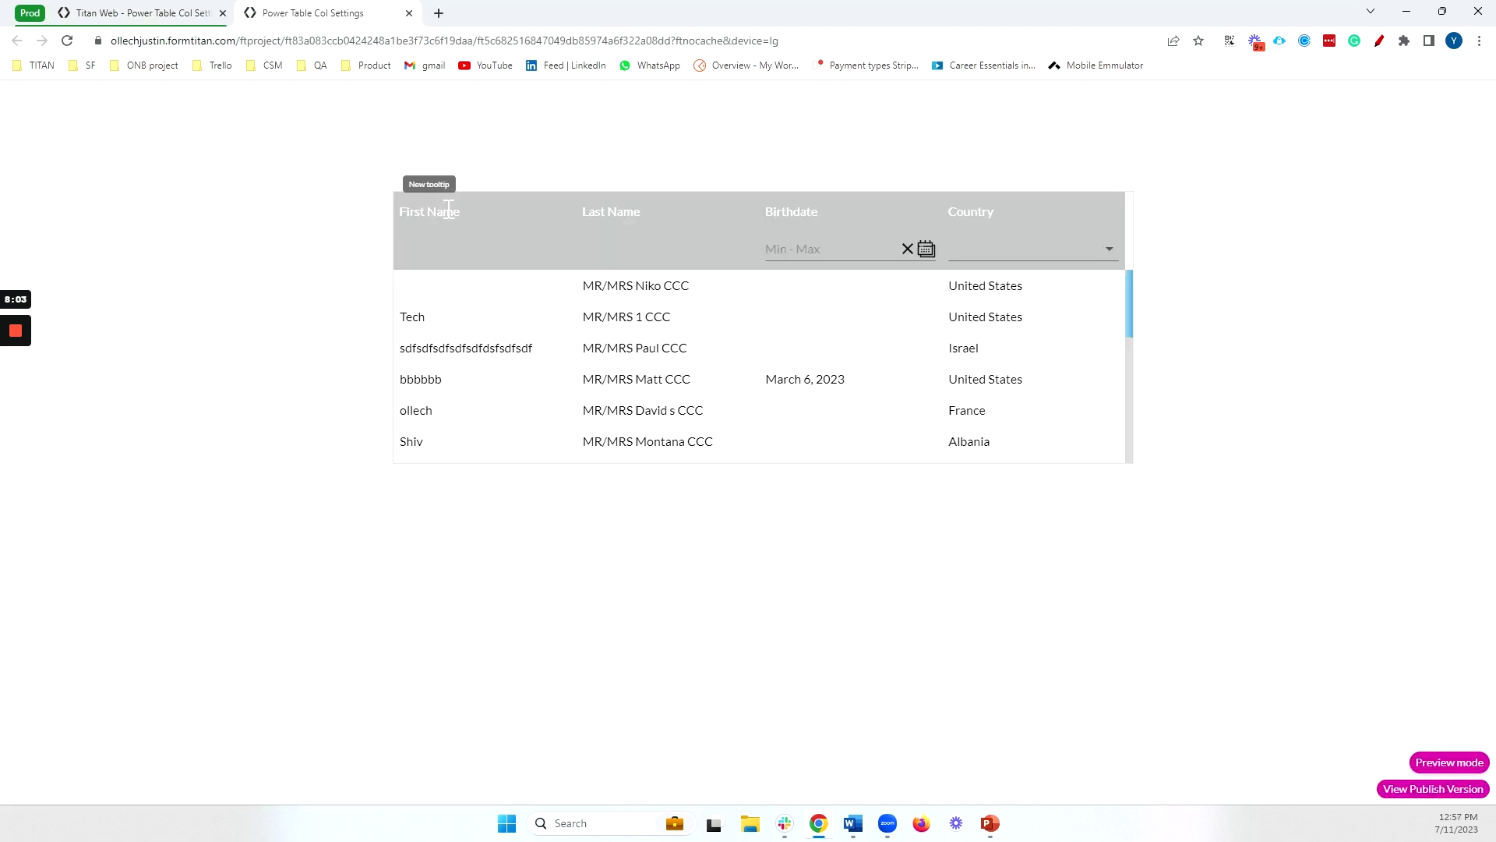